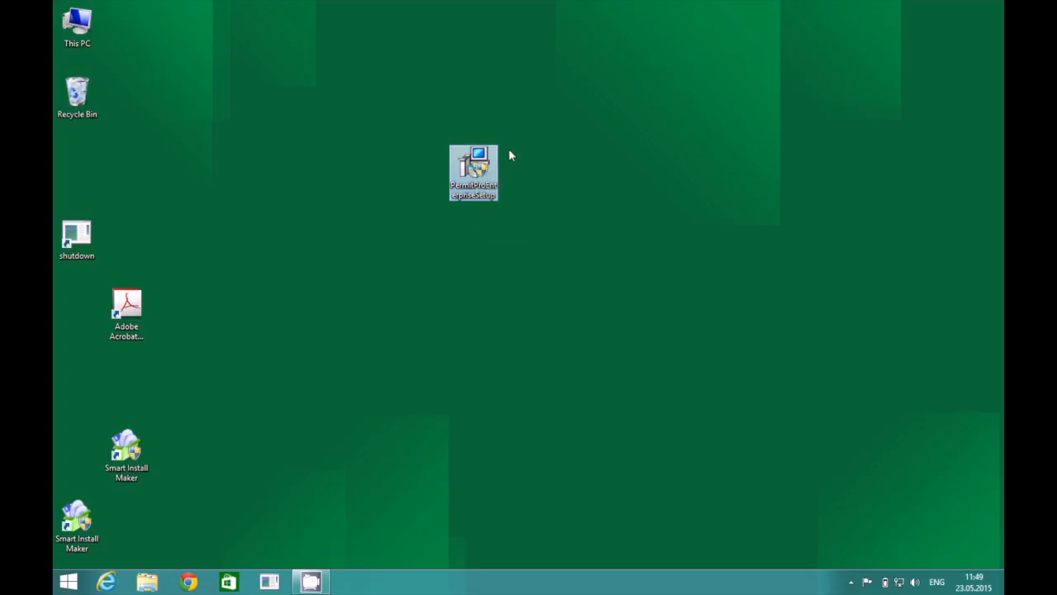
Run the PermitPro setup with admin approval, installing Cornerstone 5.00 and Access Runtime 2013.
right_click(476, 159)
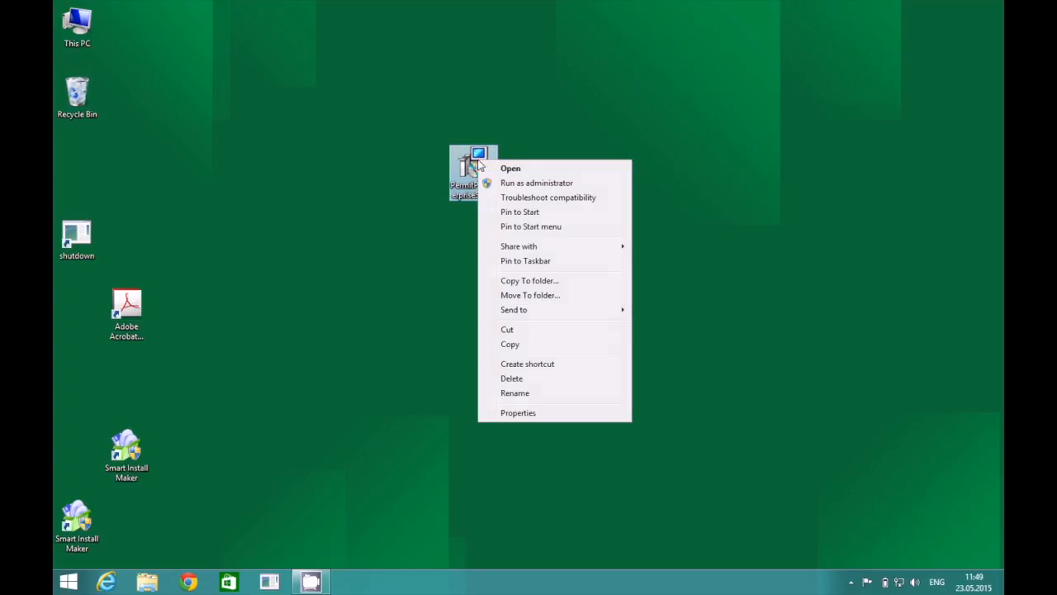
left_click(504, 168)
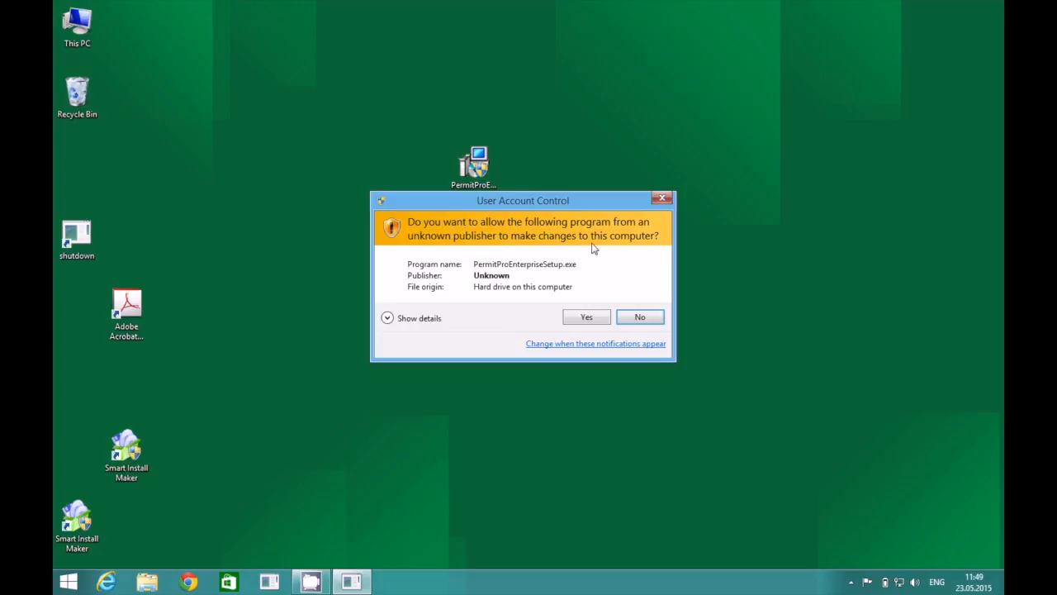
left_click(587, 318)
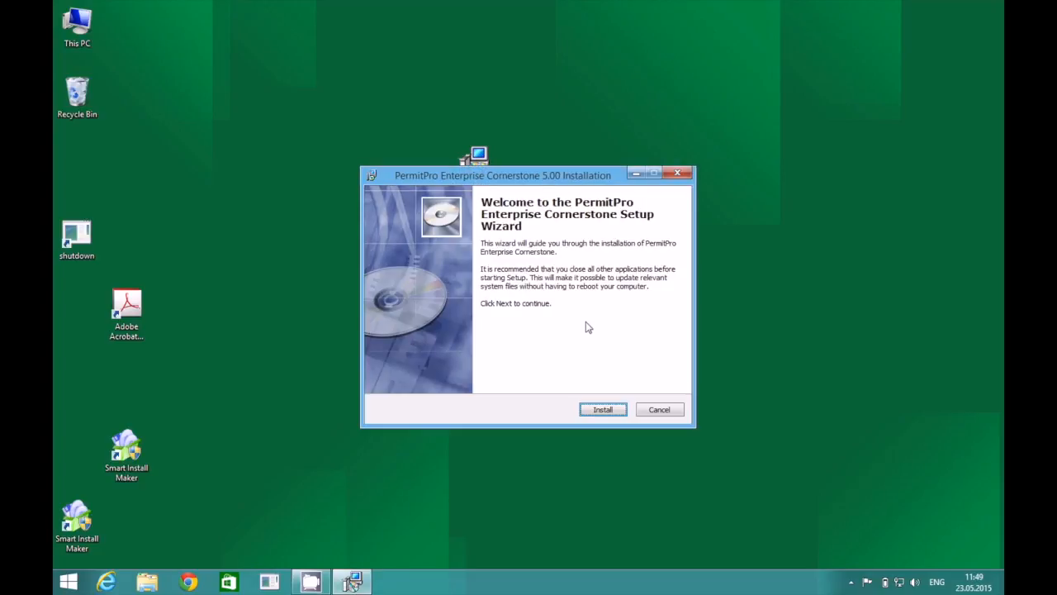
left_click(601, 415)
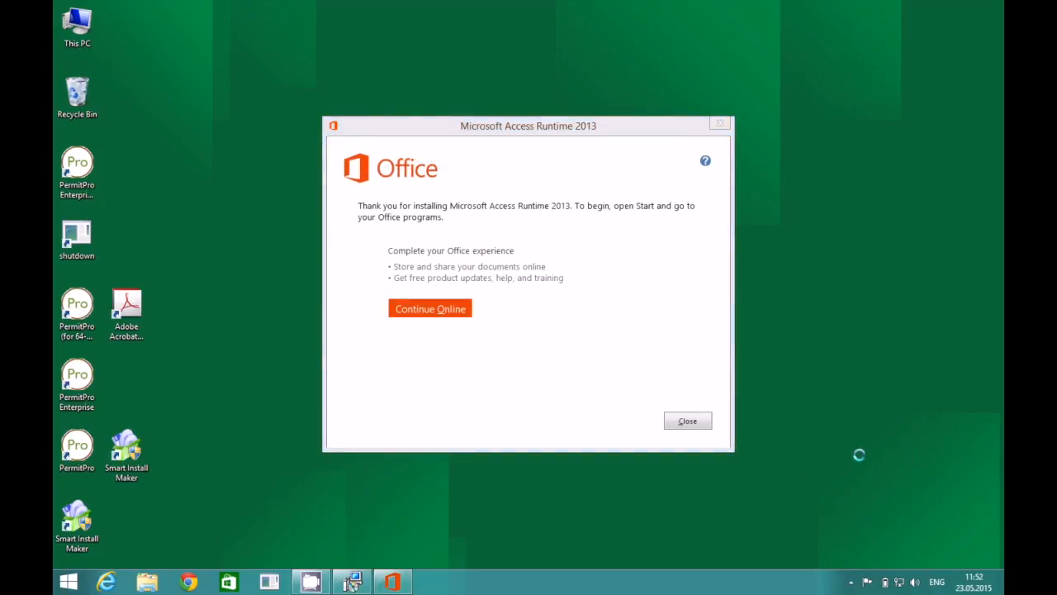
left_click(686, 422)
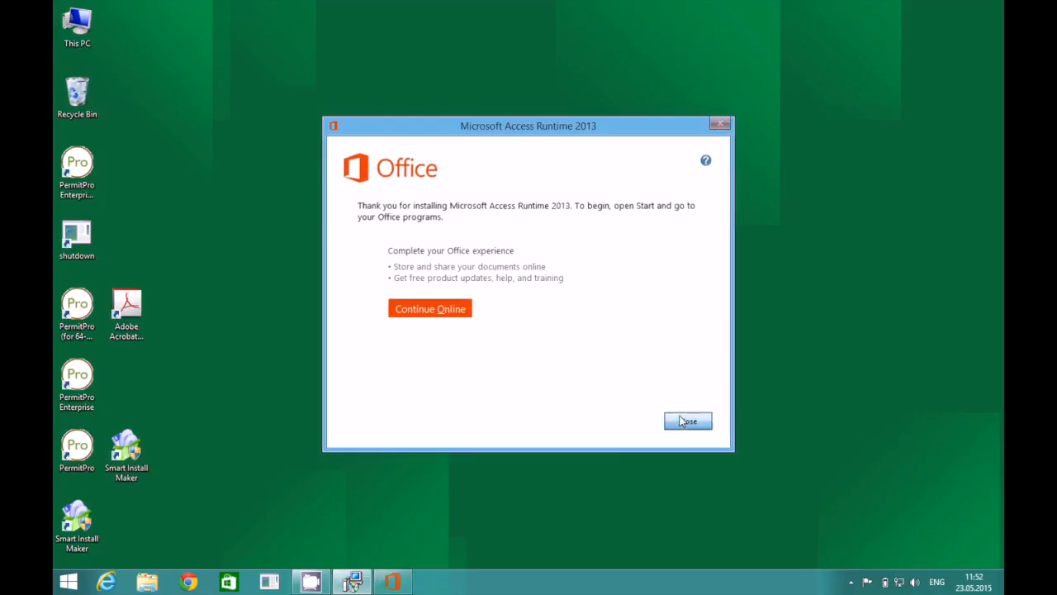
Close the finished setup and move both 64-bit PermitPro shortcuts to the top of the desktop.
left_click(603, 410)
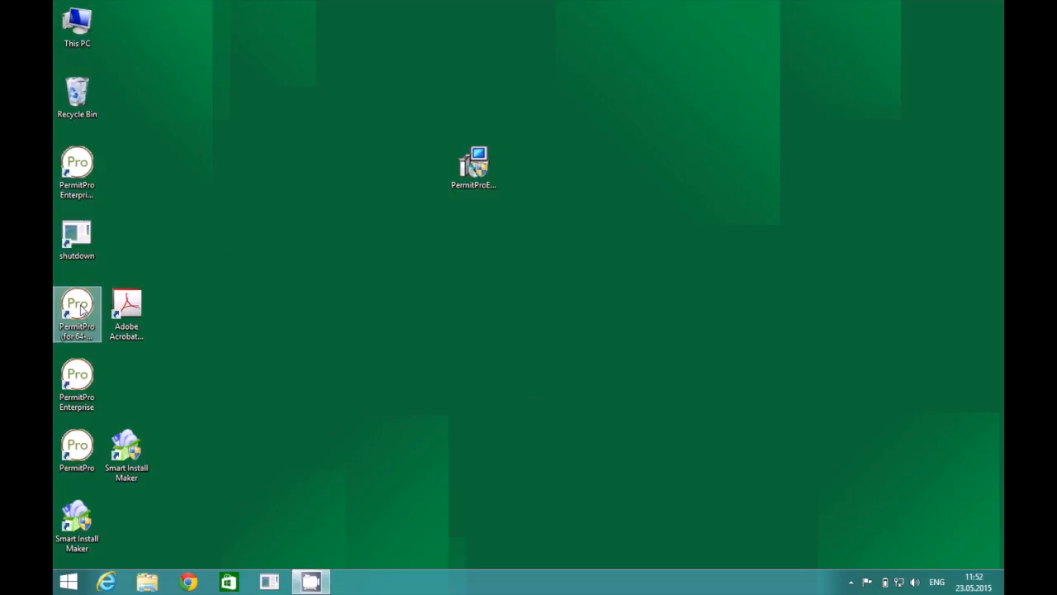
left_click_drag(81, 307, 229, 109)
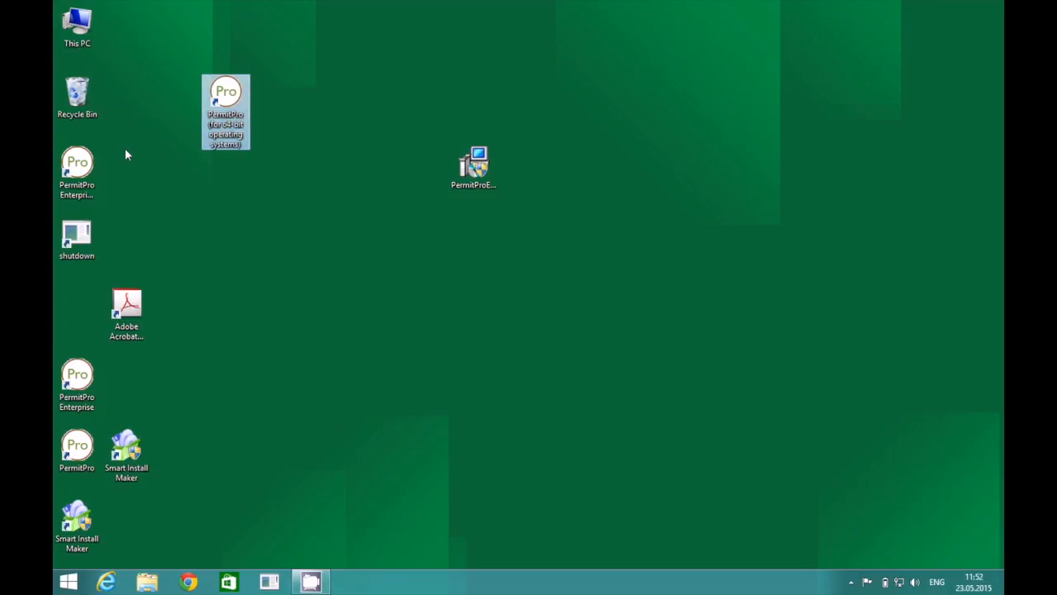
left_click_drag(83, 162, 182, 93)
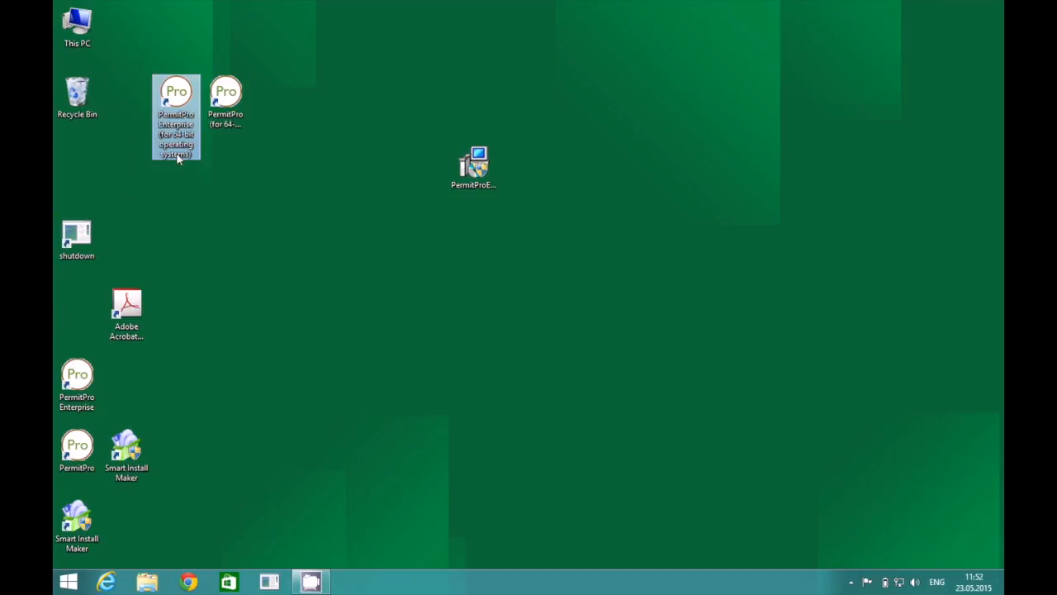
Delete the old PermitPro and PermitPro Enterprise desktop shortcuts.
left_click(228, 124)
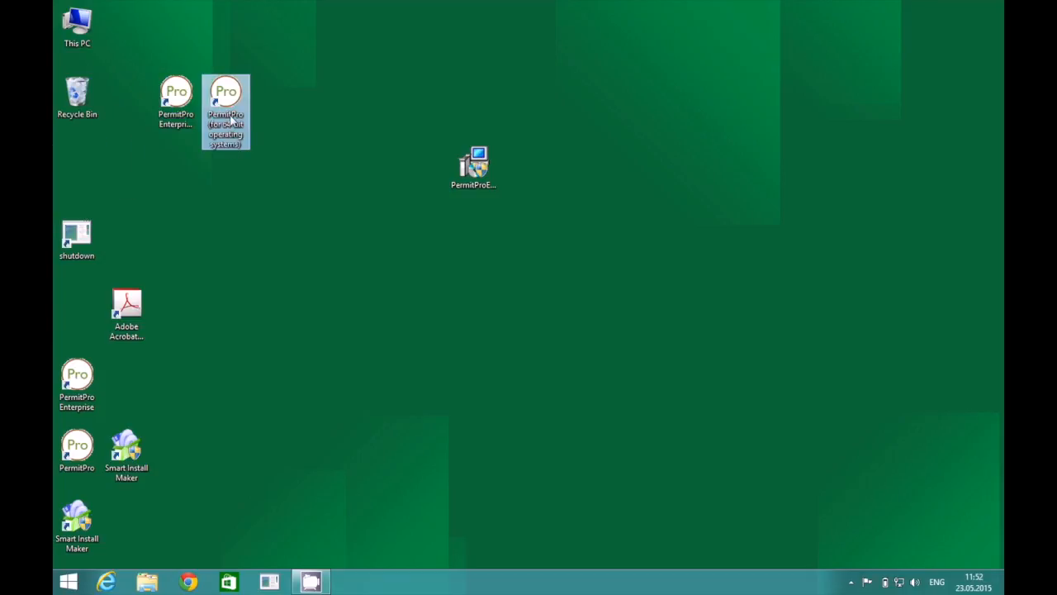
left_click_drag(82, 379, 381, 234)
left_click_drag(79, 450, 494, 275)
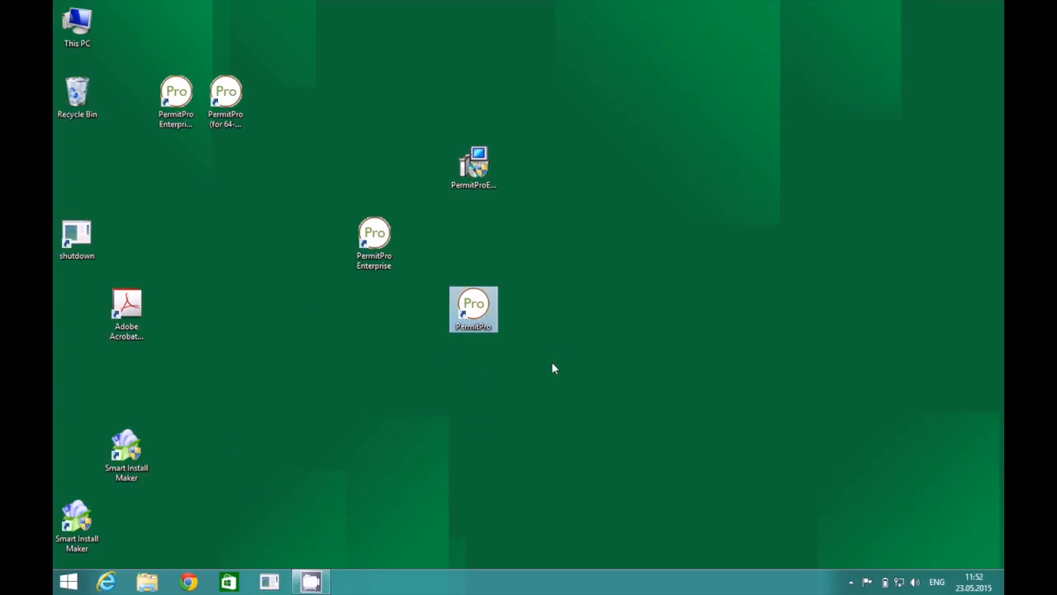
left_click_drag(560, 343, 76, 95)
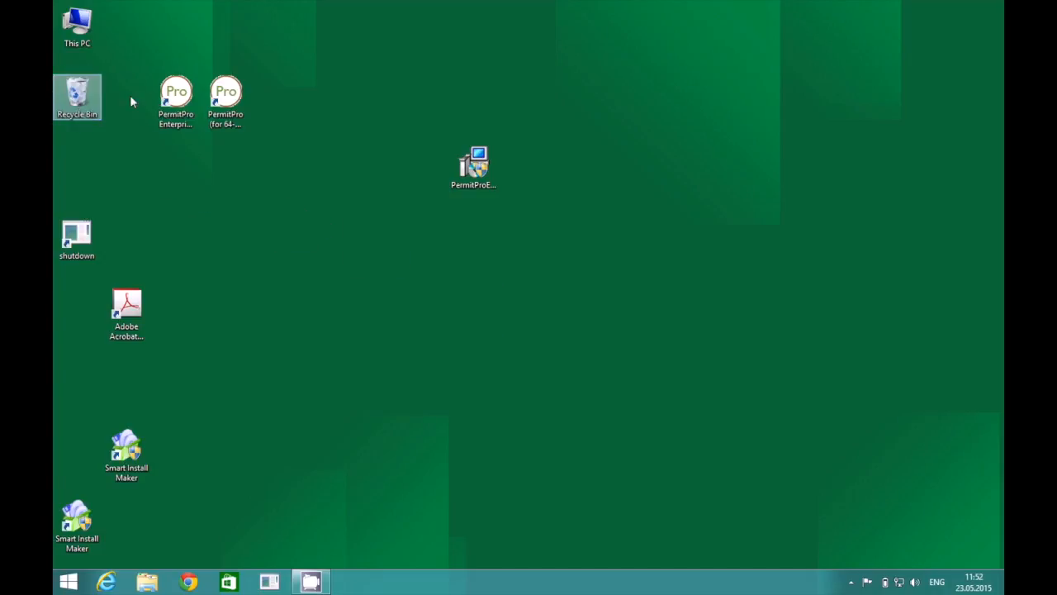
left_click(183, 101)
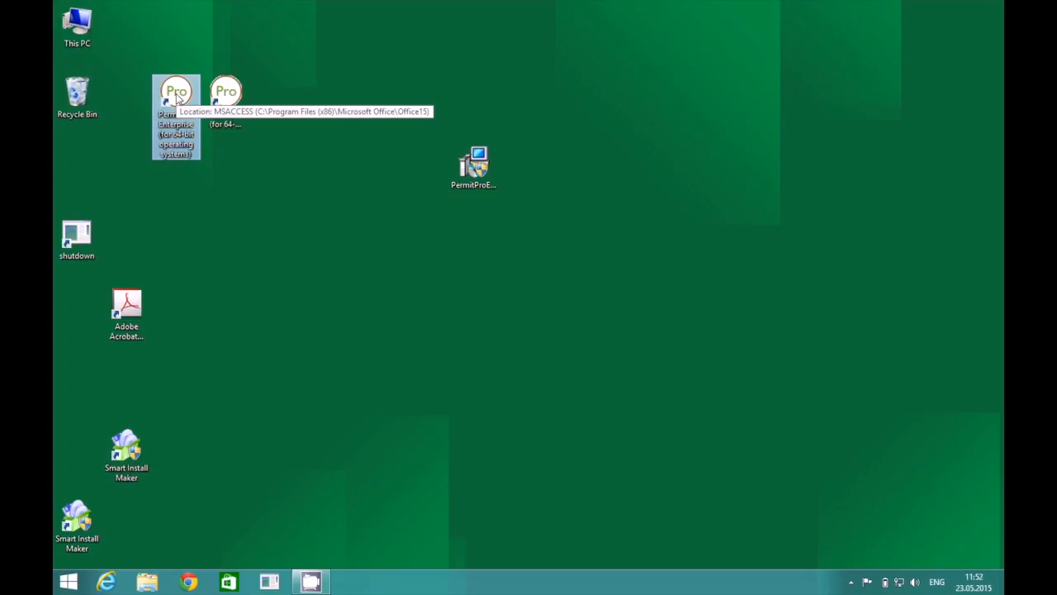
Launch the 64-bit PermitPro Enterprise shortcut, accepting the Access security notice.
right_click(177, 95)
left_click(195, 103)
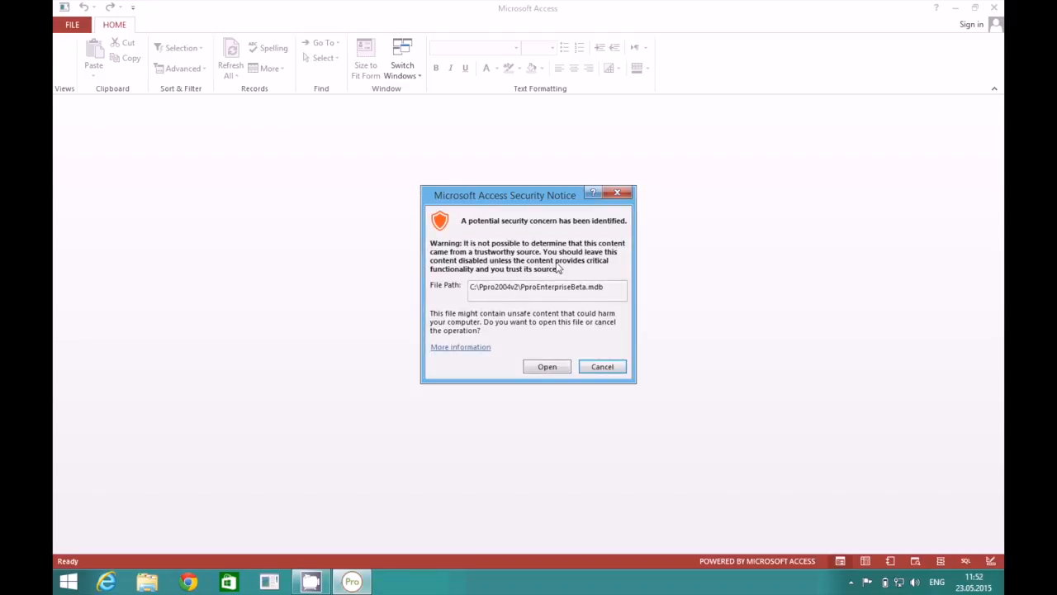
left_click(547, 367)
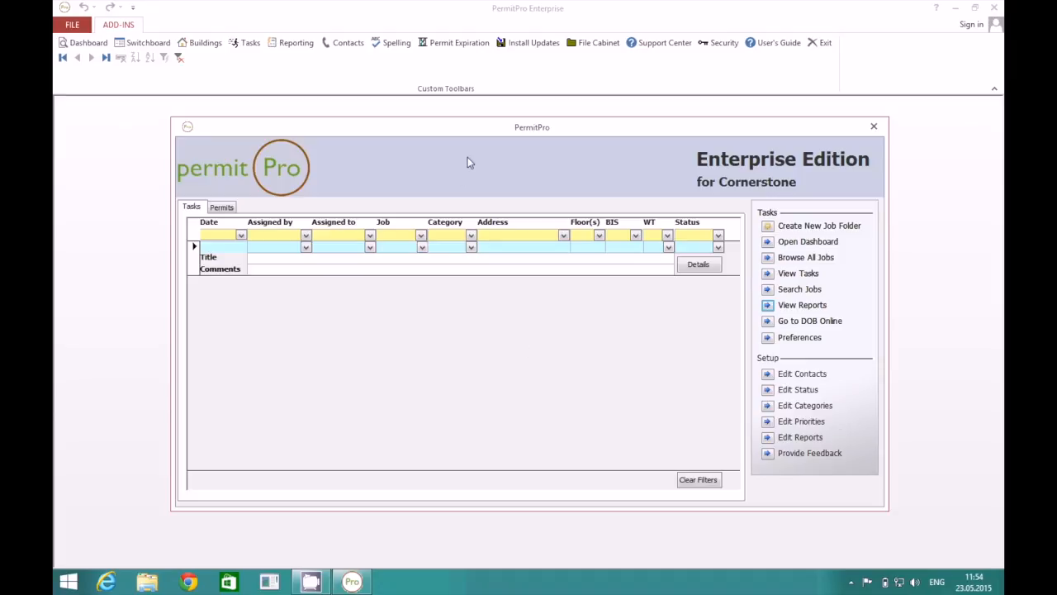
left_click(659, 44)
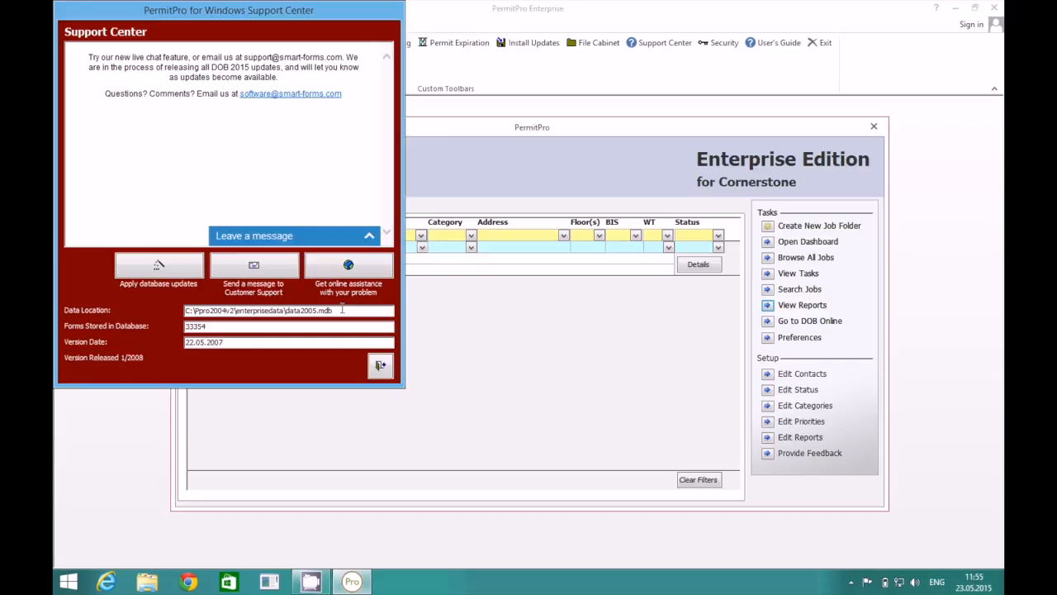
left_click(380, 366)
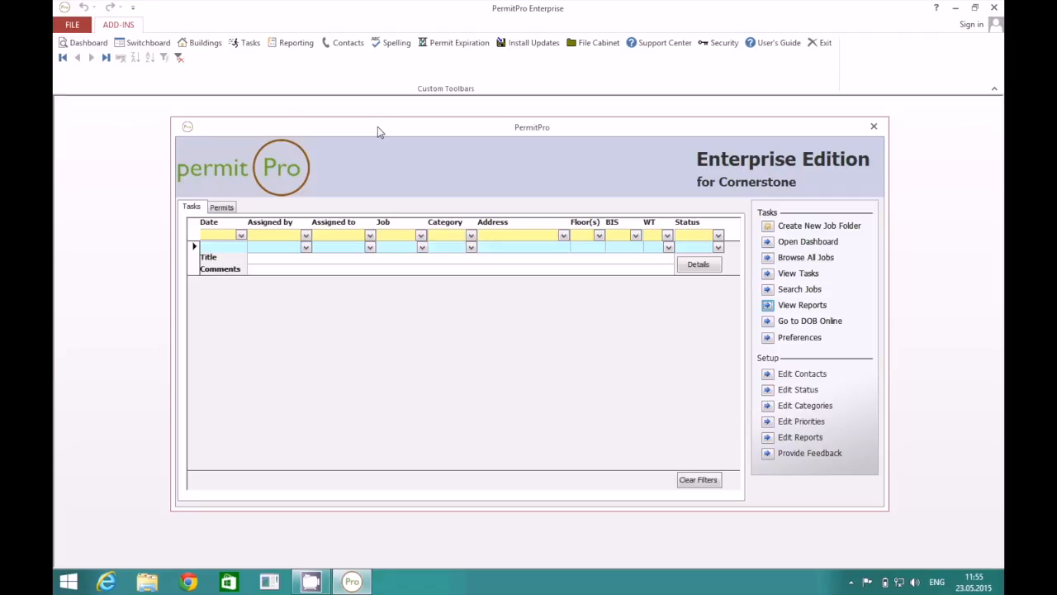
From the Dashboard, change the data location to C:\myData\data2005 and confirm the relink.
left_click(90, 46)
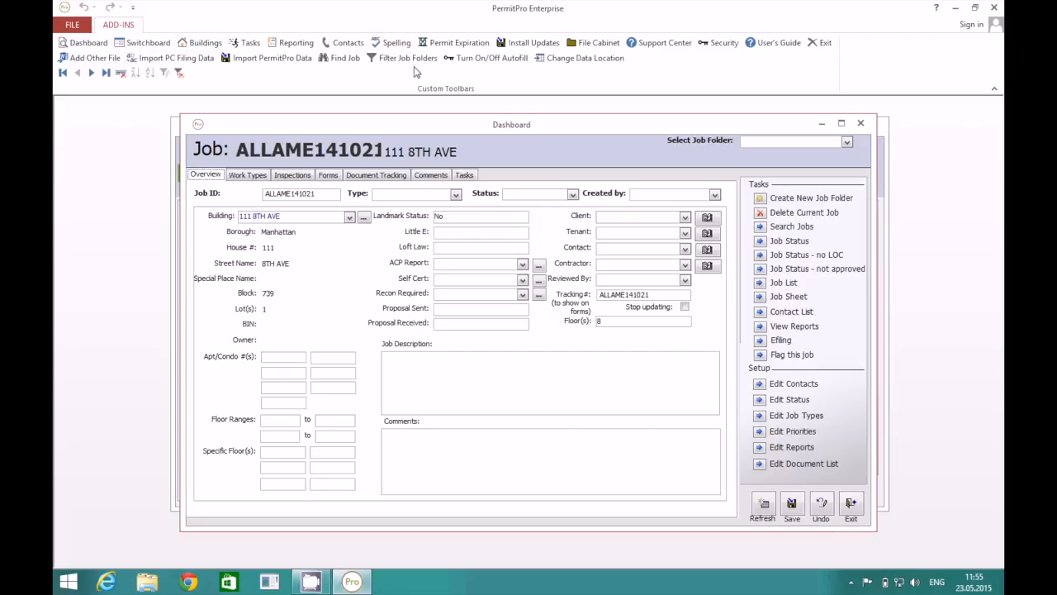
left_click(571, 61)
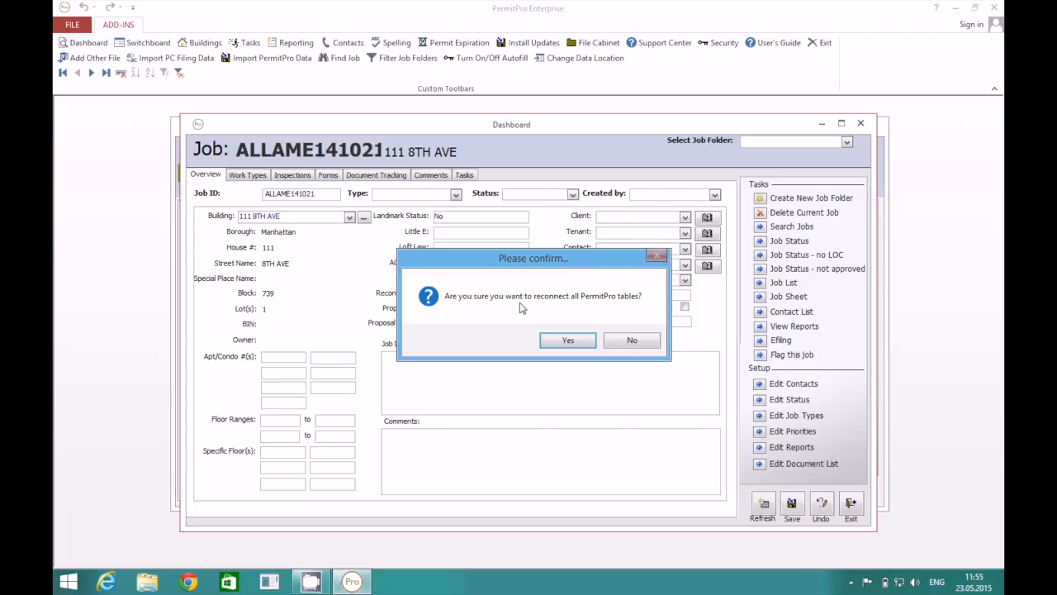
left_click(571, 340)
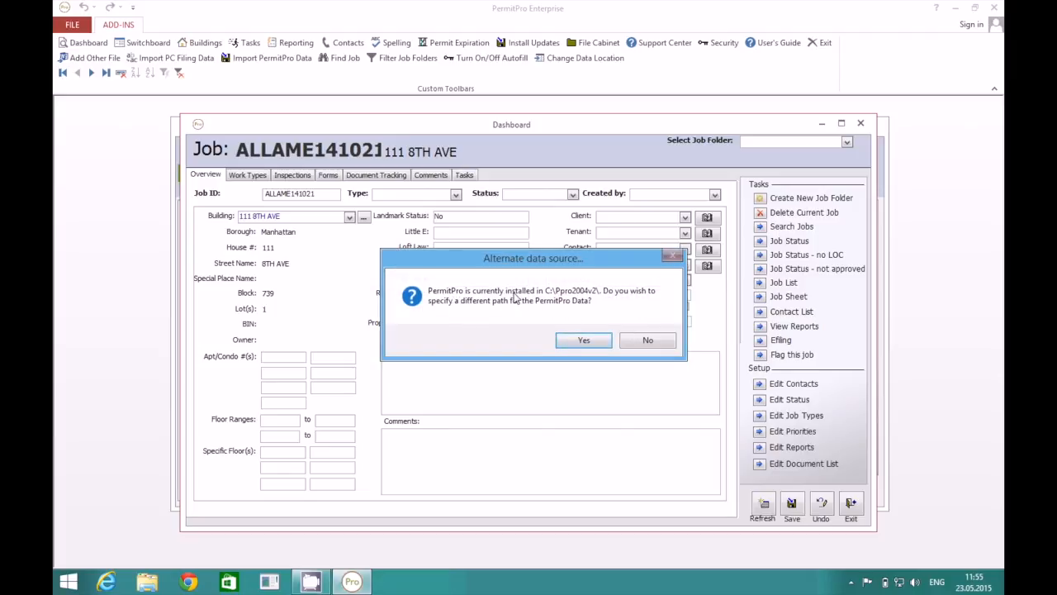
left_click(584, 340)
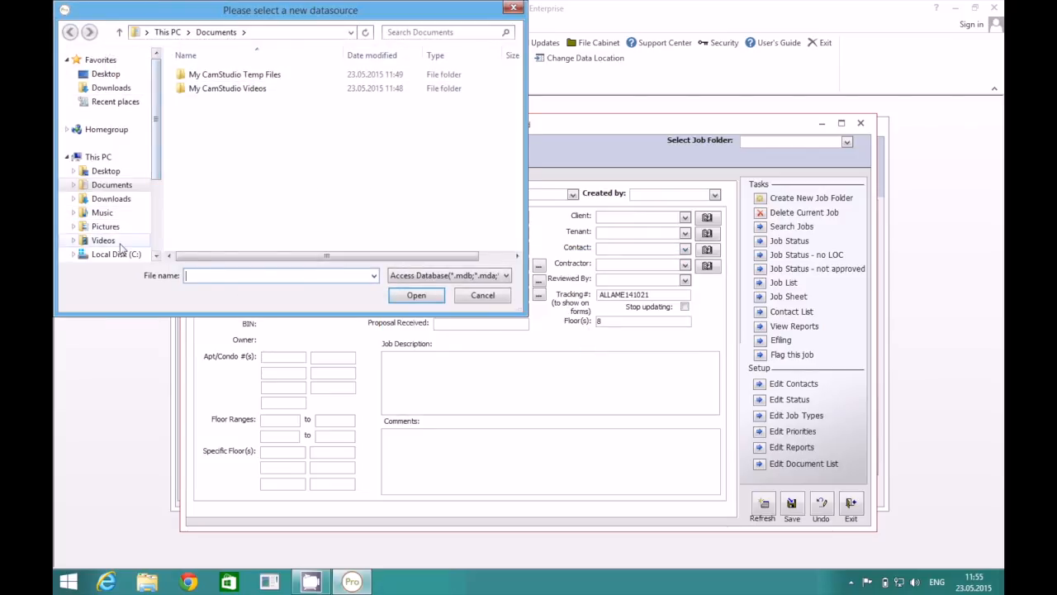
left_click(116, 254)
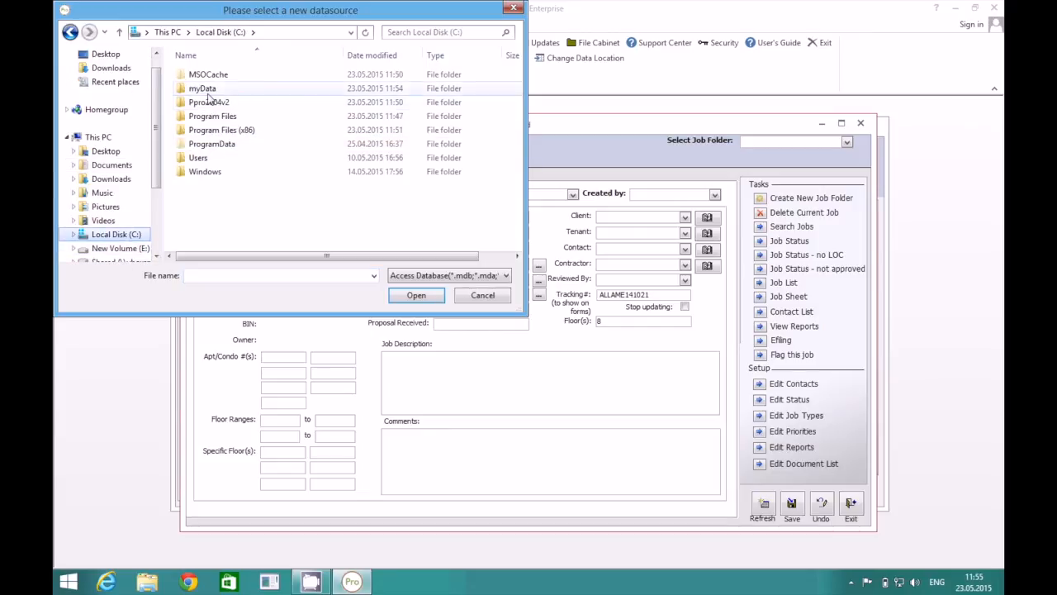
double_click(209, 89)
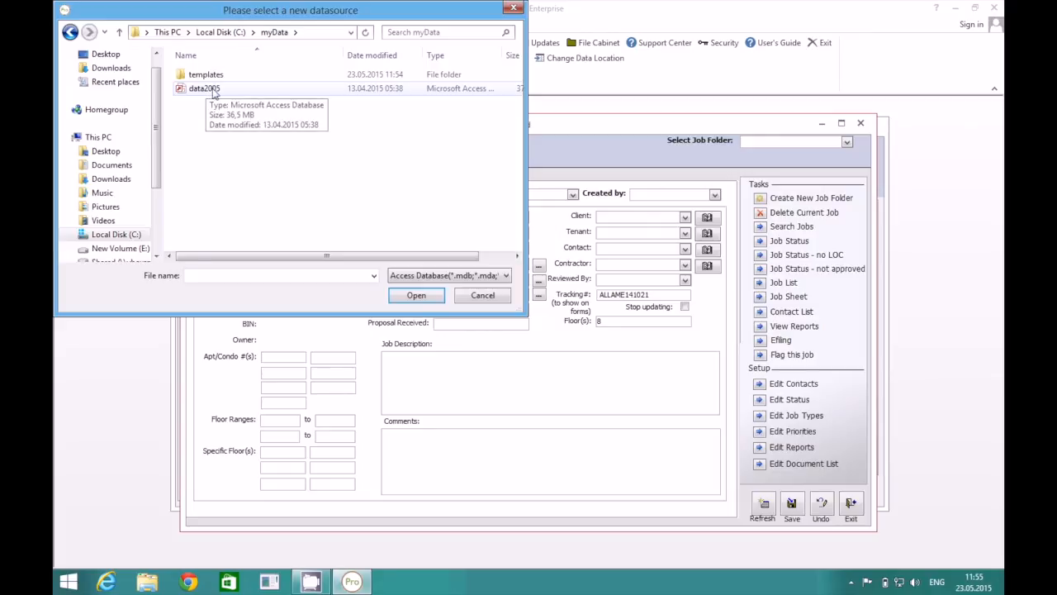
left_click(213, 89)
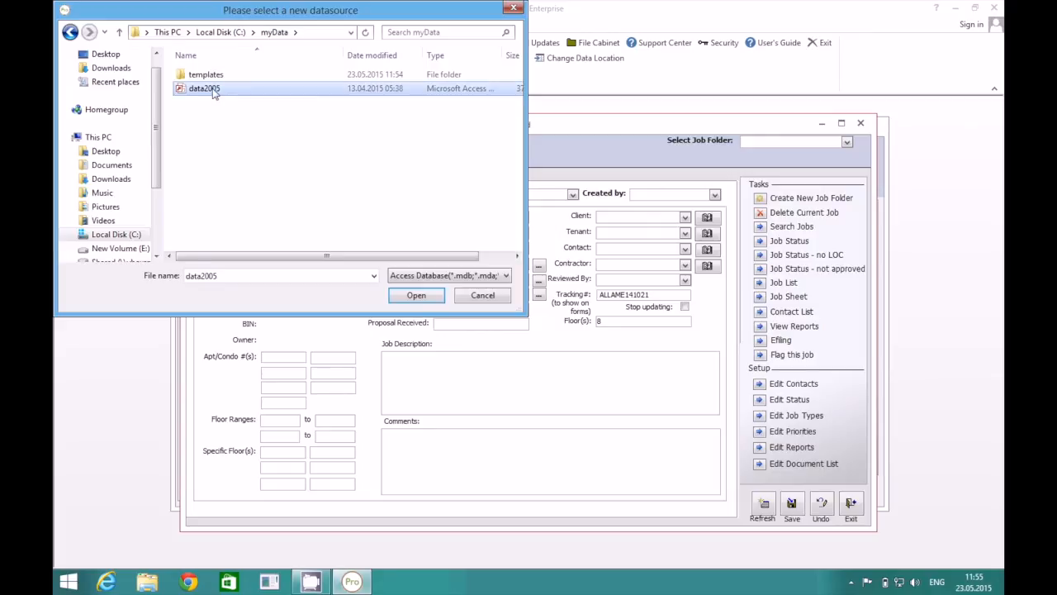
left_click(415, 295)
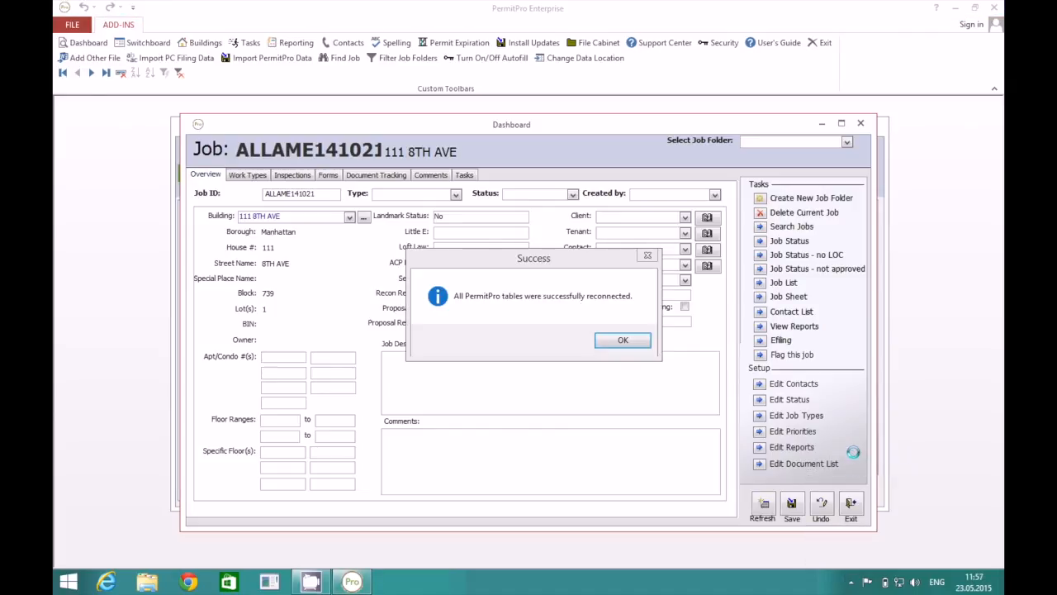
left_click(623, 343)
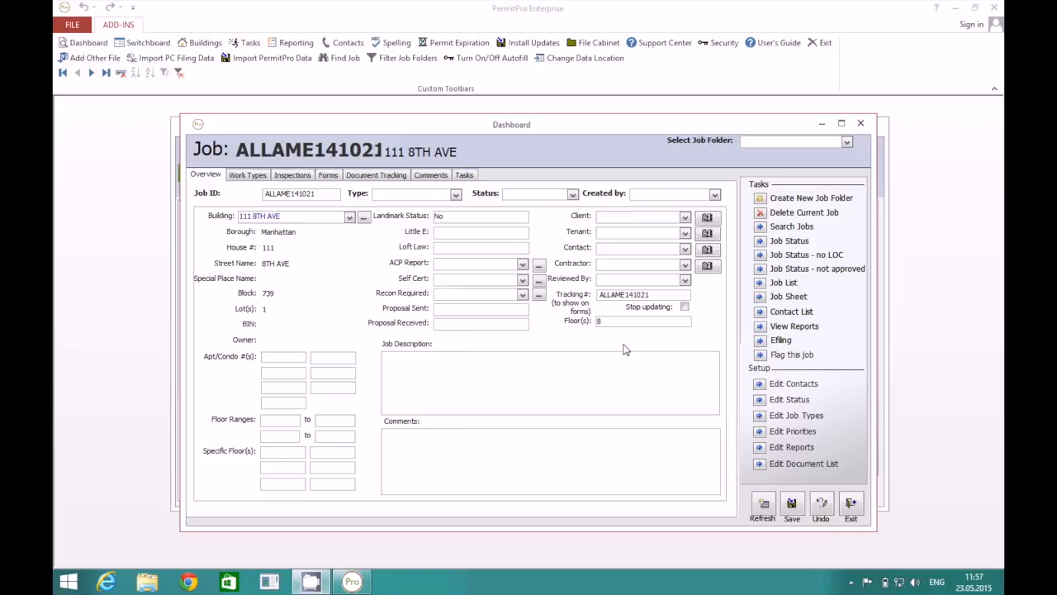
left_click(860, 124)
left_click(873, 127)
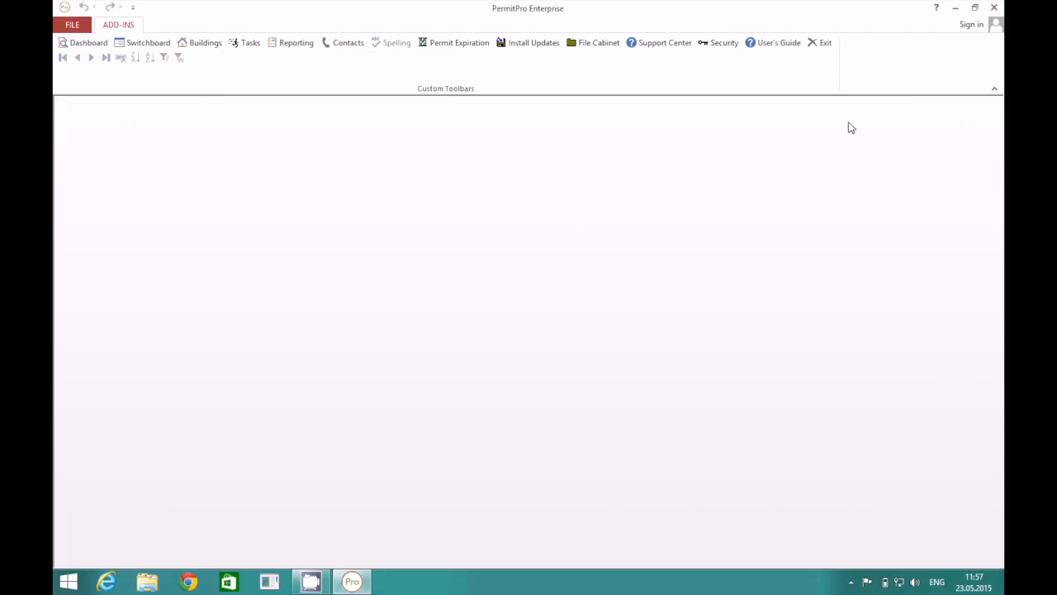
left_click(144, 42)
left_click(85, 42)
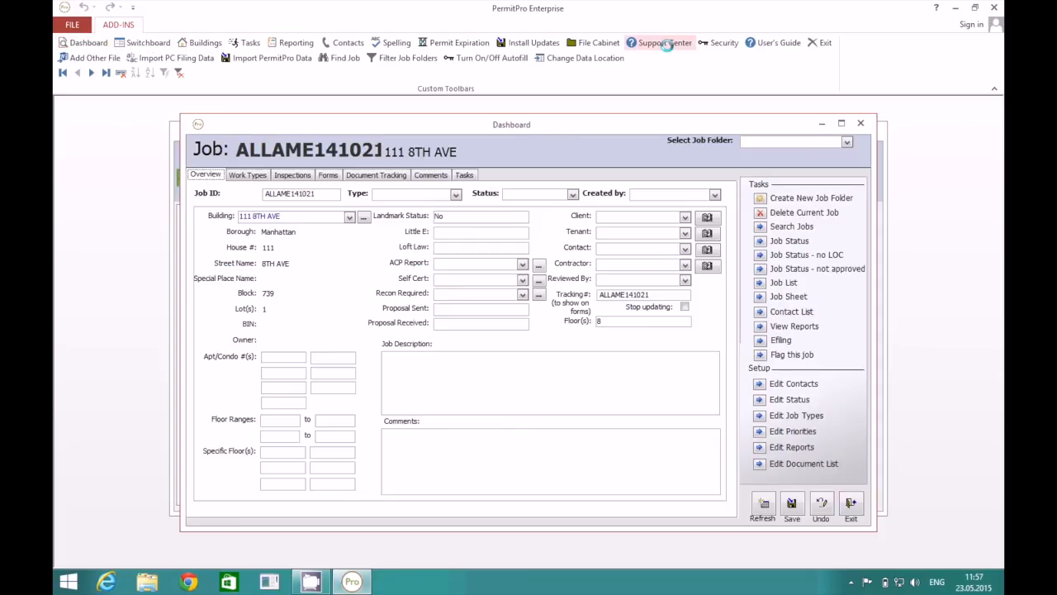
left_click(666, 43)
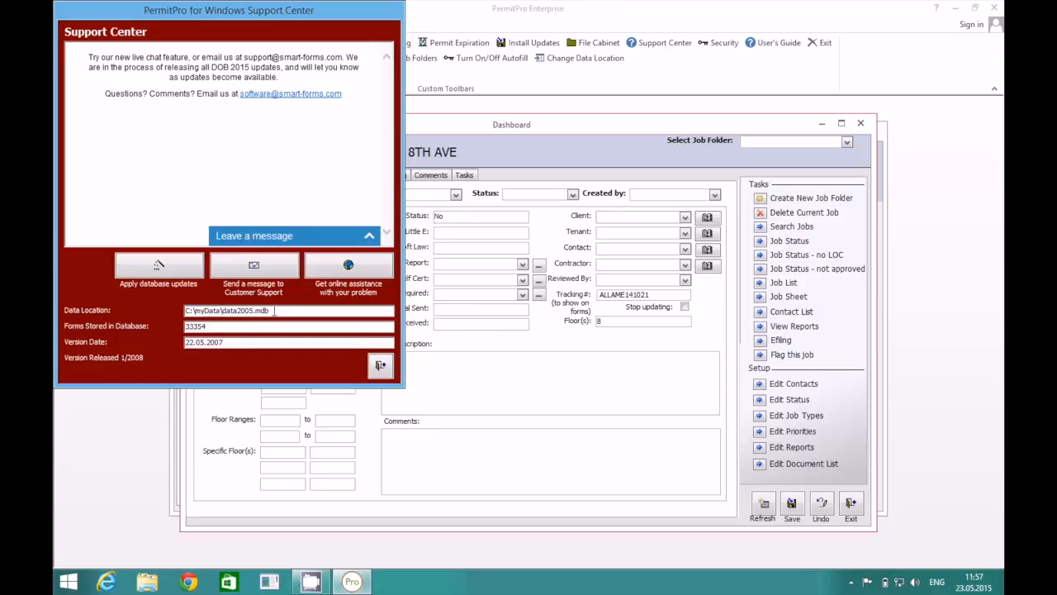
left_click(380, 367)
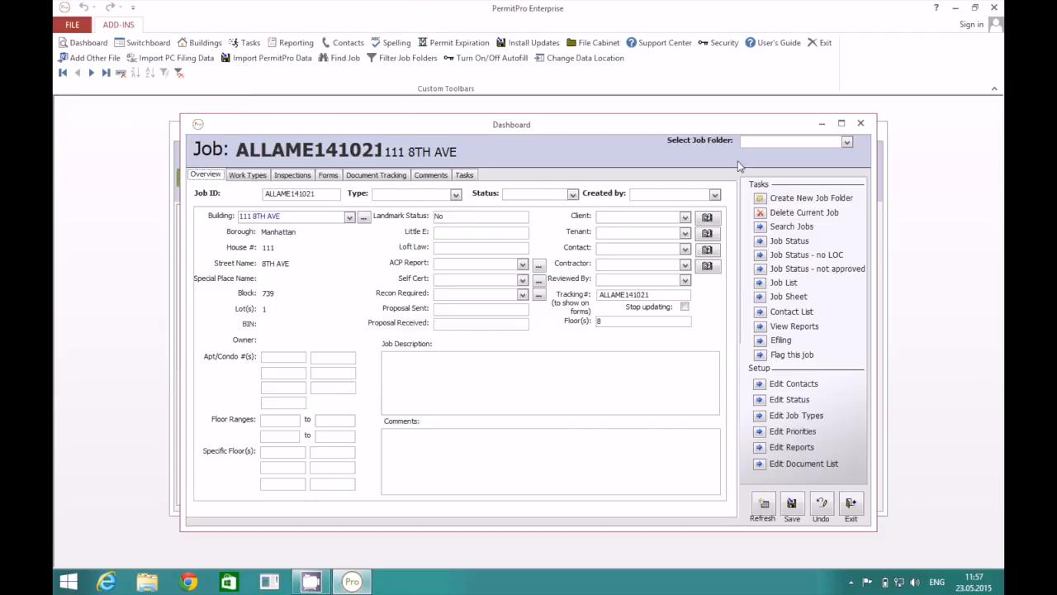
left_click(862, 124)
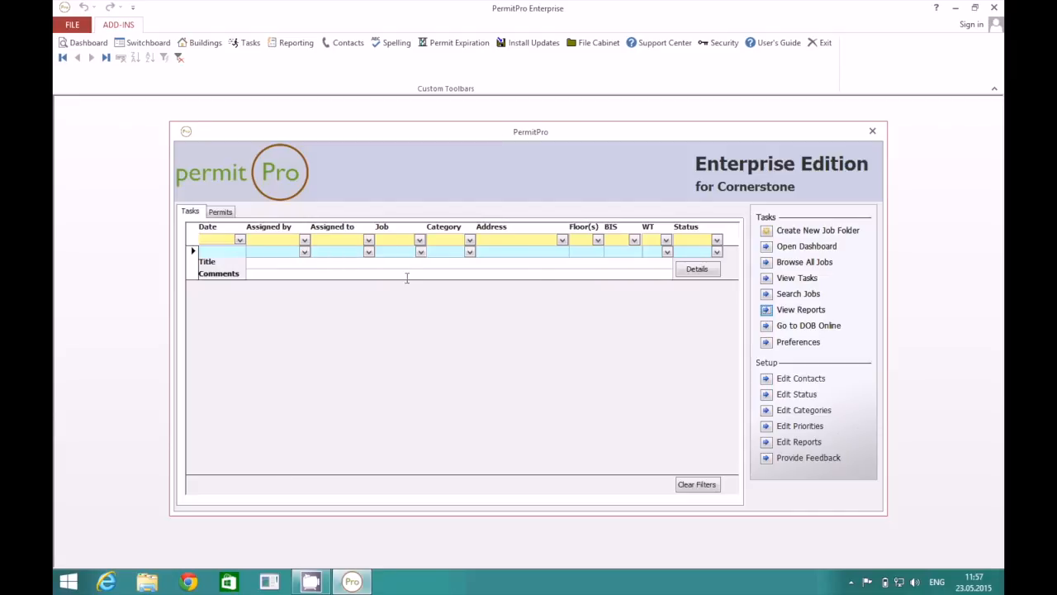
Show the expiring permits list with the expiry period set to All.
left_click(225, 213)
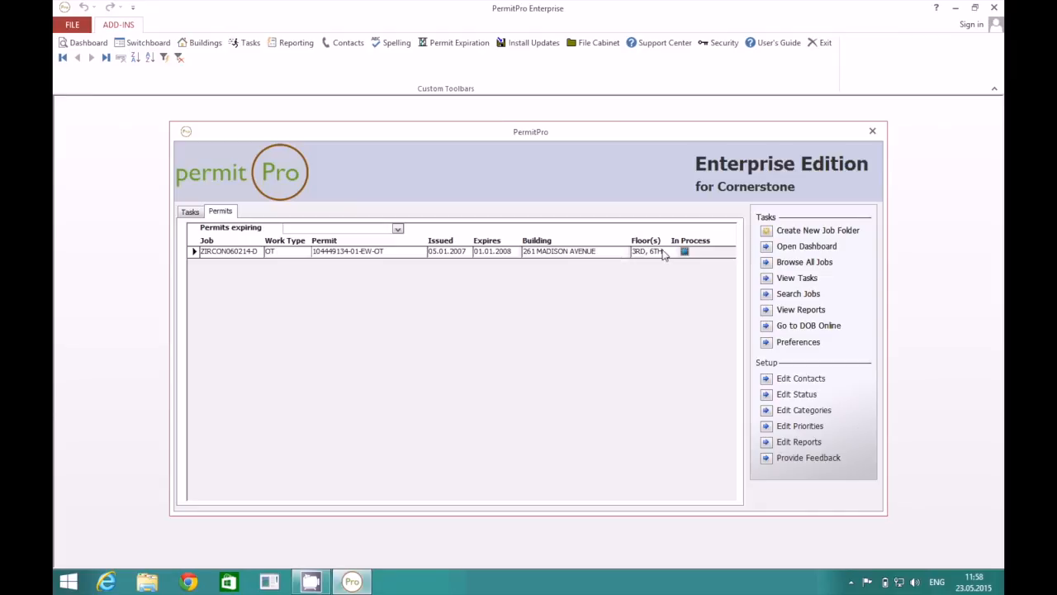
left_click(397, 228)
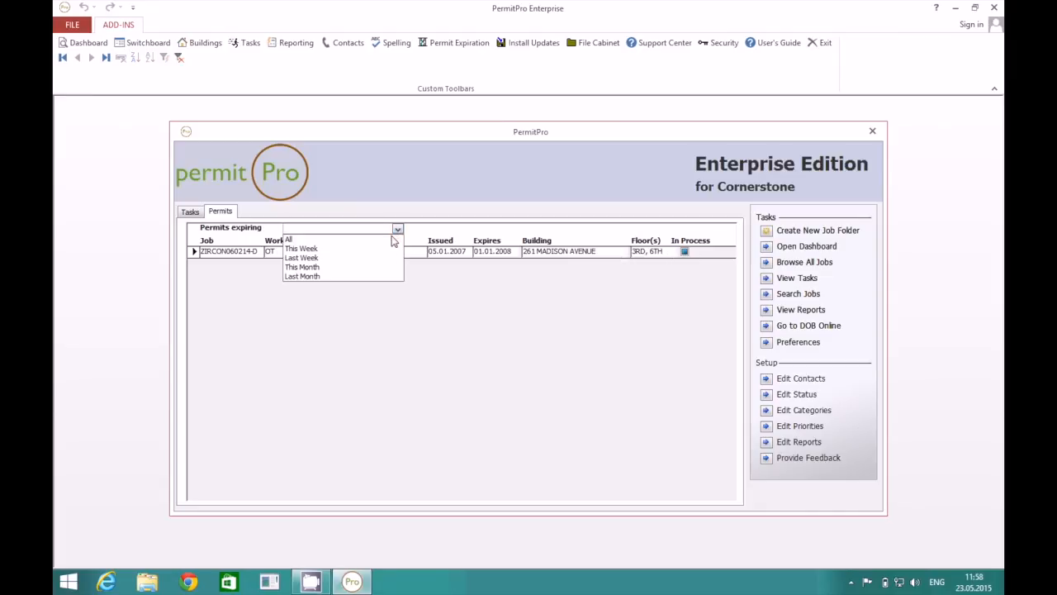
left_click(387, 239)
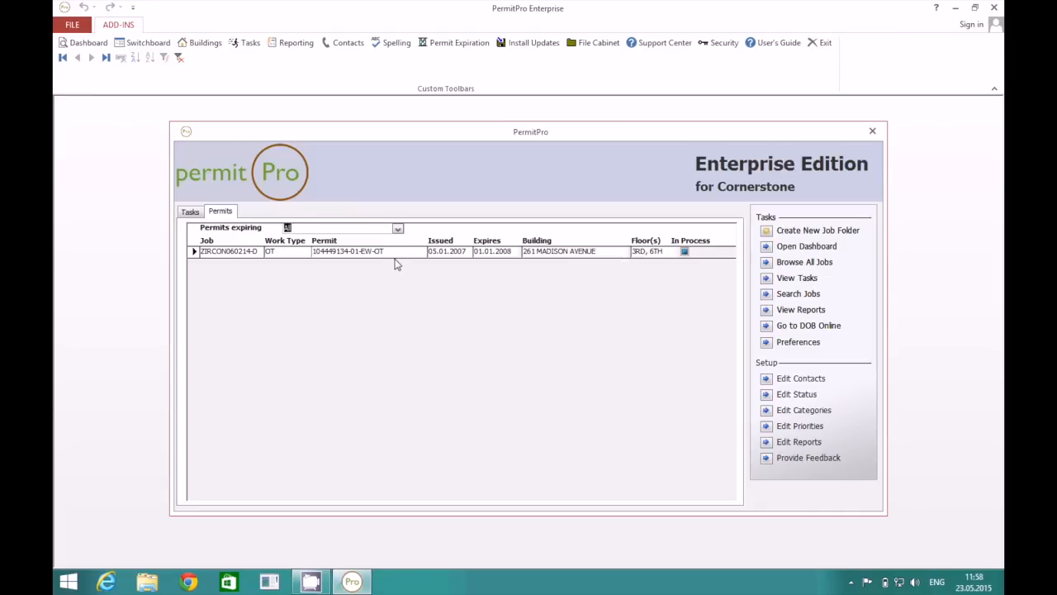
left_click(401, 251)
left_click(397, 230)
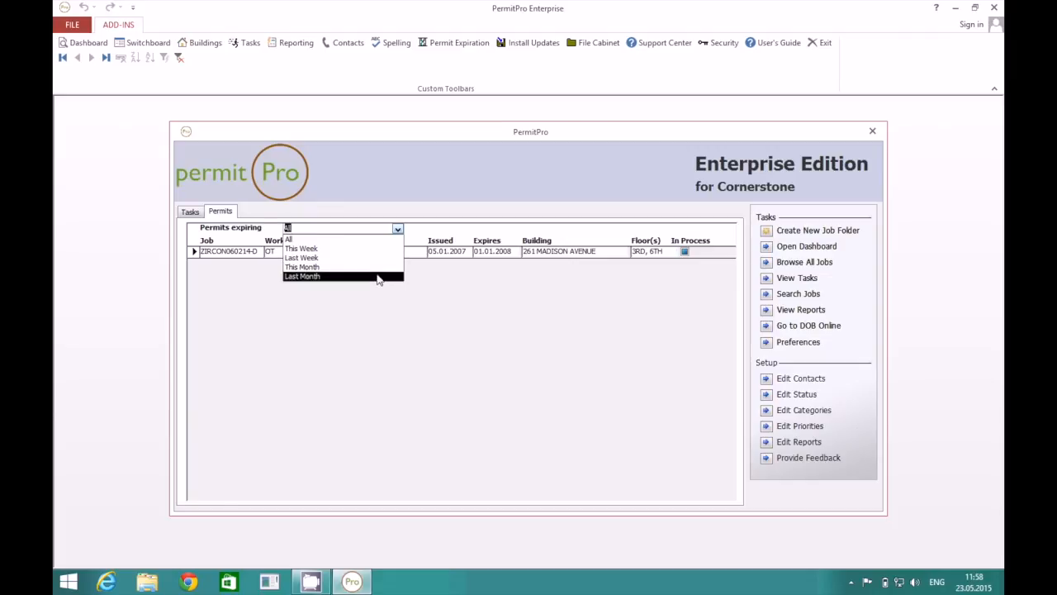
left_click(376, 341)
left_click(194, 252)
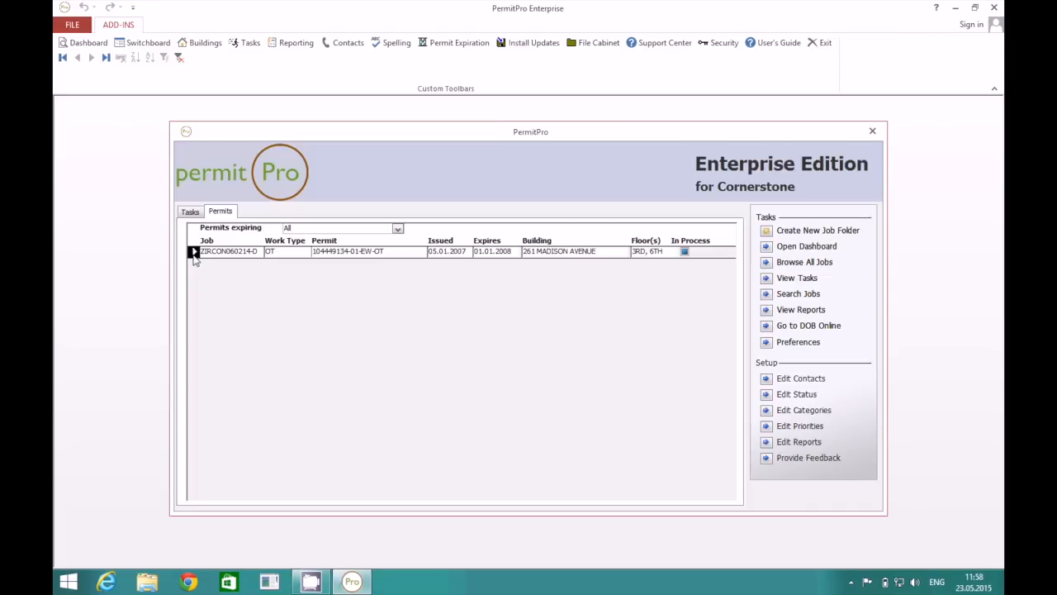
right_click(194, 254)
left_click(315, 300)
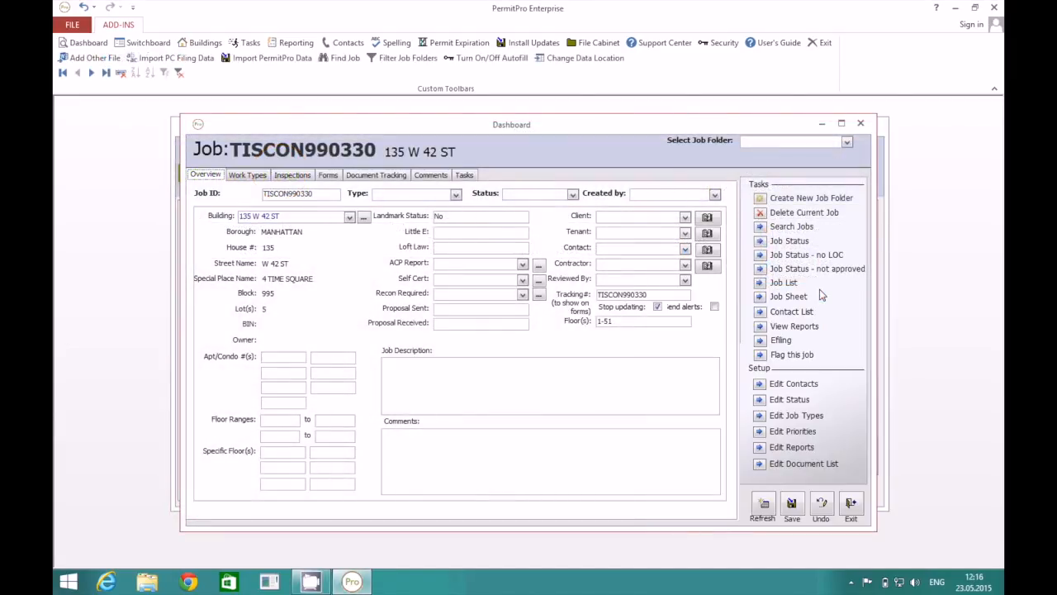
Create the job folder Job34Brooklyn and set its Type to Alt 2.
left_click(760, 201)
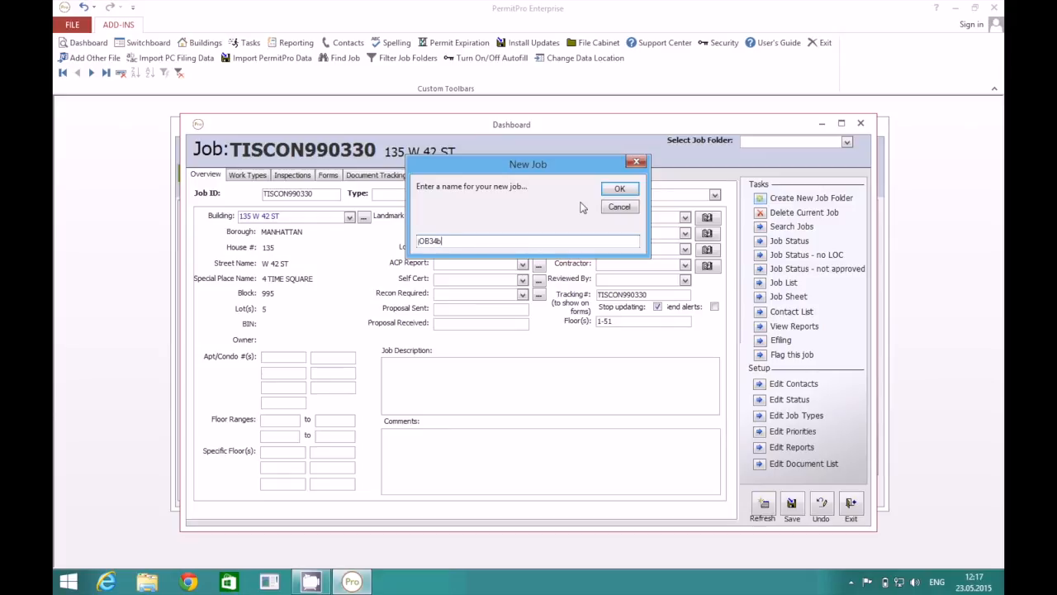
key("BackSpace")
key("BackSpace")
key("BackSpace")
key("BackSpace")
key("BackSpace")
key("BackSpace")
key("BackSpace")
left_click(619, 189)
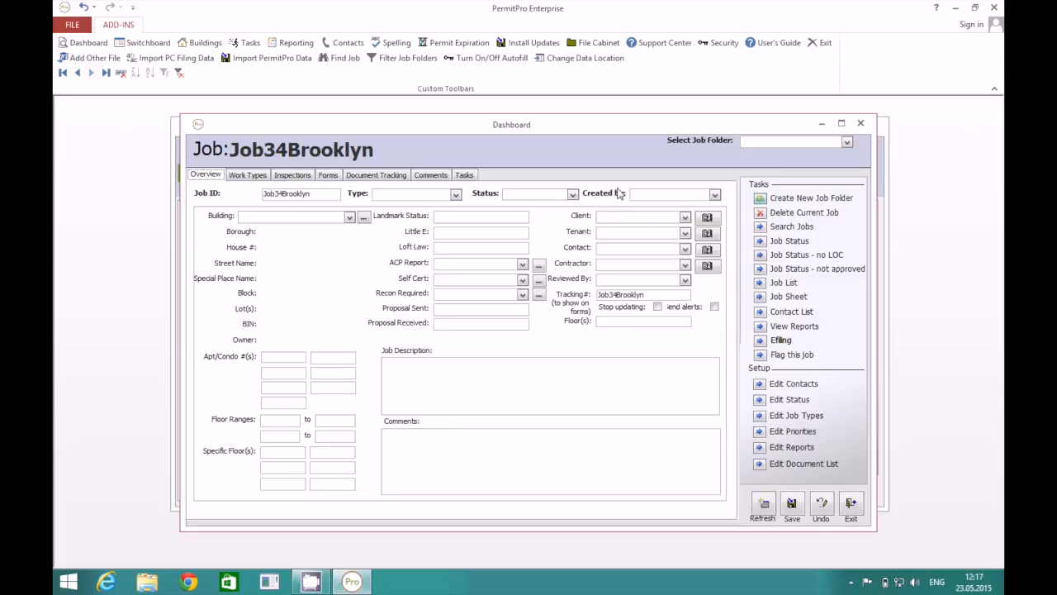
left_click(455, 193)
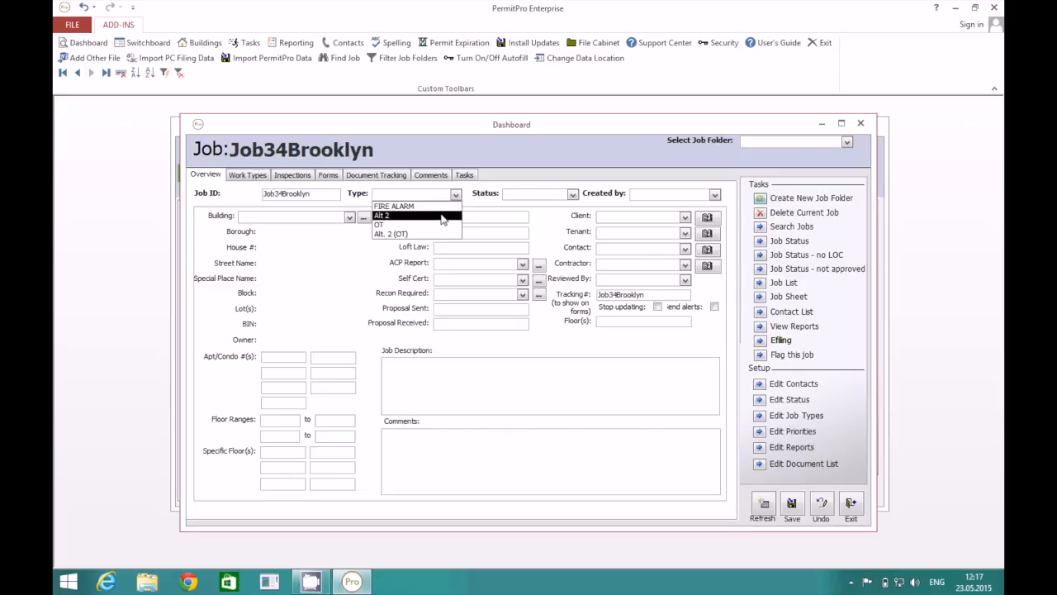
left_click(442, 217)
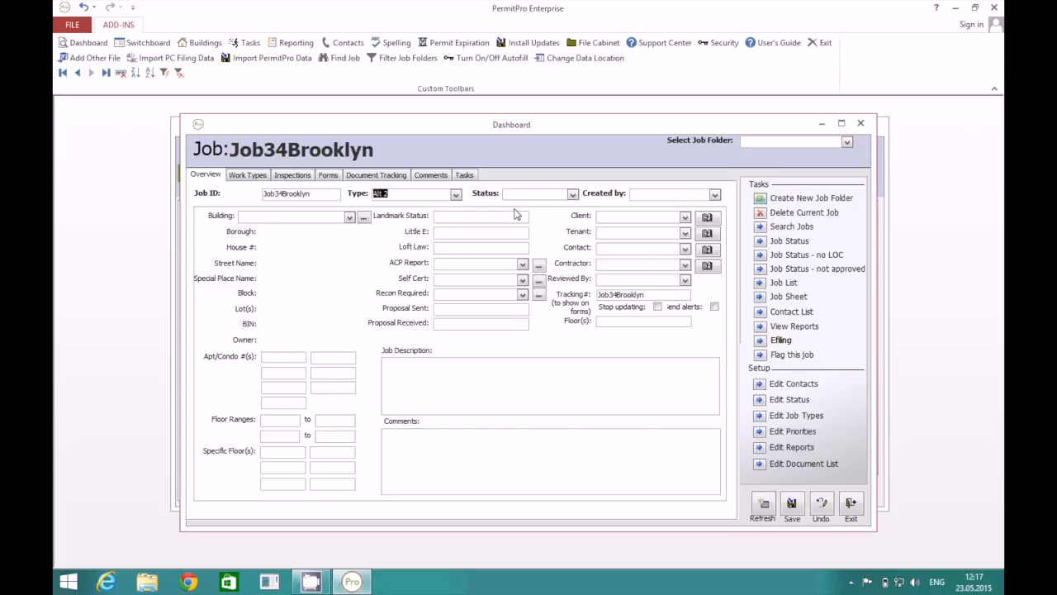
left_click(573, 195)
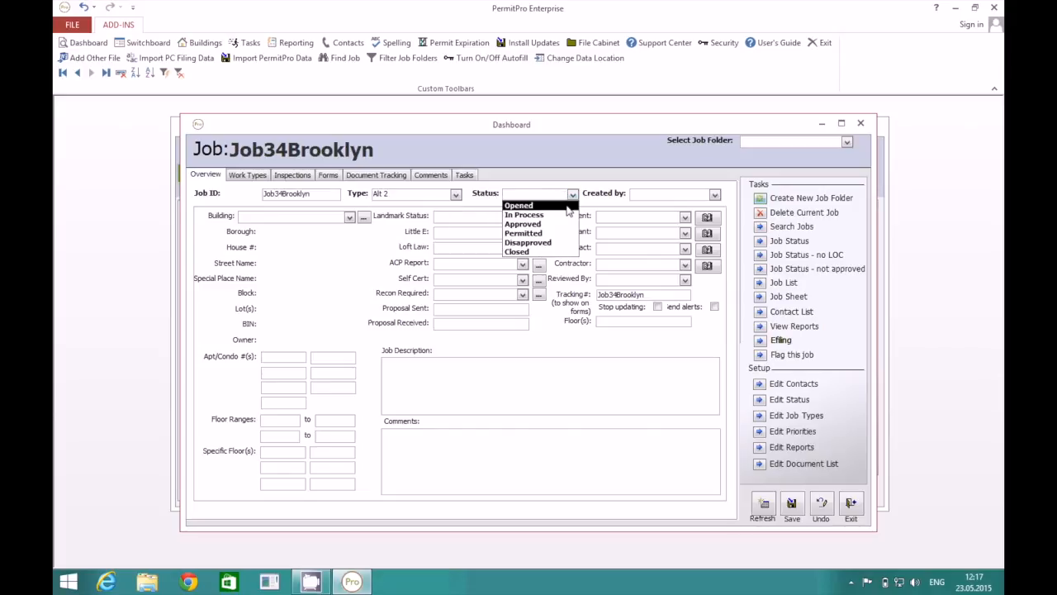
Set the job Status to Opened and choose who created it.
left_click(568, 207)
left_click(716, 195)
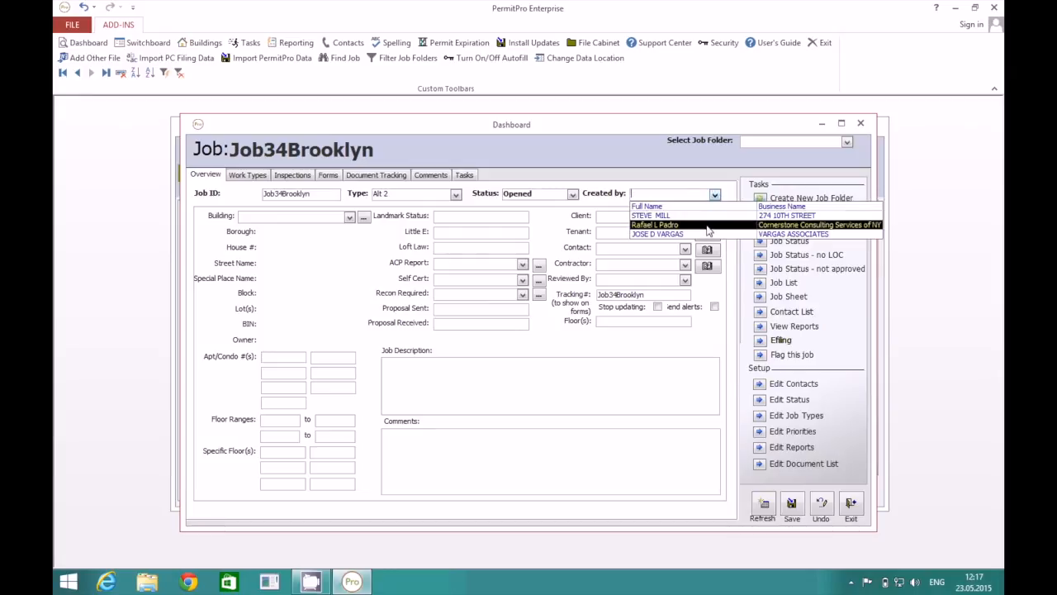
left_click(707, 227)
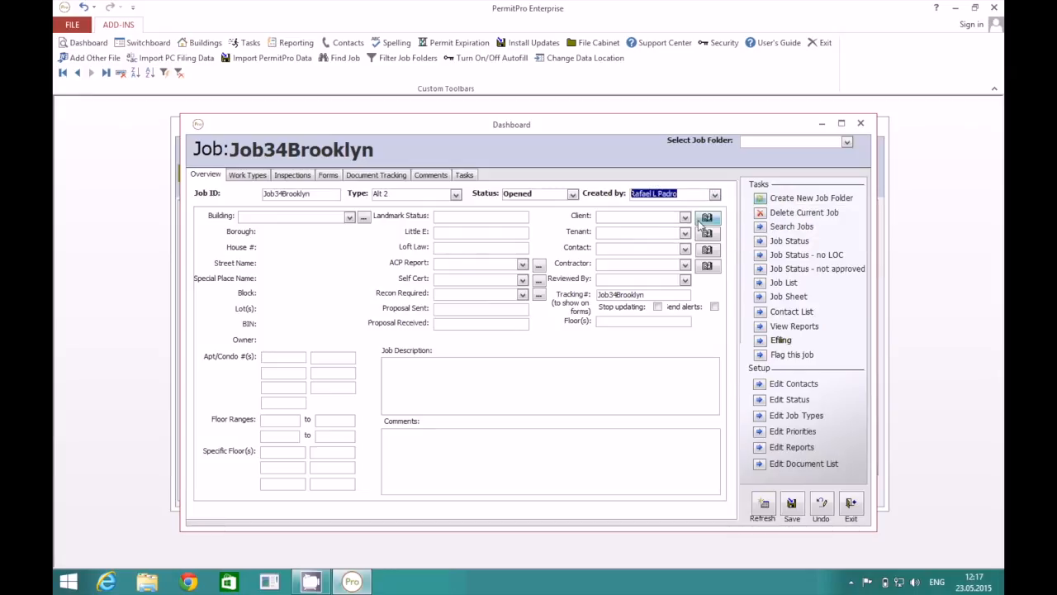
left_click(692, 193)
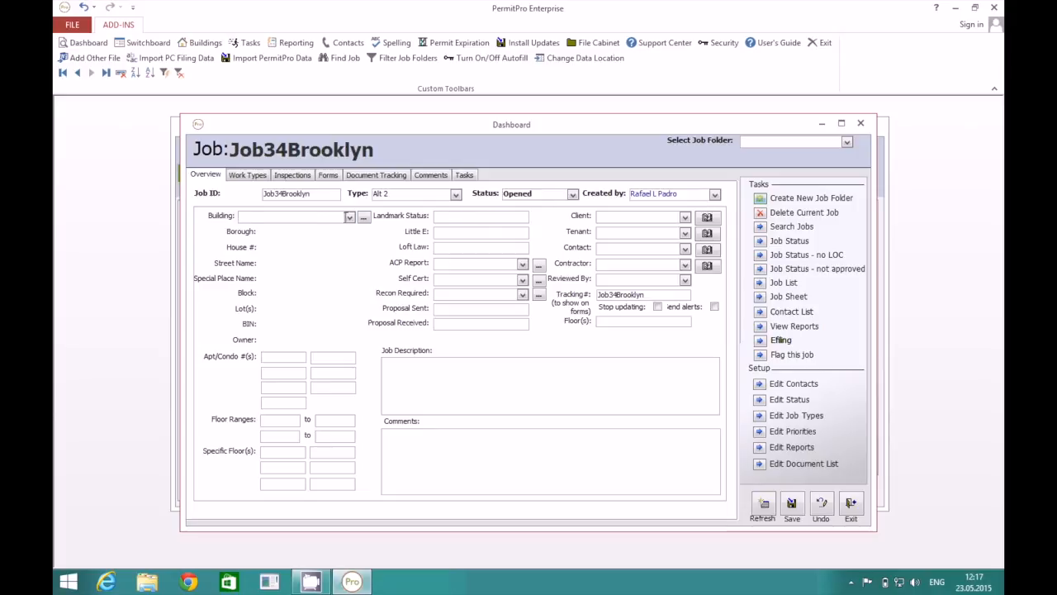
type("t")
key("Return")
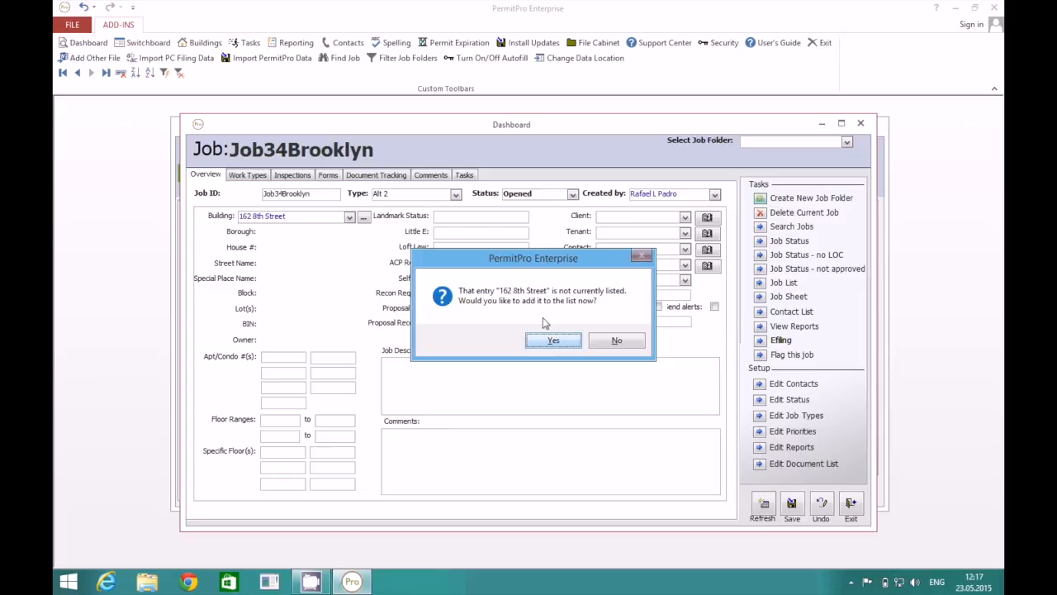
left_click(554, 341)
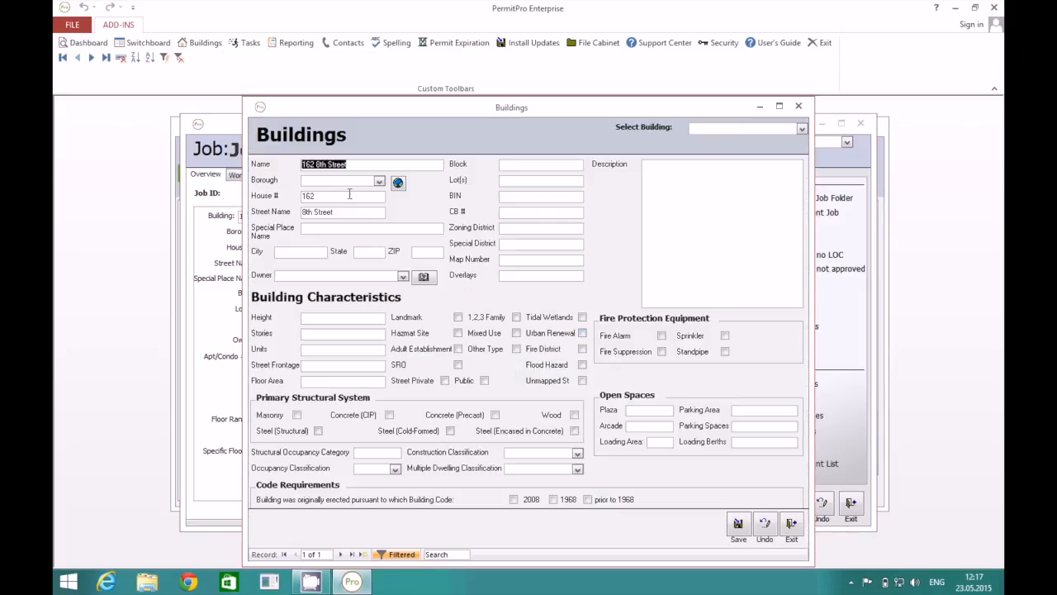
left_click(378, 181)
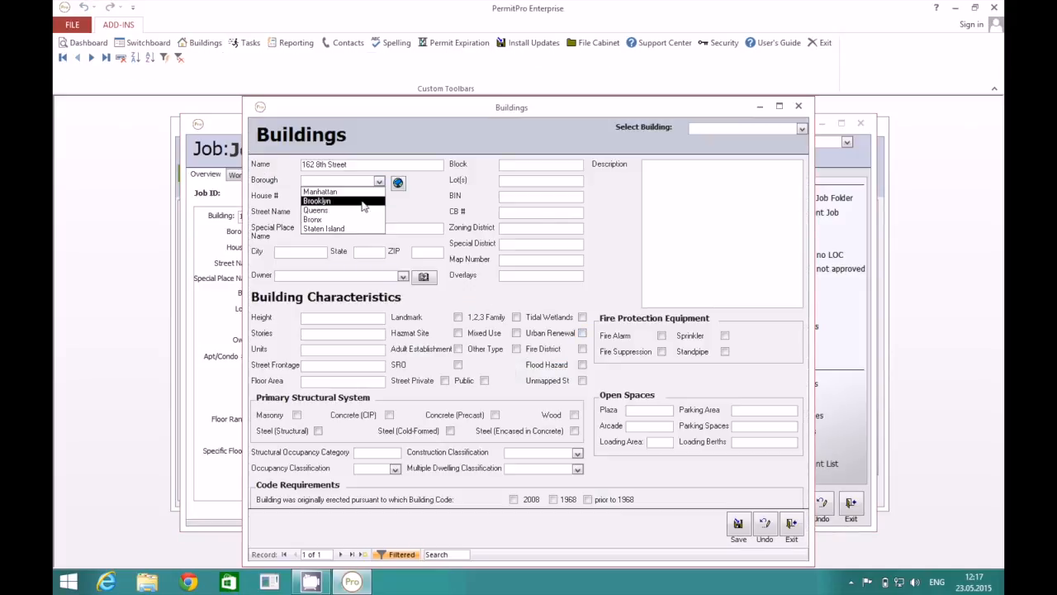
left_click(362, 204)
left_click(371, 228)
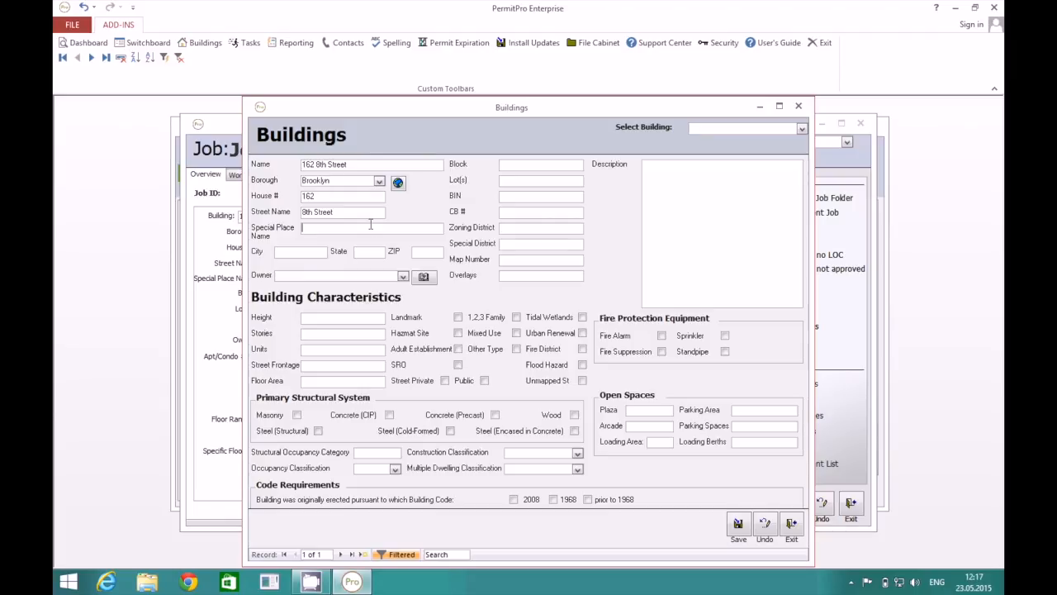
left_click(398, 185)
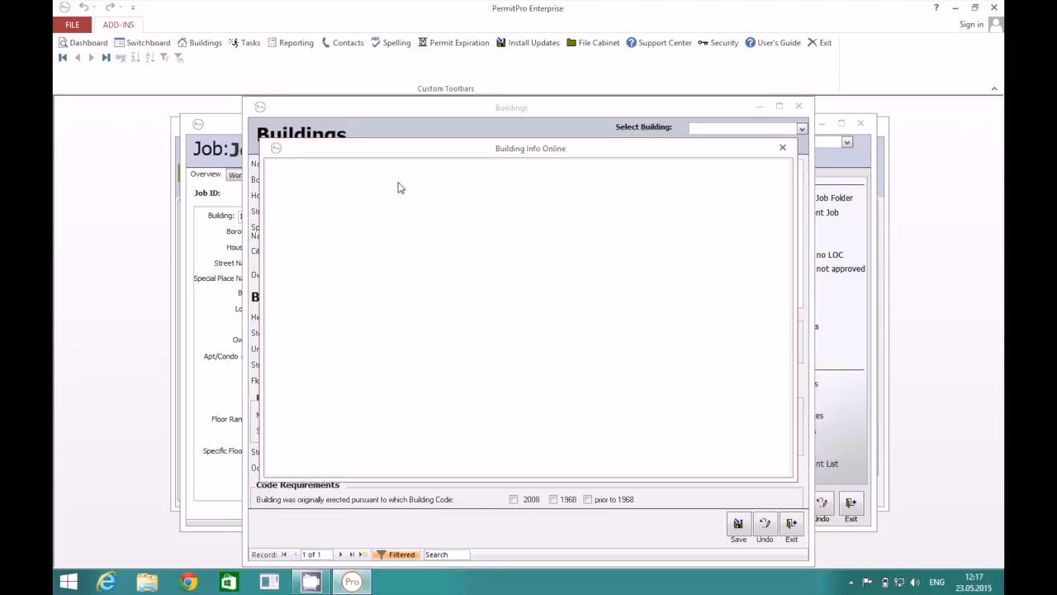
left_click(782, 150)
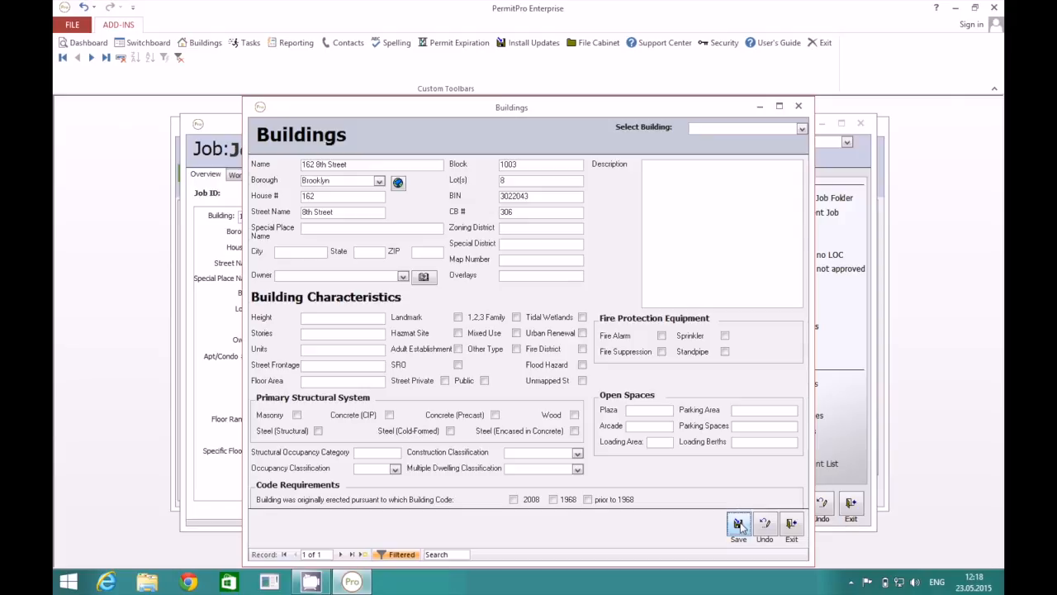
left_click(791, 527)
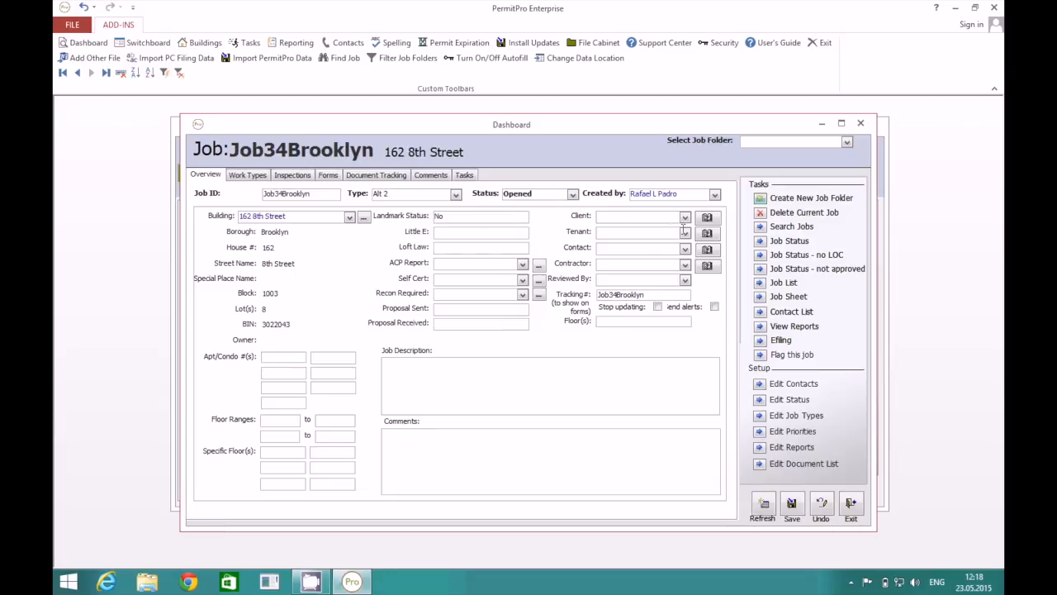
Set the client to McDONALD'S CORP. and choose the job's contact.
left_click(686, 218)
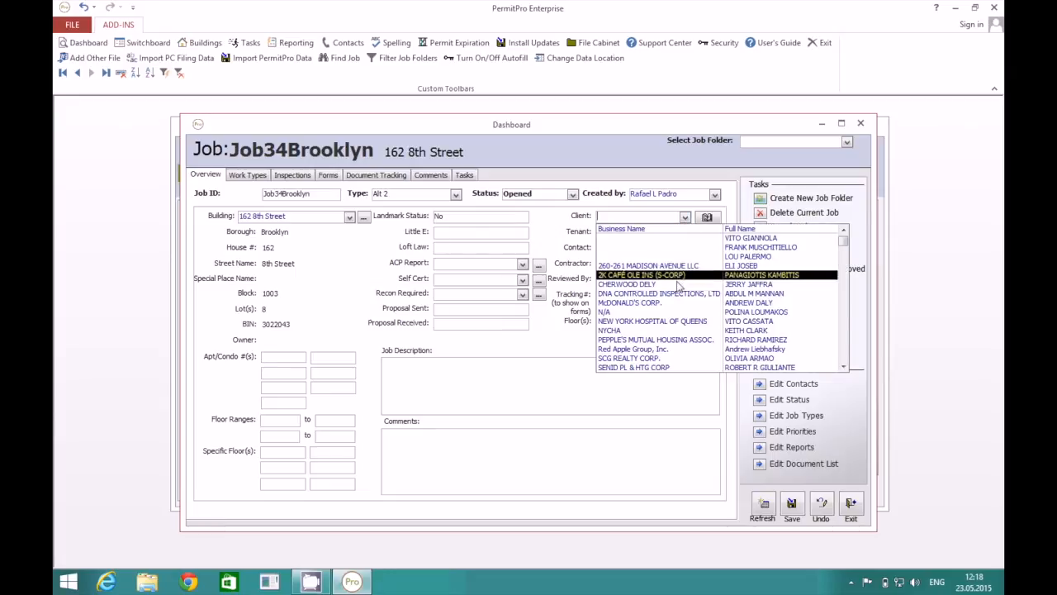
left_click(652, 303)
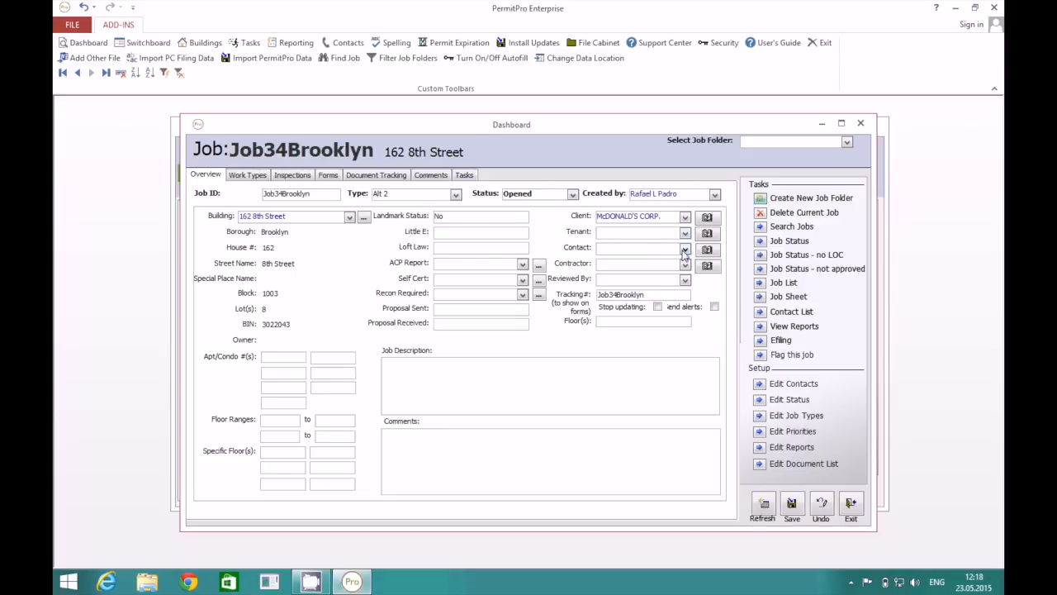
left_click(685, 250)
left_click(661, 315)
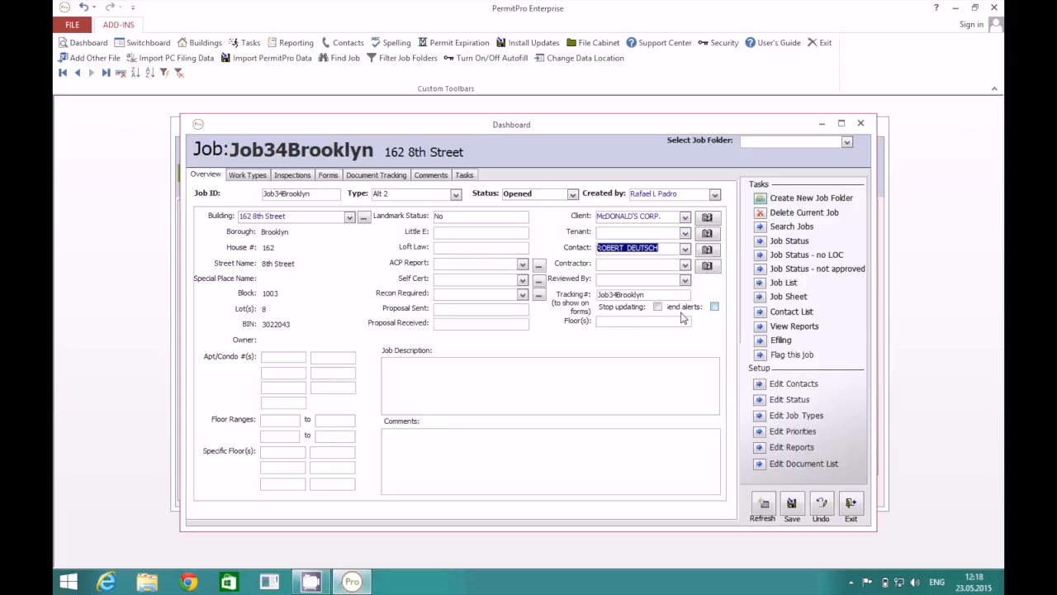
Set the contractor to 3-D MECHANICAL CORPORATION and choose the reviewer.
left_click(685, 265)
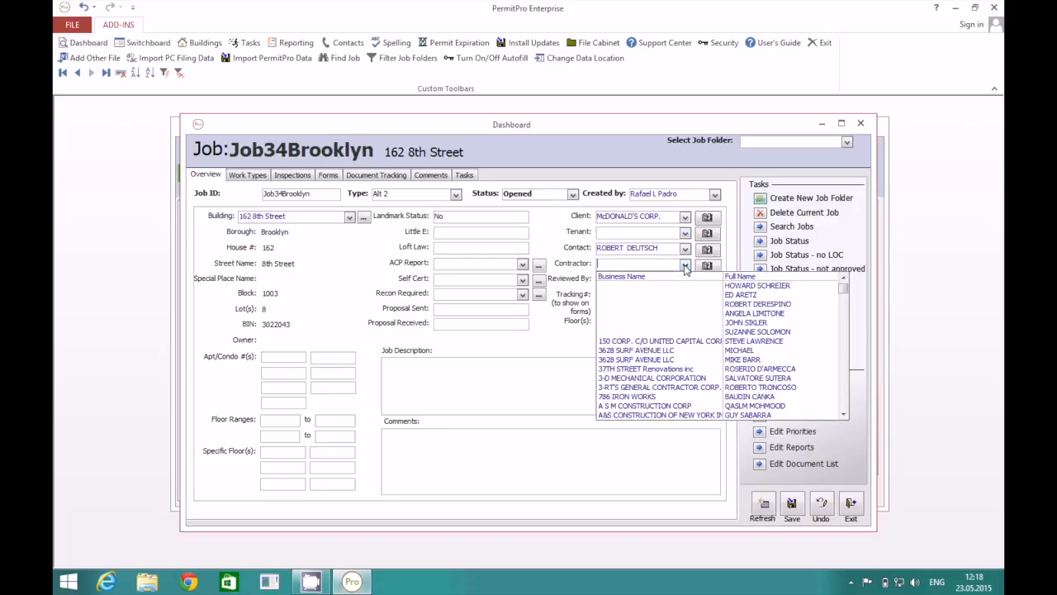
left_click(681, 382)
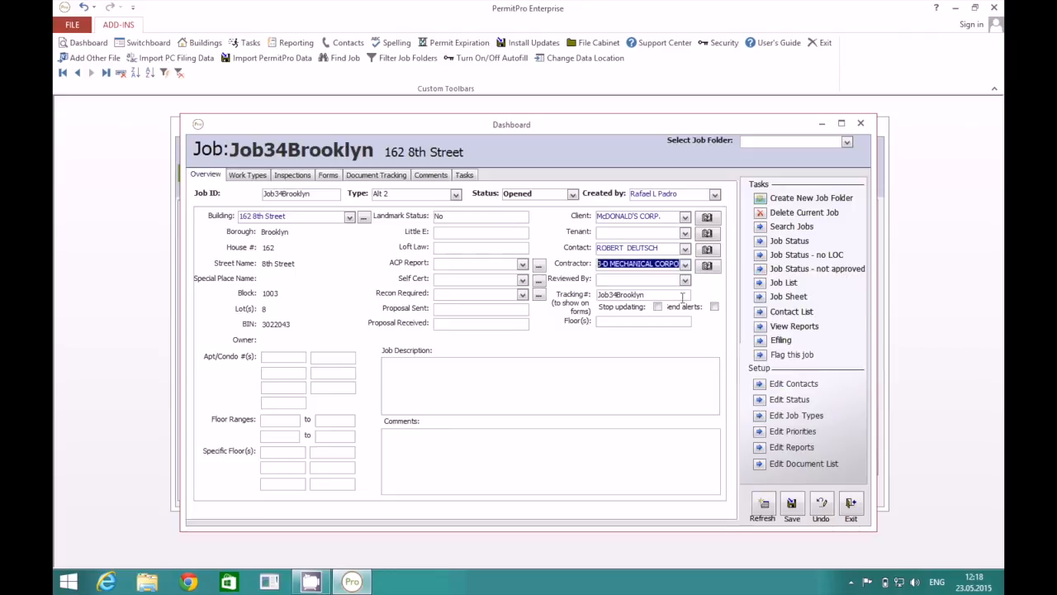
left_click(685, 281)
left_click(679, 314)
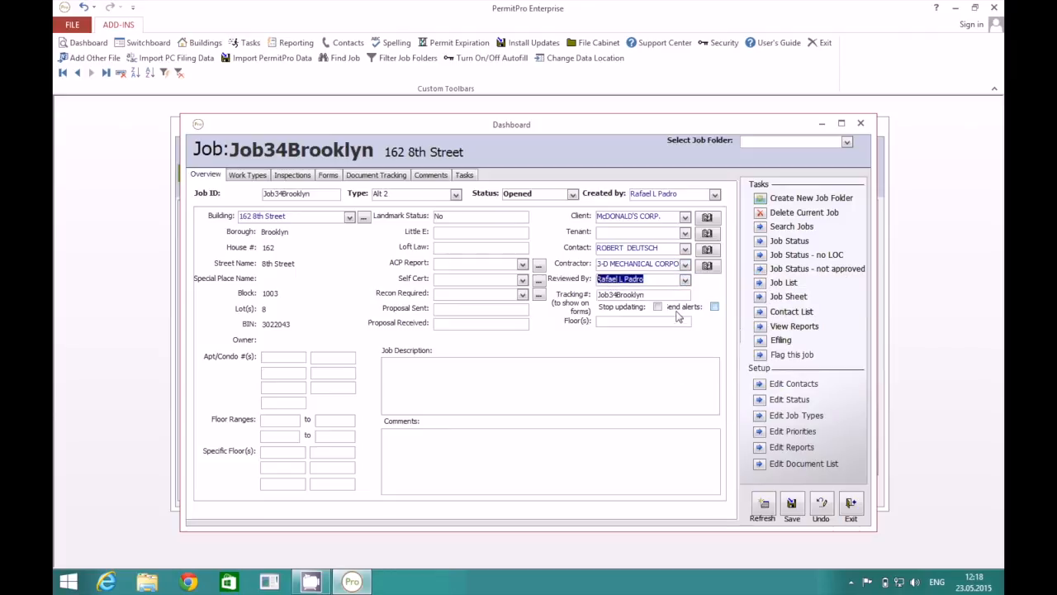
left_click(655, 294)
left_click(658, 321)
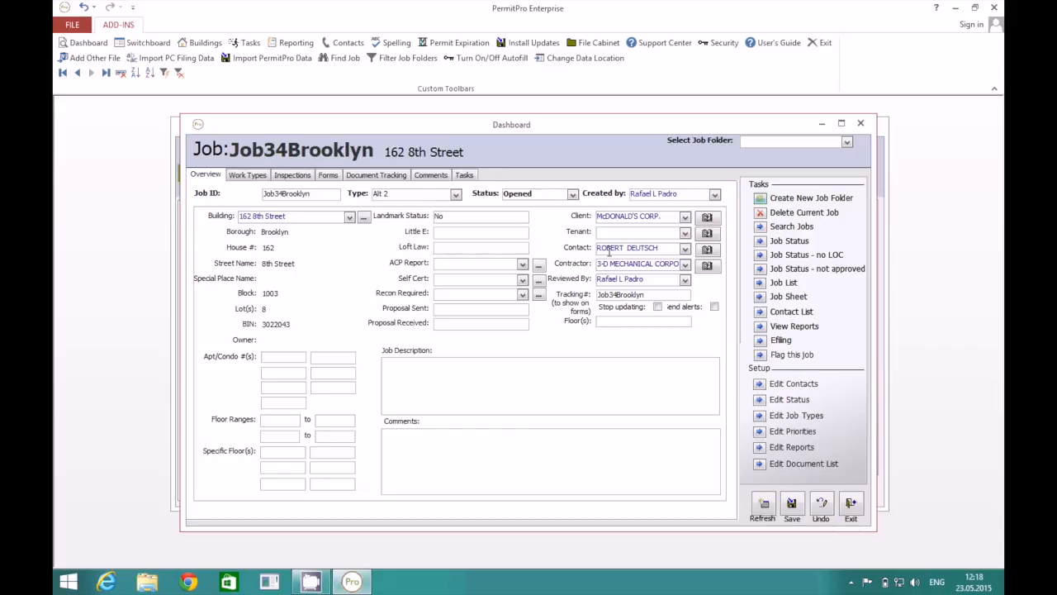
Add a PW1 2014 Plan/Work Approval Application form to Job34Brooklyn.
left_click(330, 176)
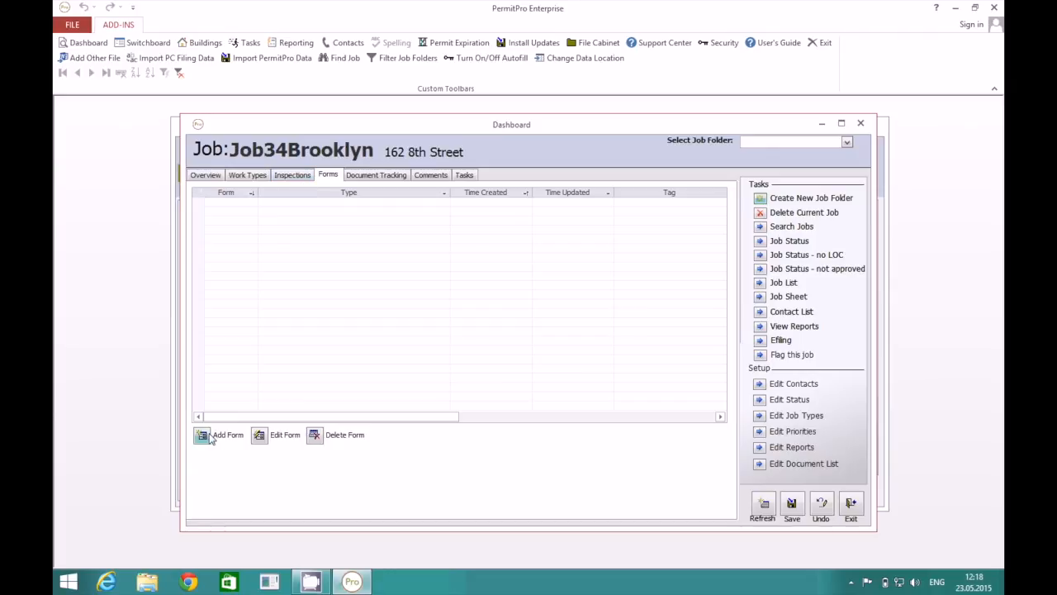
left_click(205, 177)
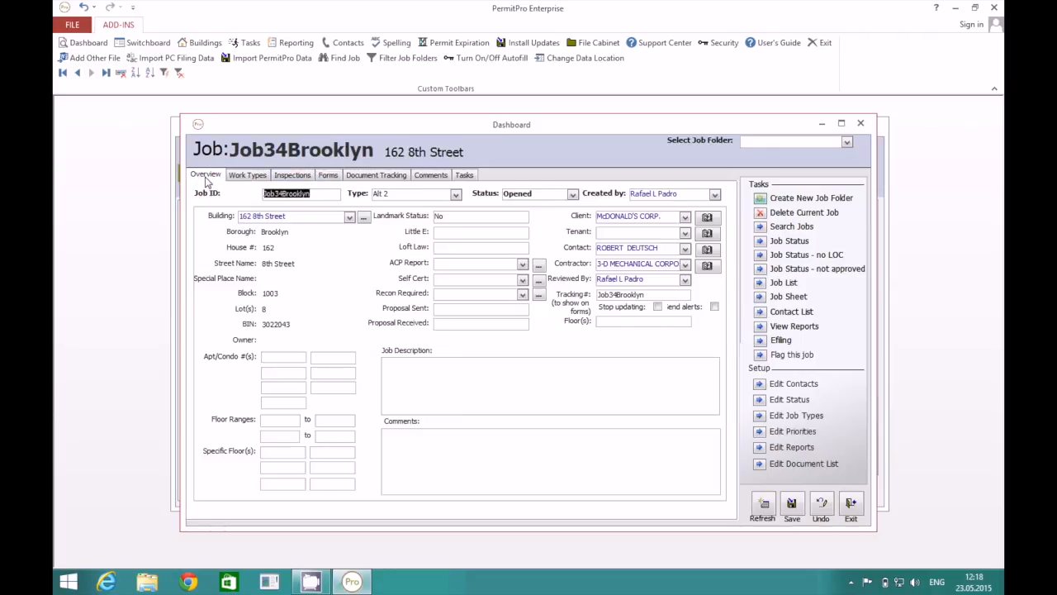
left_click(328, 177)
left_click(205, 435)
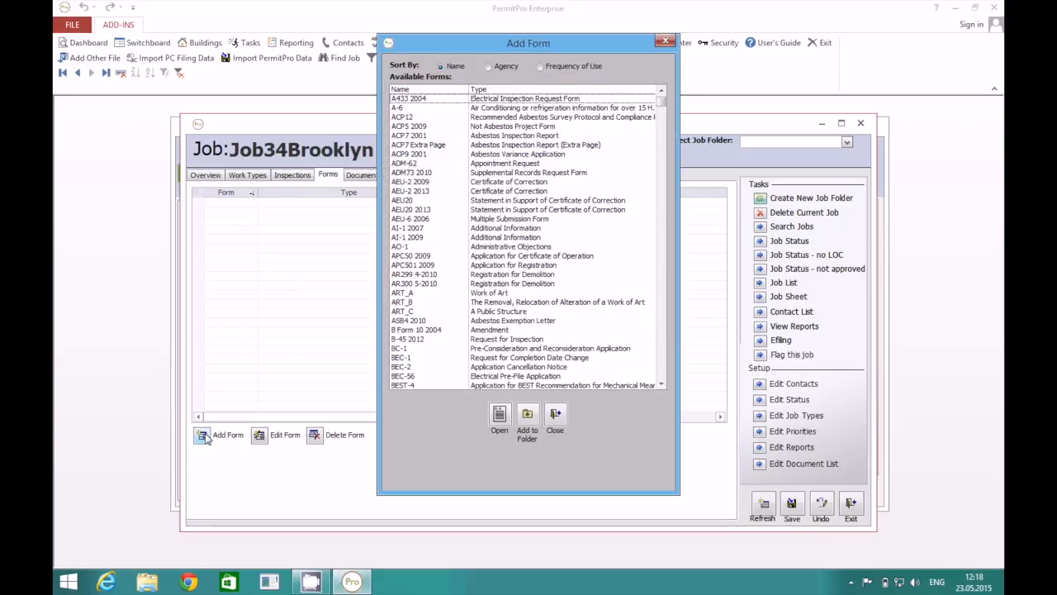
left_click(662, 361)
left_click(662, 363)
left_click(662, 364)
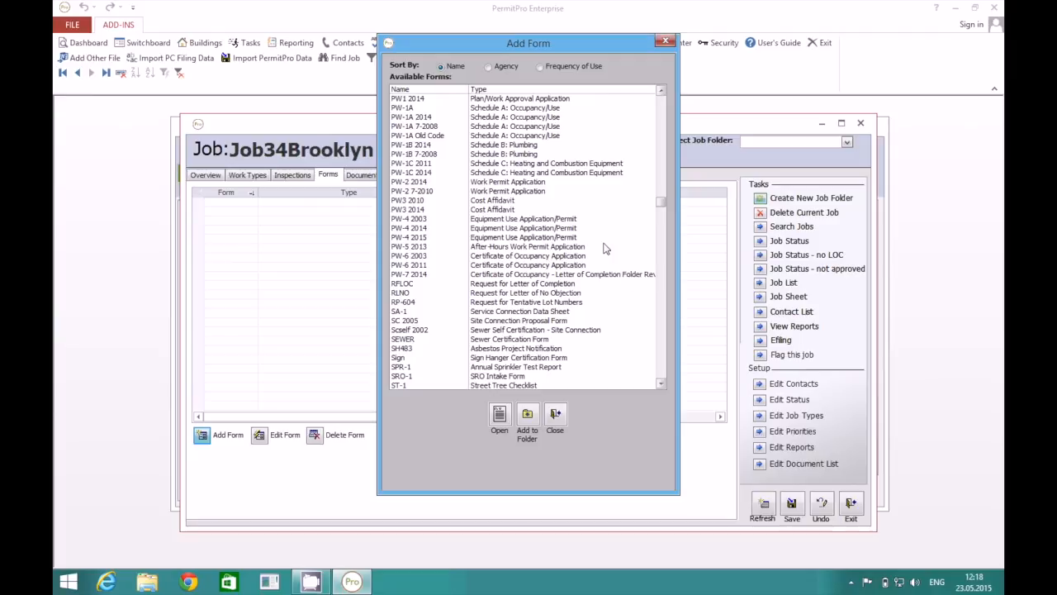
left_click(530, 100)
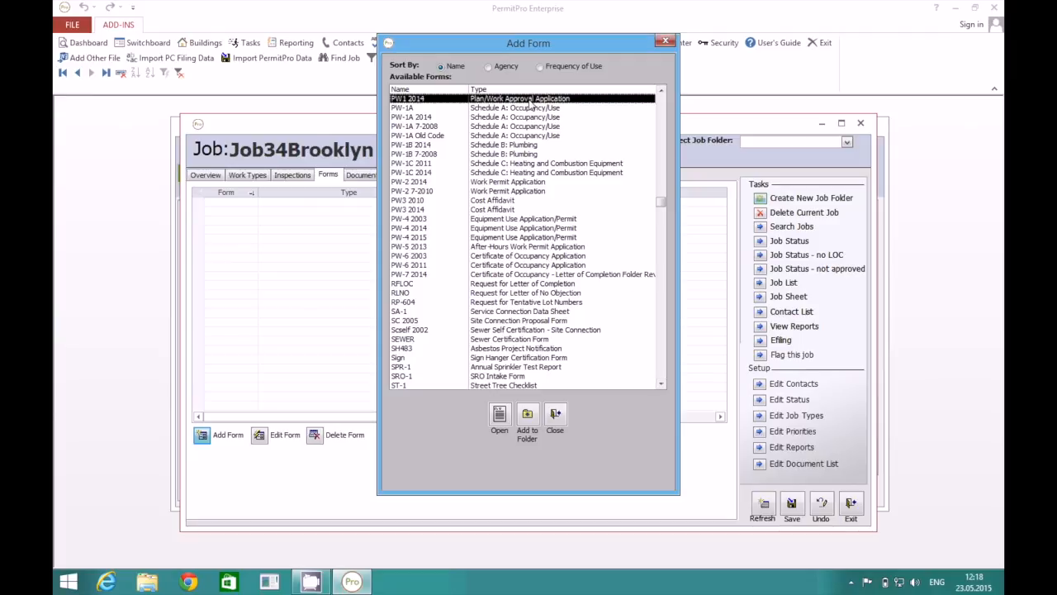
left_click(499, 415)
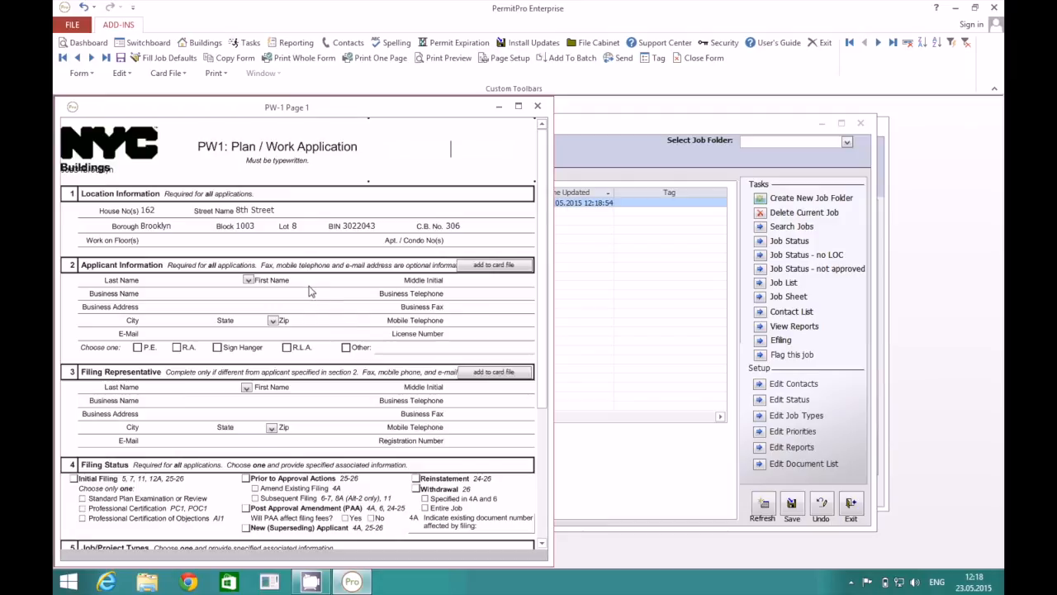
Fill the PW-1 applicant and filing representative from saved contacts, then close the form.
left_click(253, 281)
left_click(242, 337)
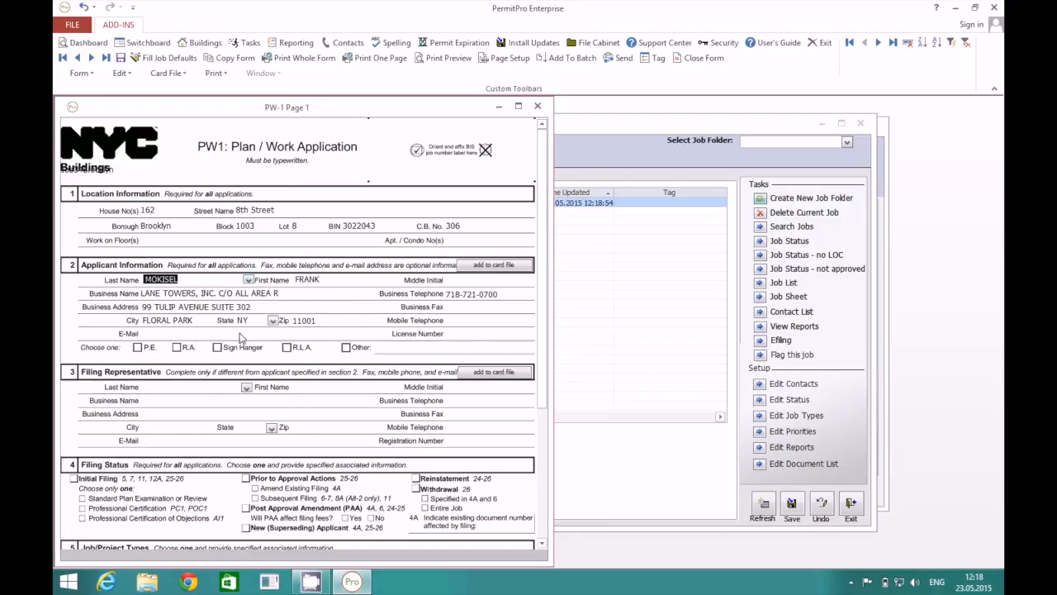
left_click(241, 387)
left_click(239, 460)
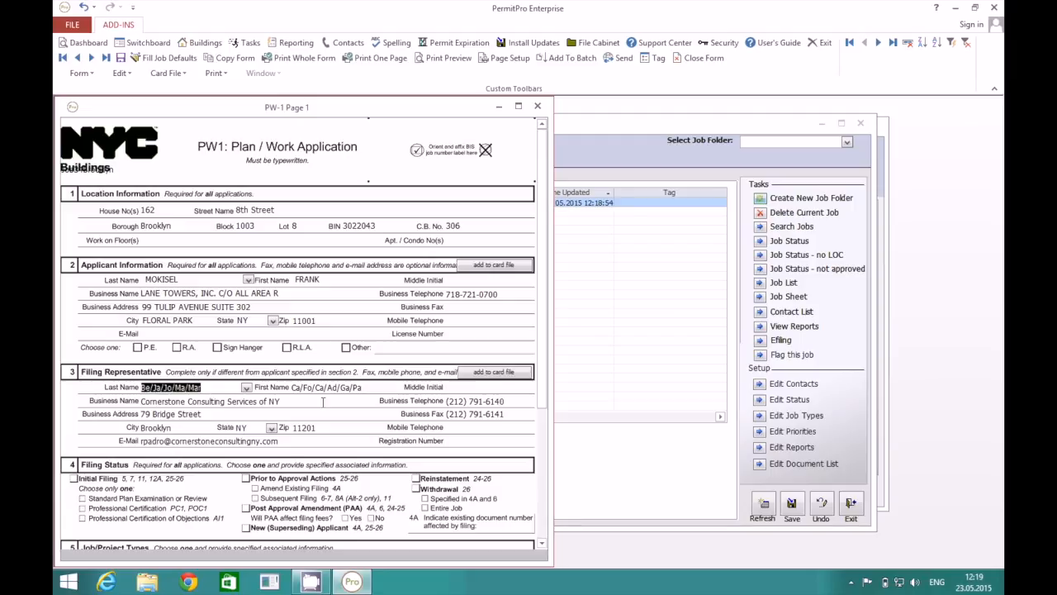
left_click(537, 106)
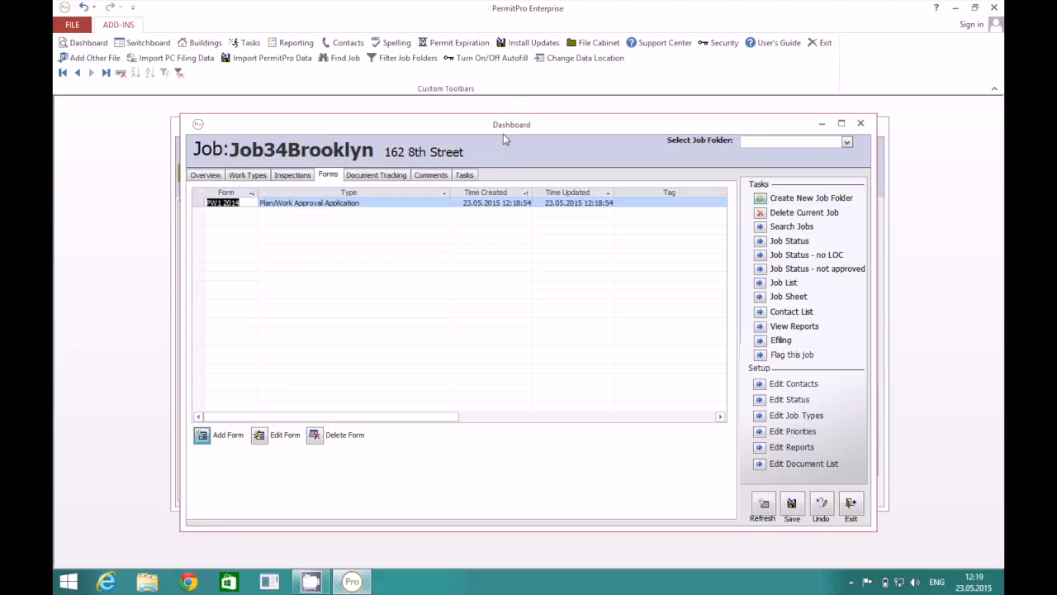
Show the Work Types tab and step back from job folder ZIRCON060214 to job JLCON060509.
left_click_drag(504, 126, 473, 124)
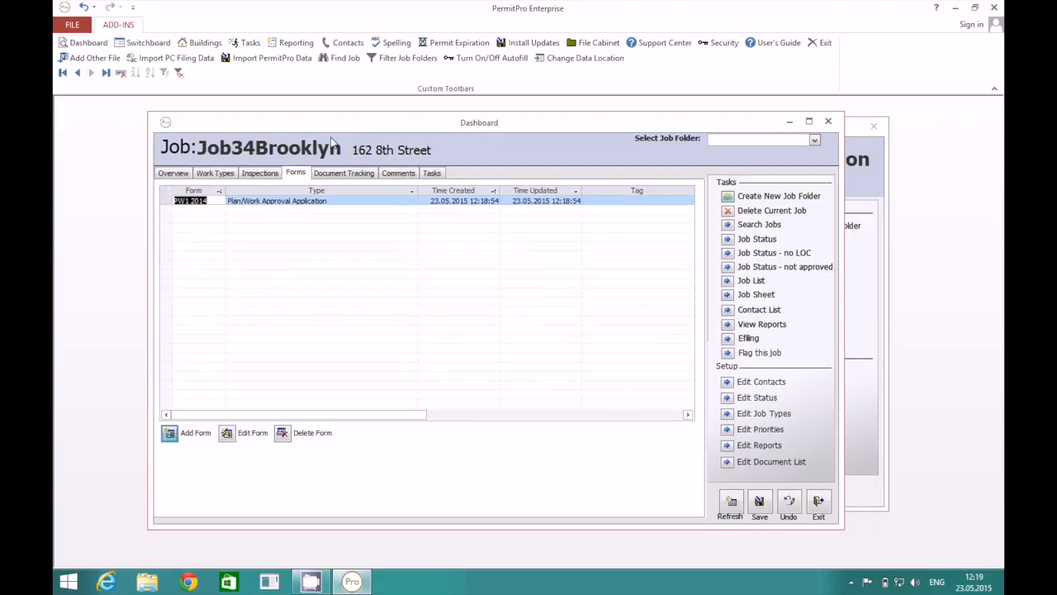
left_click(219, 175)
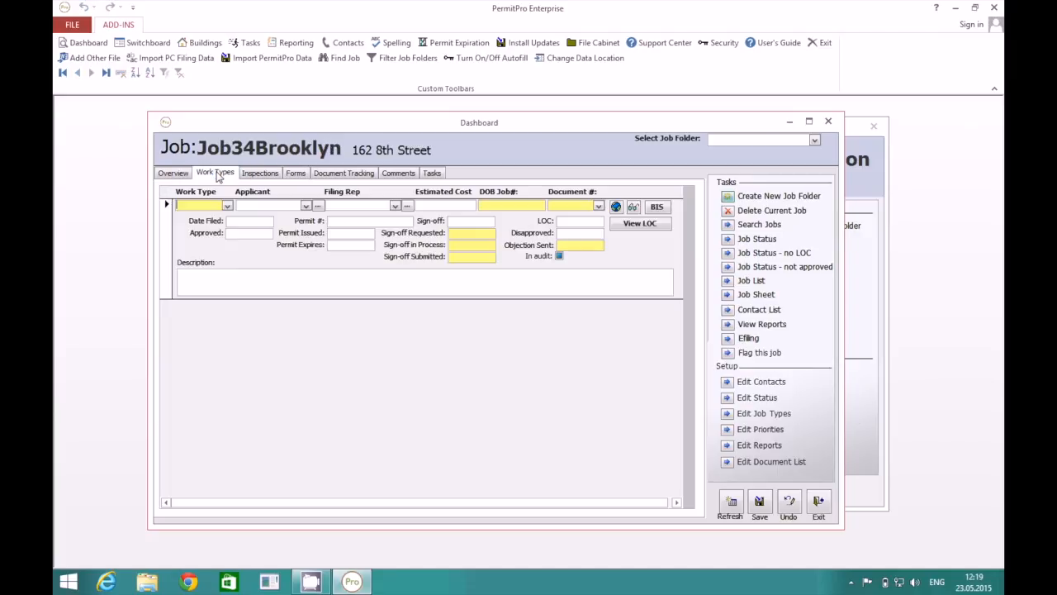
left_click(815, 139)
left_click(806, 166)
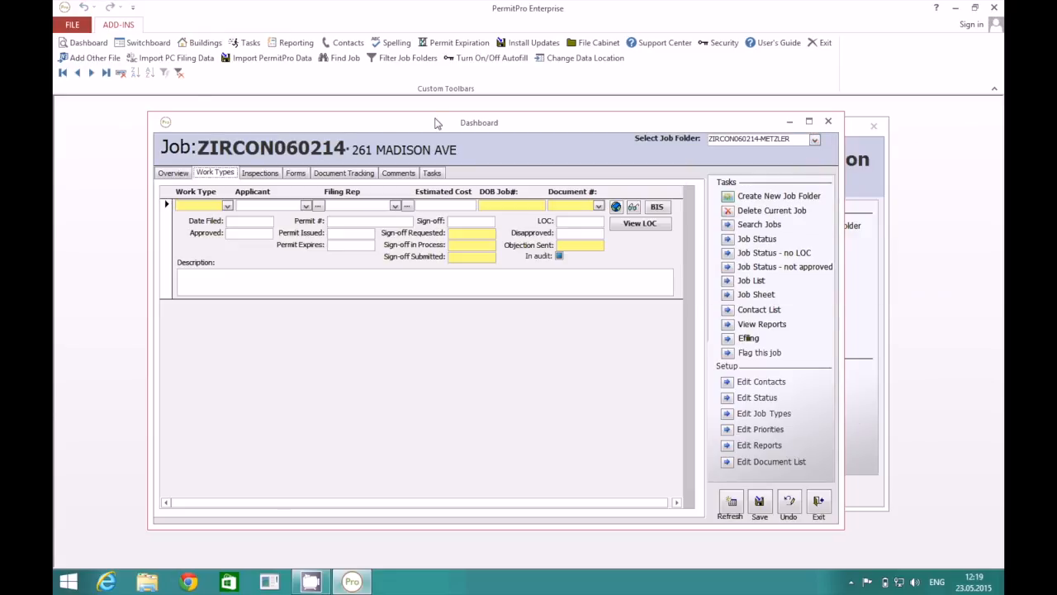
left_click(79, 74)
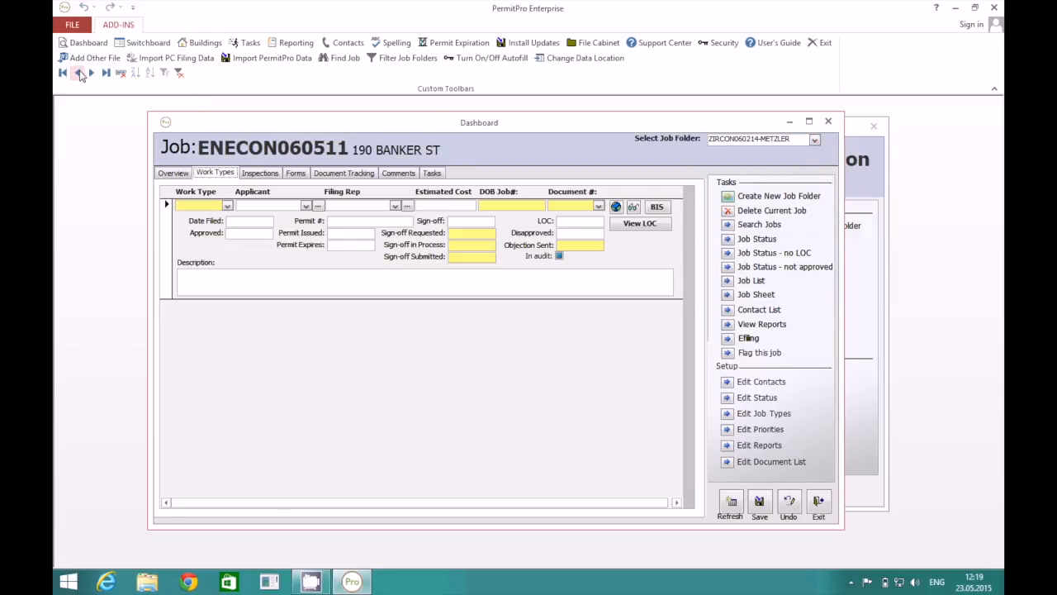
left_click(78, 74)
left_click(78, 73)
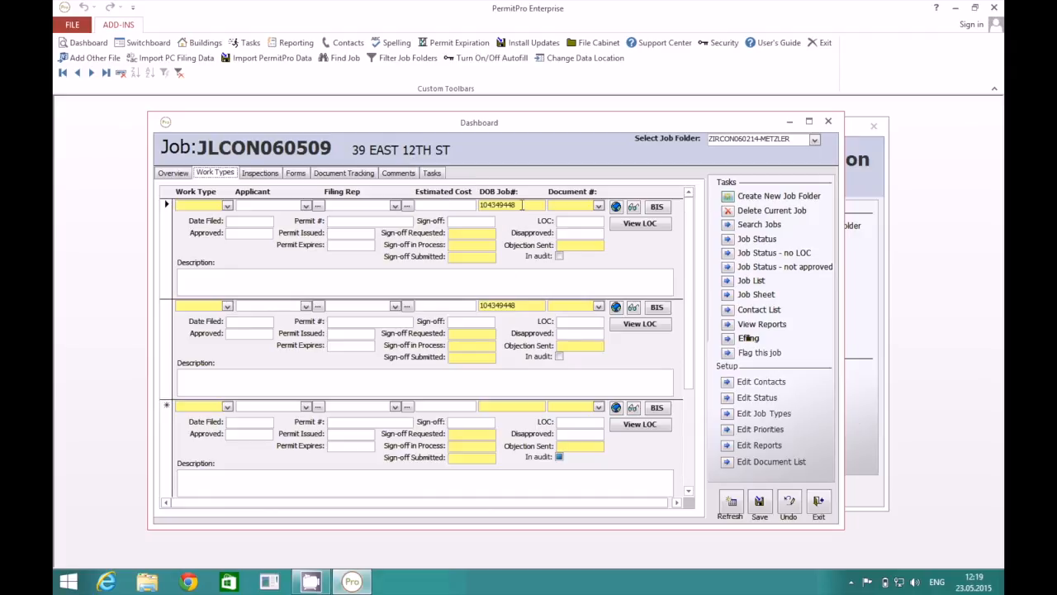
Number the two work types 01 and 02, fetch their DOB permit data, and view the Overview.
left_click(599, 206)
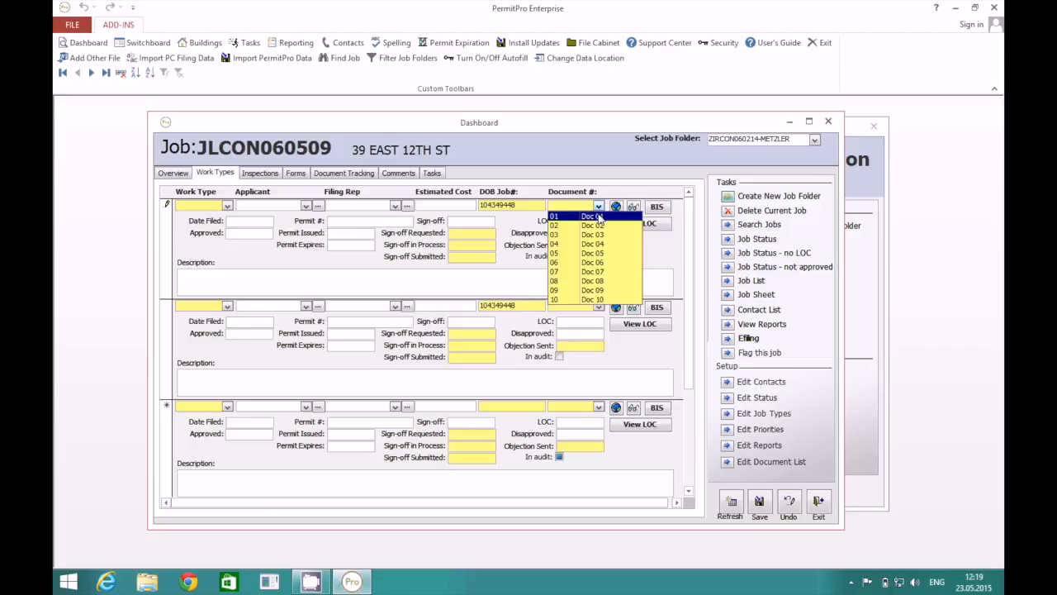
left_click(601, 218)
left_click(599, 306)
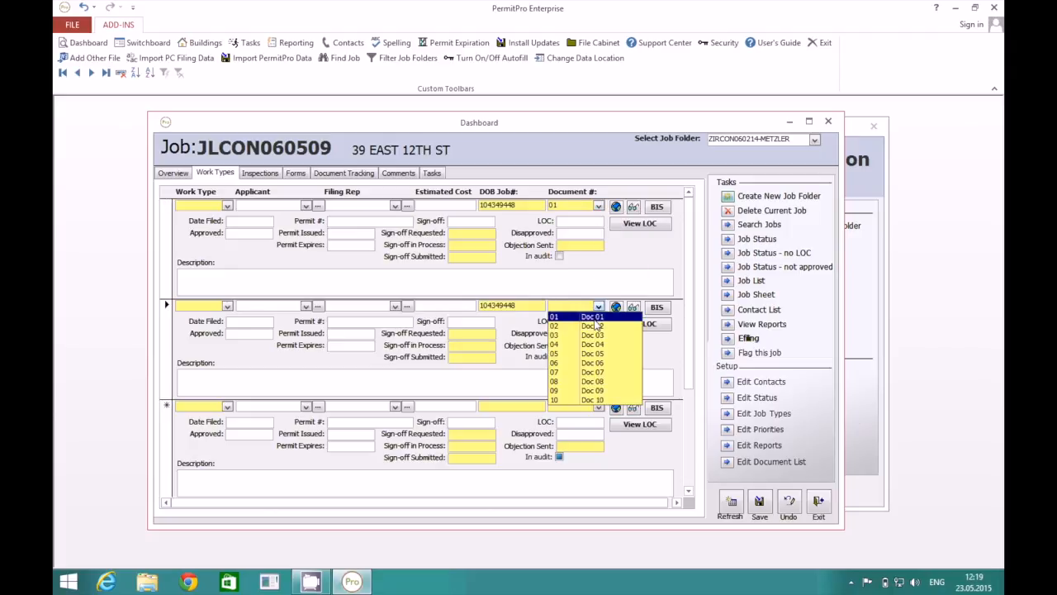
left_click(593, 326)
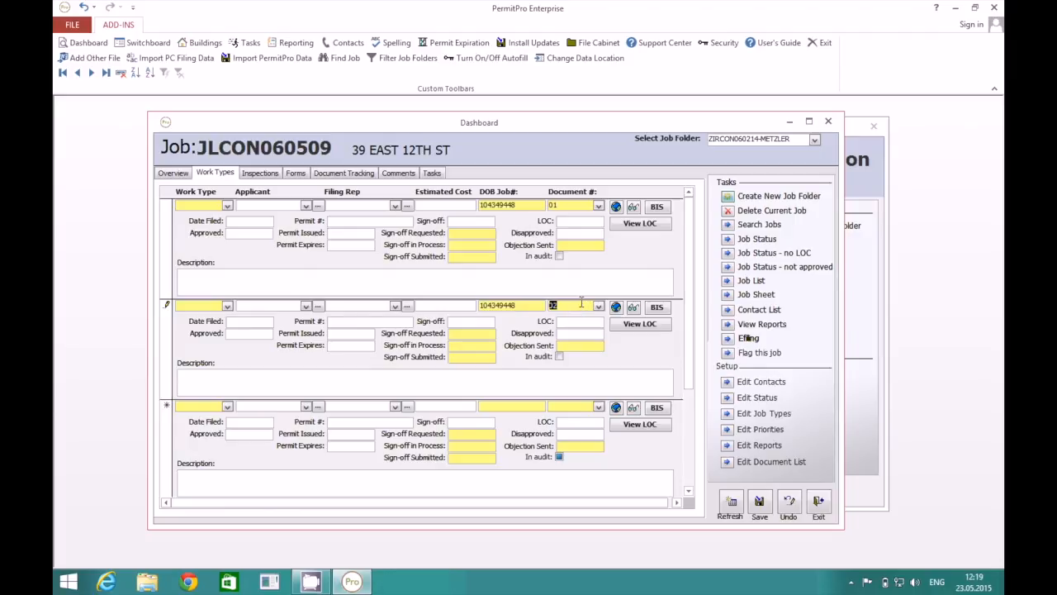
left_click(616, 207)
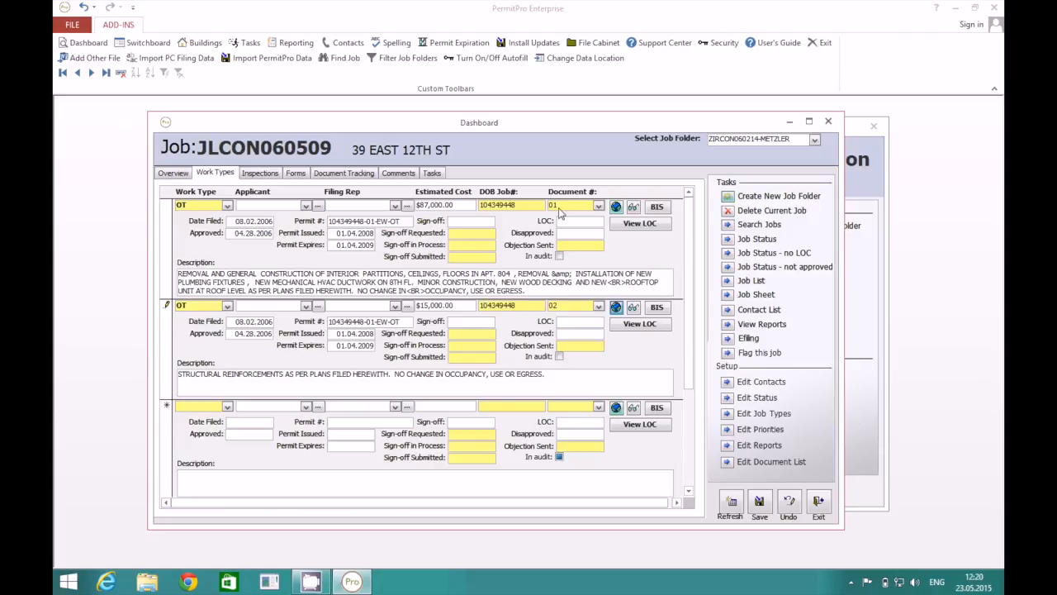
left_click(174, 172)
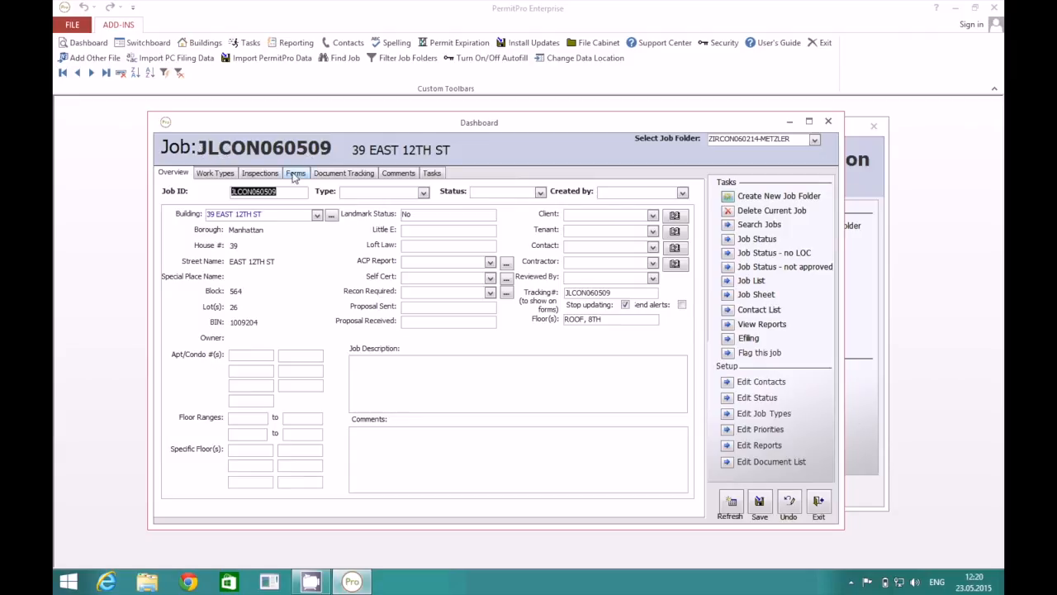
Switch between JLCON060509's Work Types and Overview tabs, ending on Work Types.
left_click(225, 174)
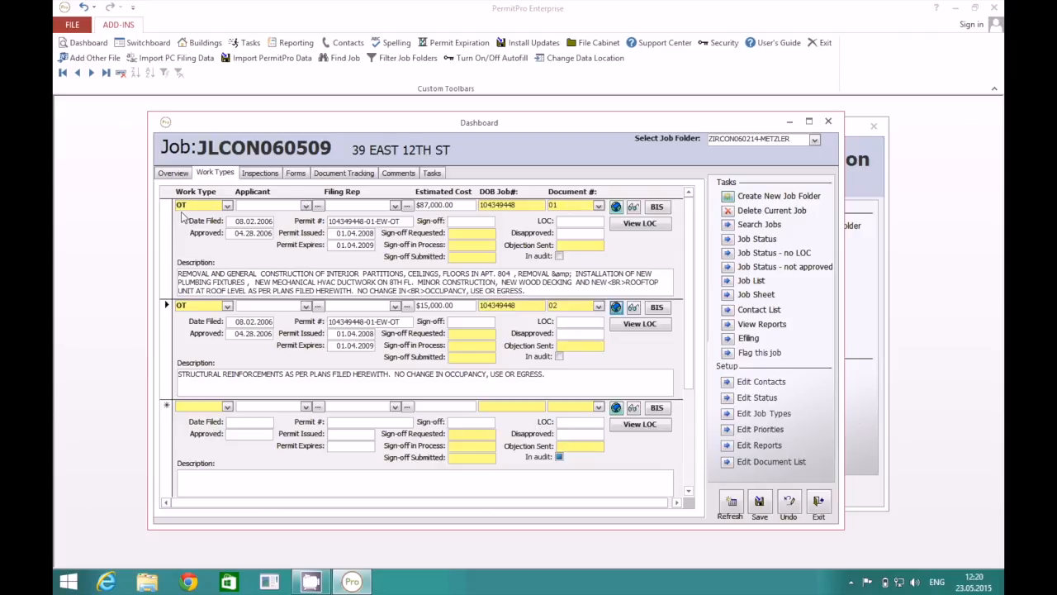
left_click(182, 173)
left_click(210, 173)
Uncheck Stop updating on JLCON060509's Overview and run Turn On/Off Autofill to refresh job records.
left_click(176, 174)
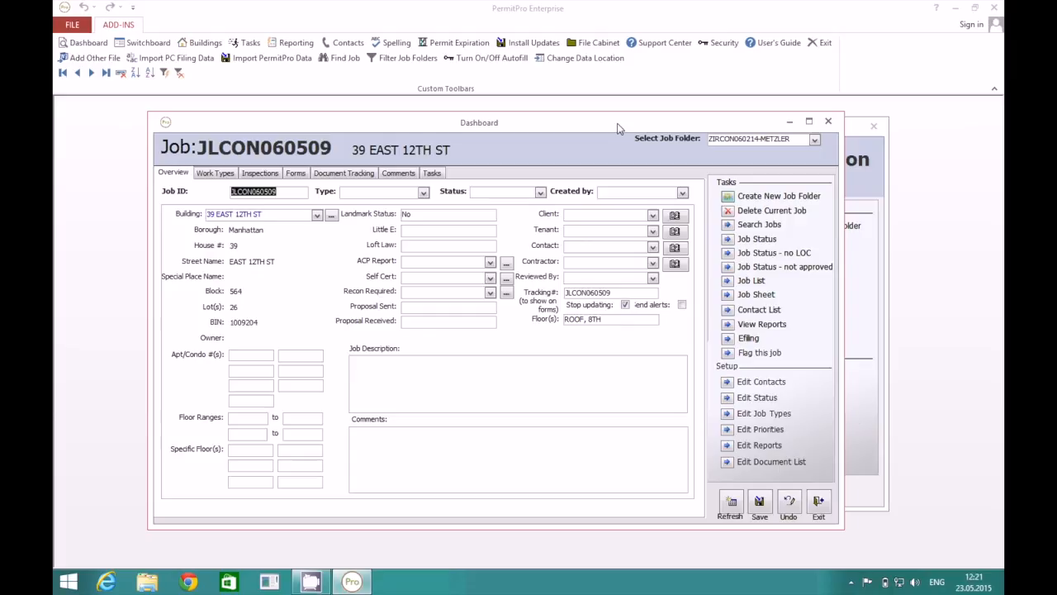
left_click_drag(621, 127, 629, 122)
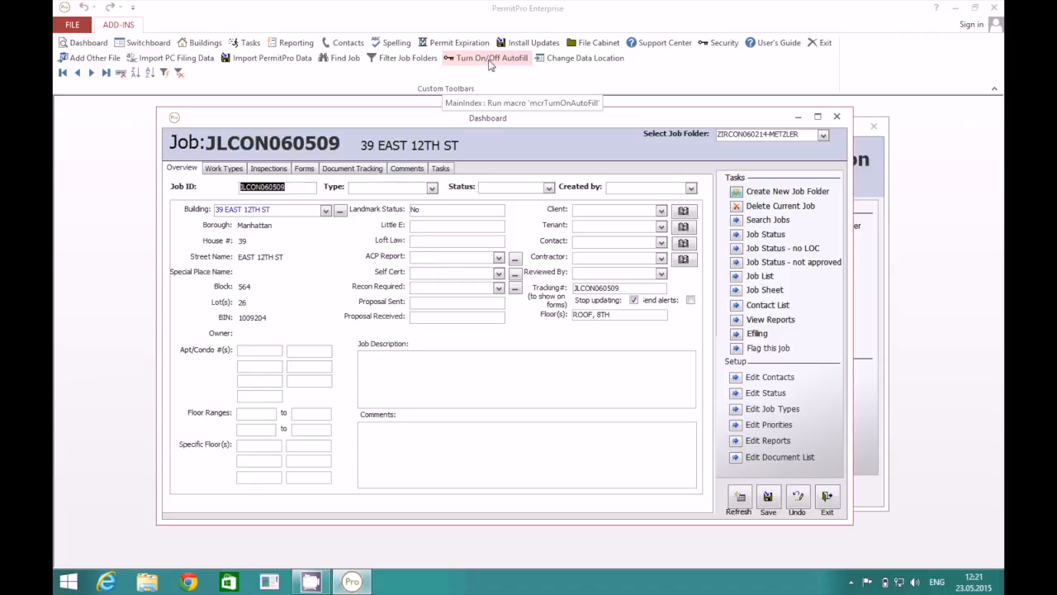
left_click(633, 300)
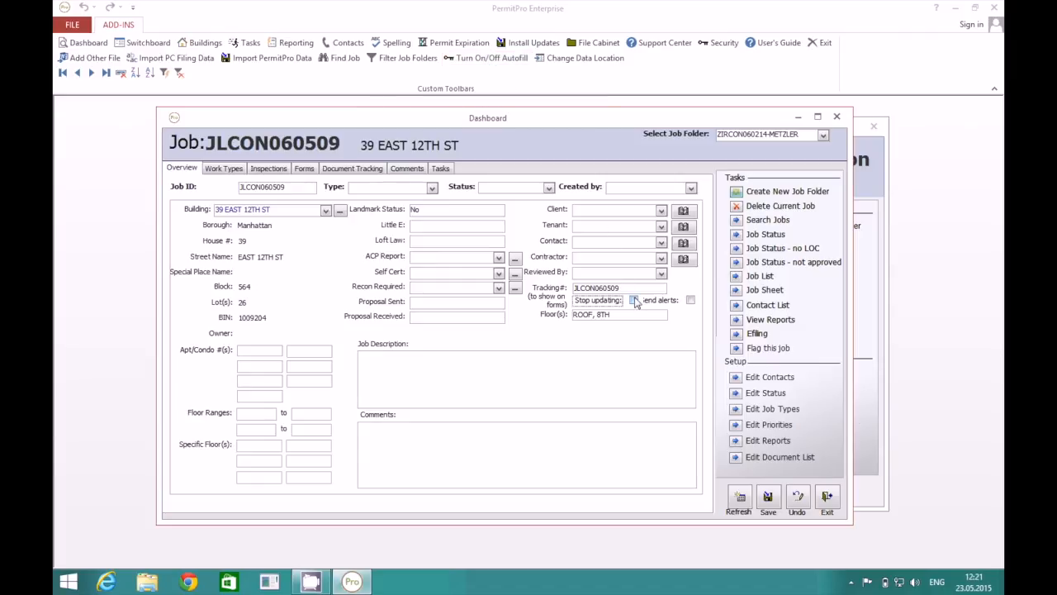
left_click(487, 59)
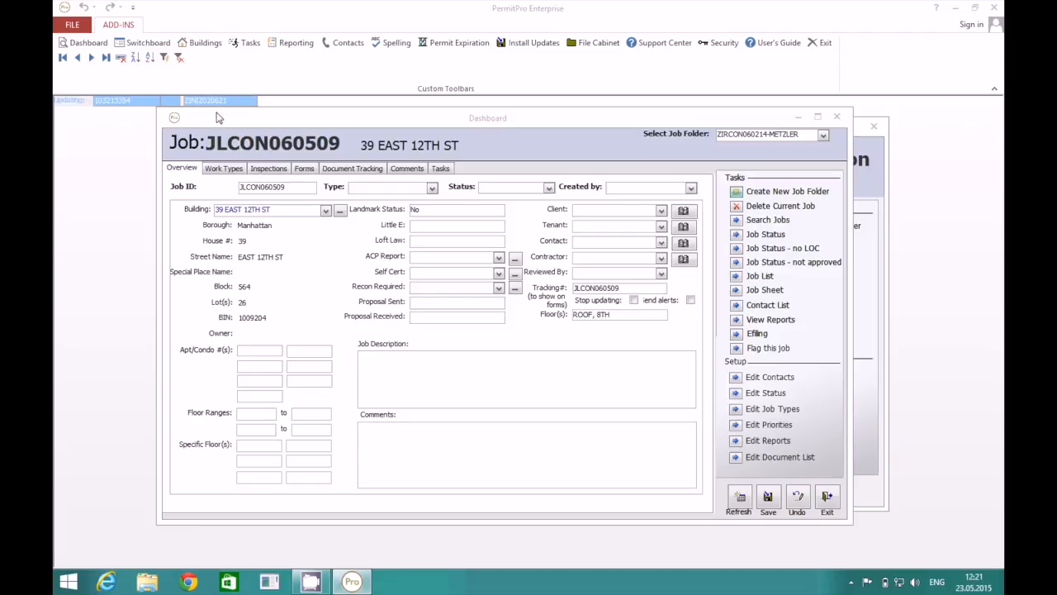
mouse_move(221, 120)
left_mouse_down()
mouse_move(239, 130)
mouse_move(211, 124)
left_mouse_up()
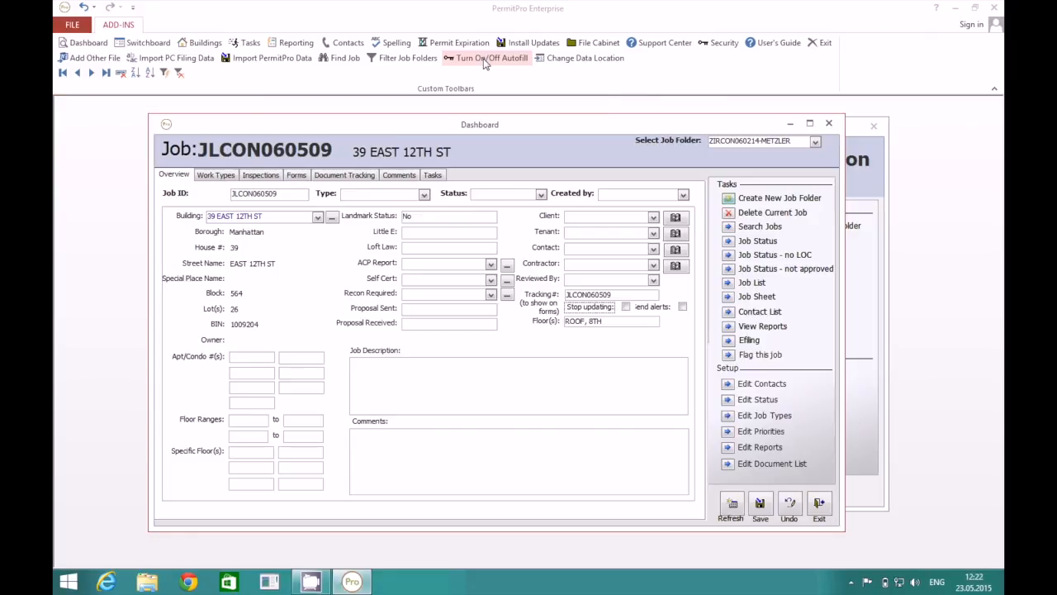
left_click(739, 143)
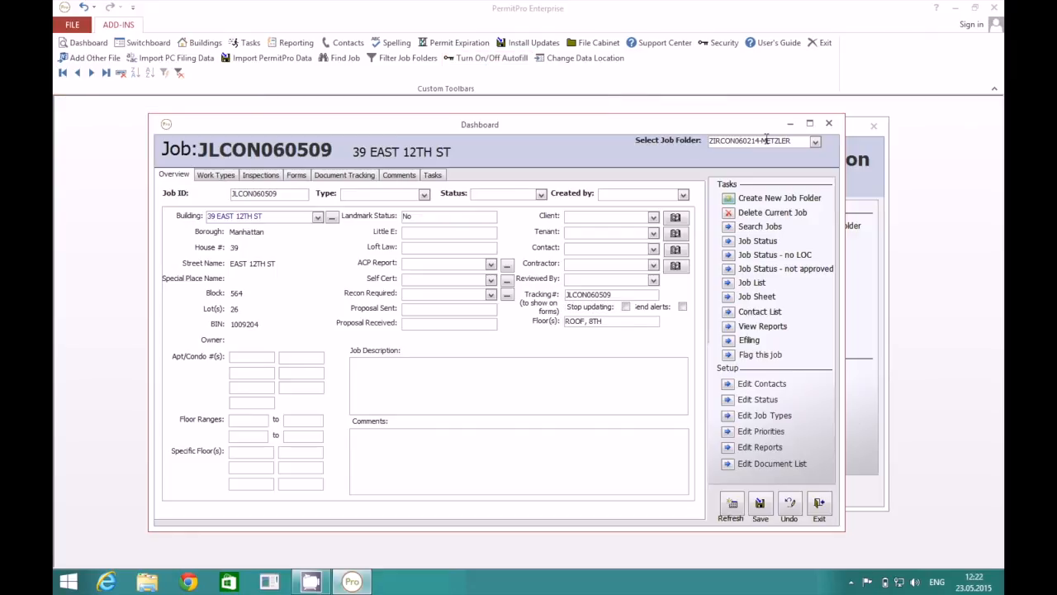
Load job folder ZINIZ020621 and look over its Work Types and Overview tabs.
left_click(815, 142)
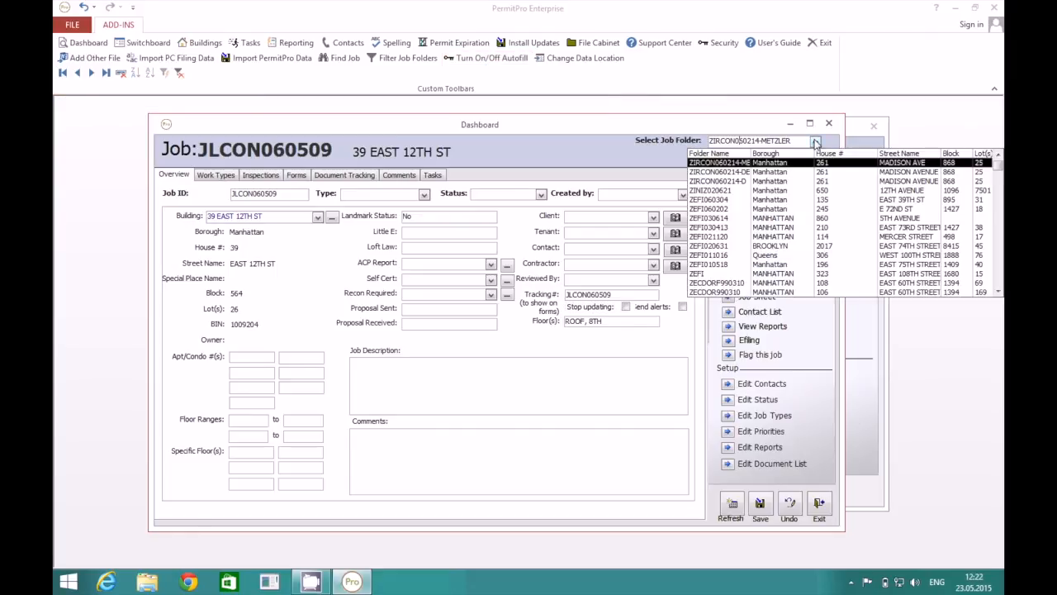
left_click(808, 191)
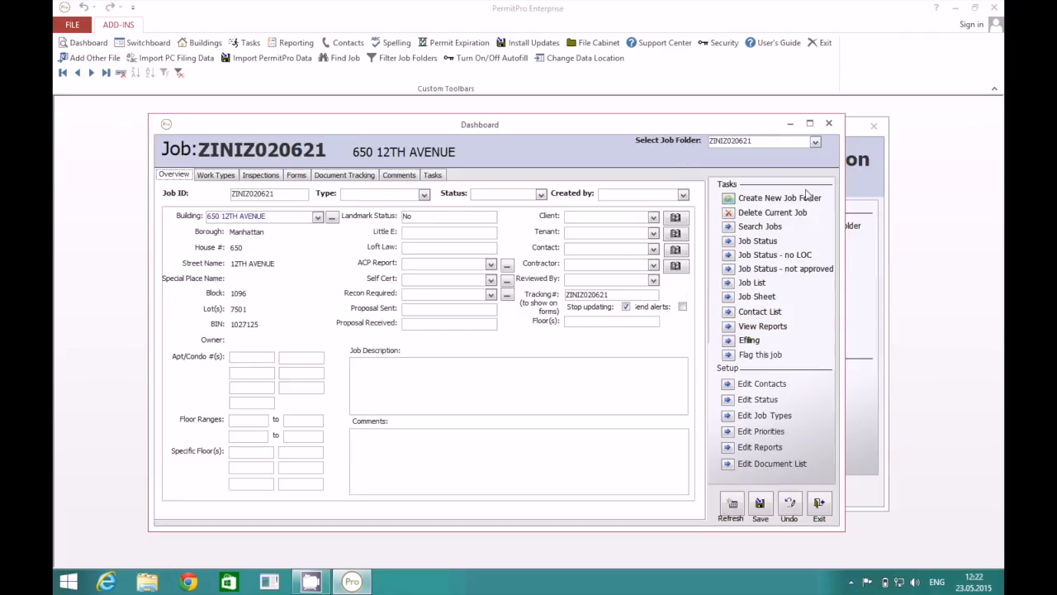
left_click(214, 176)
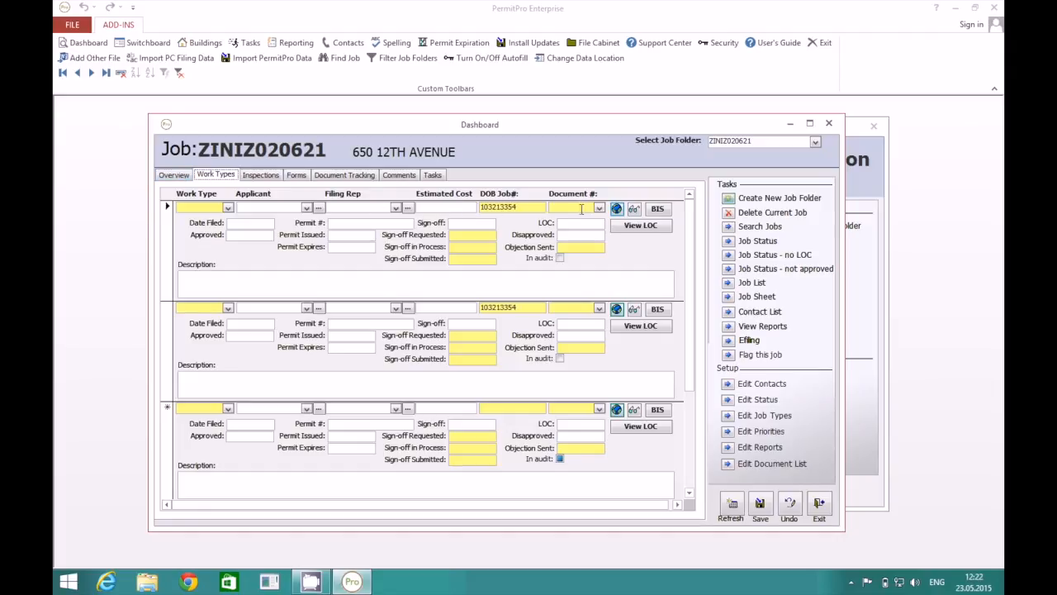
left_click(175, 175)
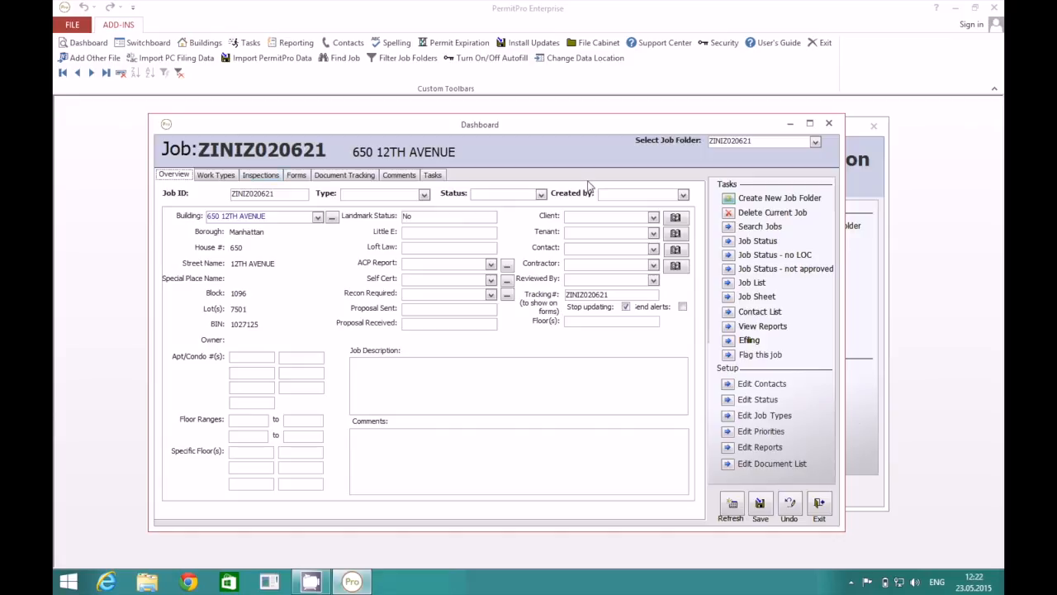
left_click(816, 142)
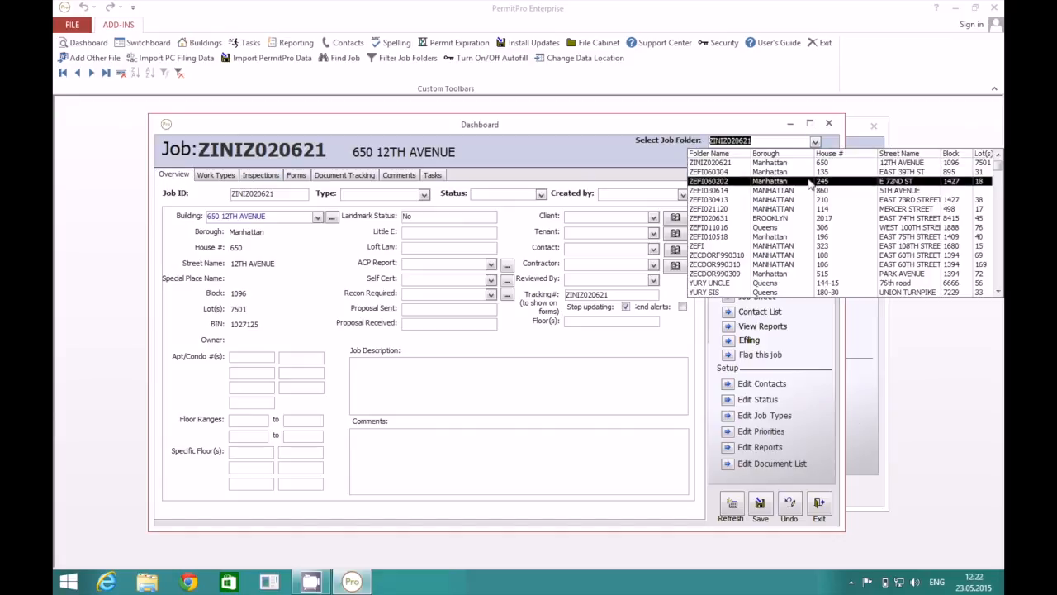
left_click(997, 157)
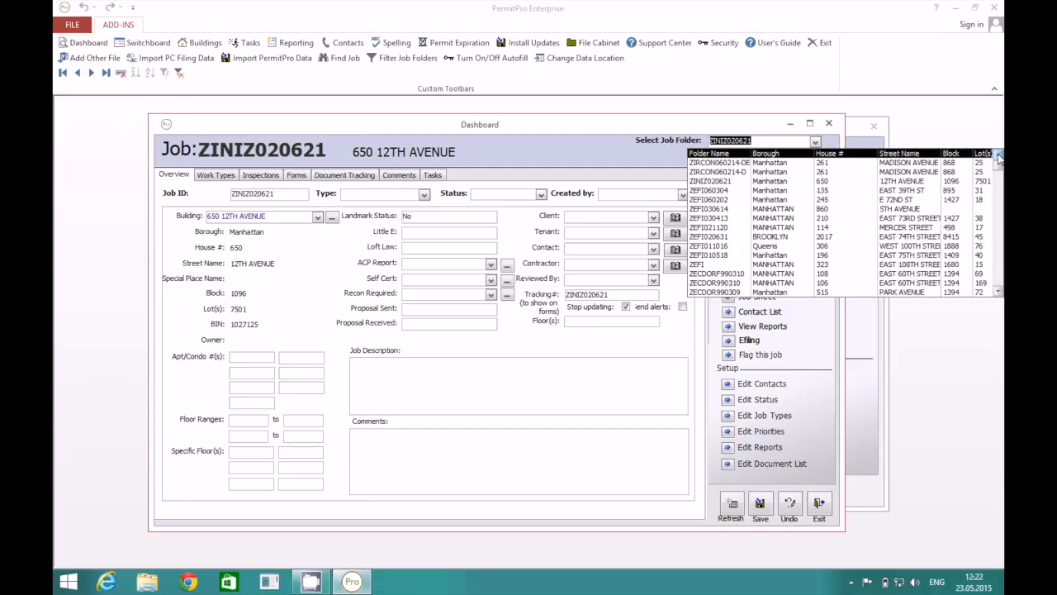
left_click(555, 157)
left_click(216, 174)
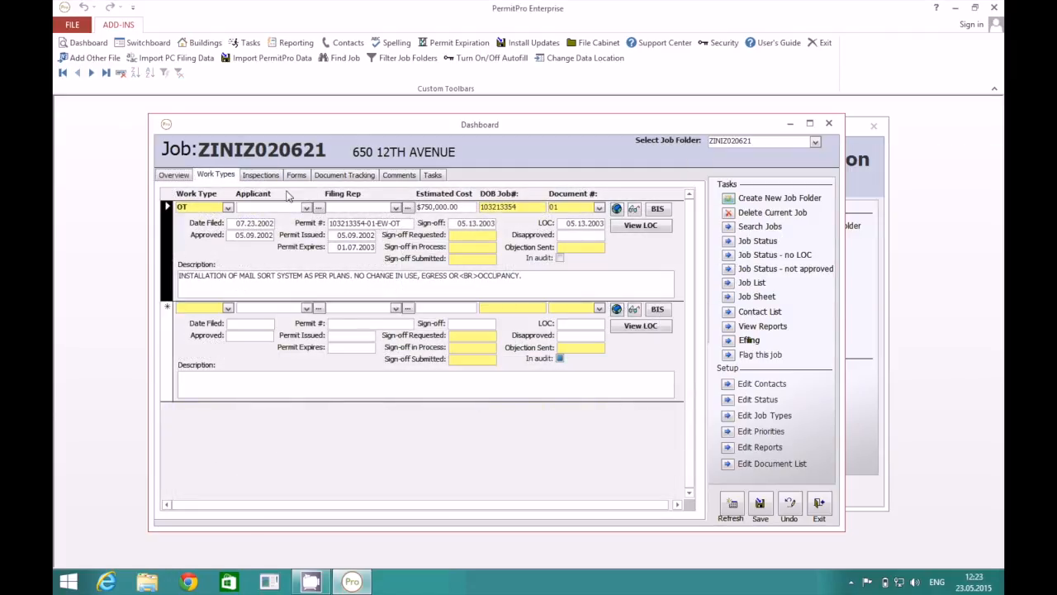
left_click(175, 175)
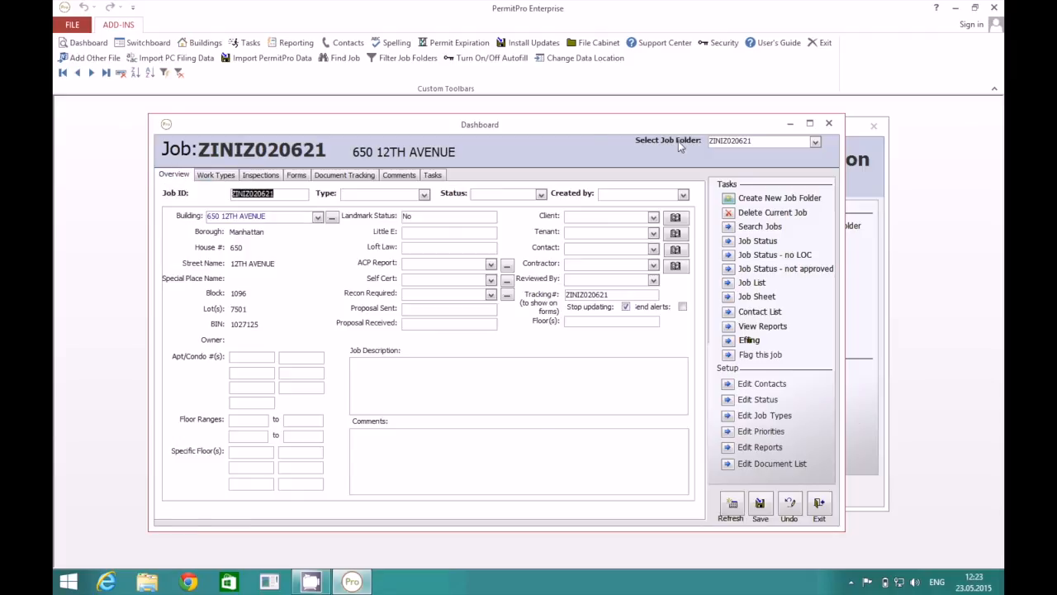
Reselect ZINIZ020621, review its work types and permits, and bring up the all-jobs Job Status list.
left_click(815, 142)
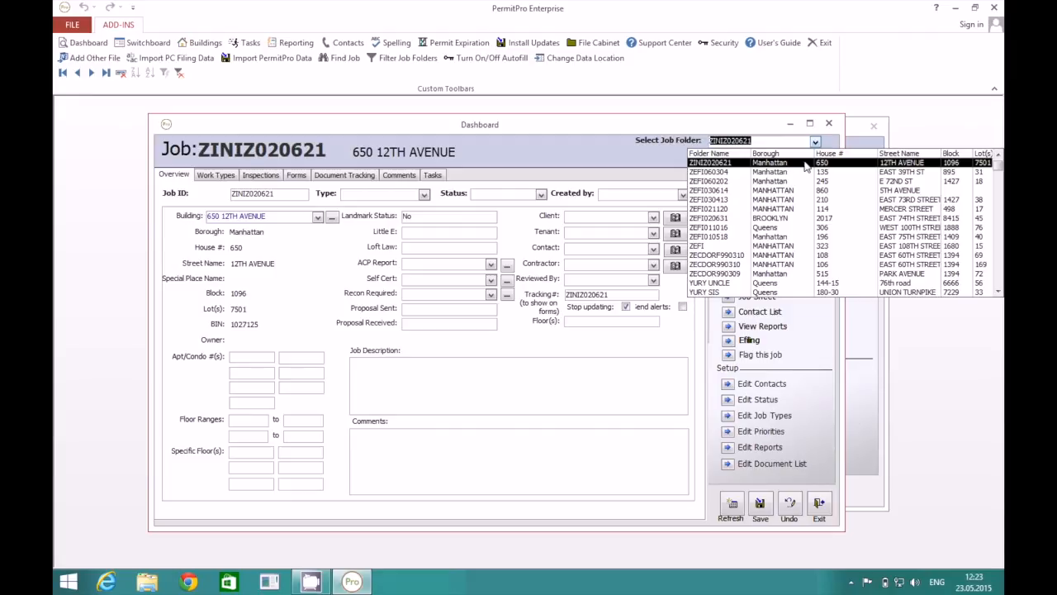
left_click(805, 167)
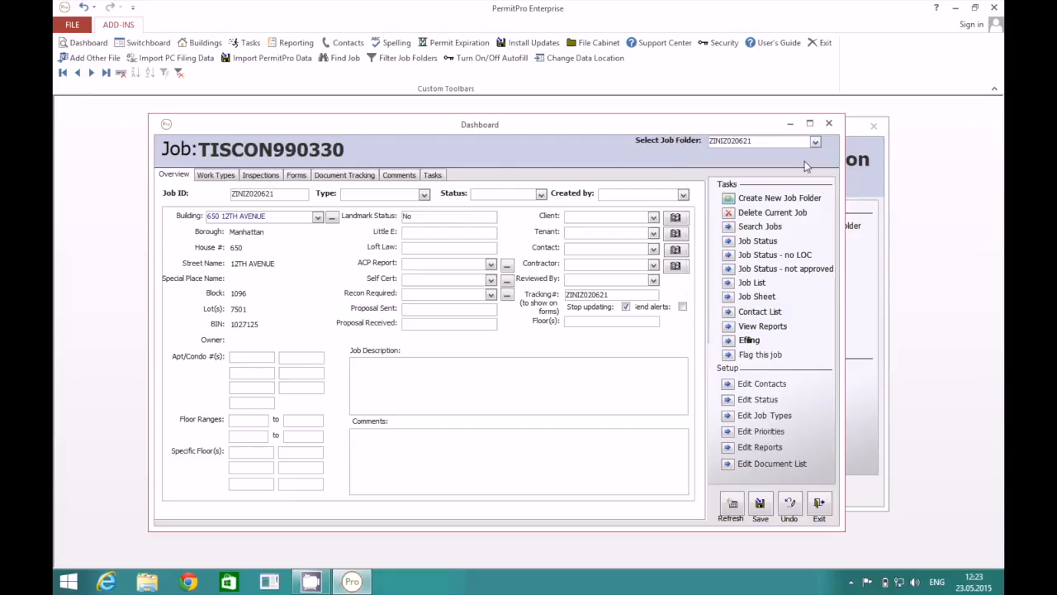
left_click(214, 177)
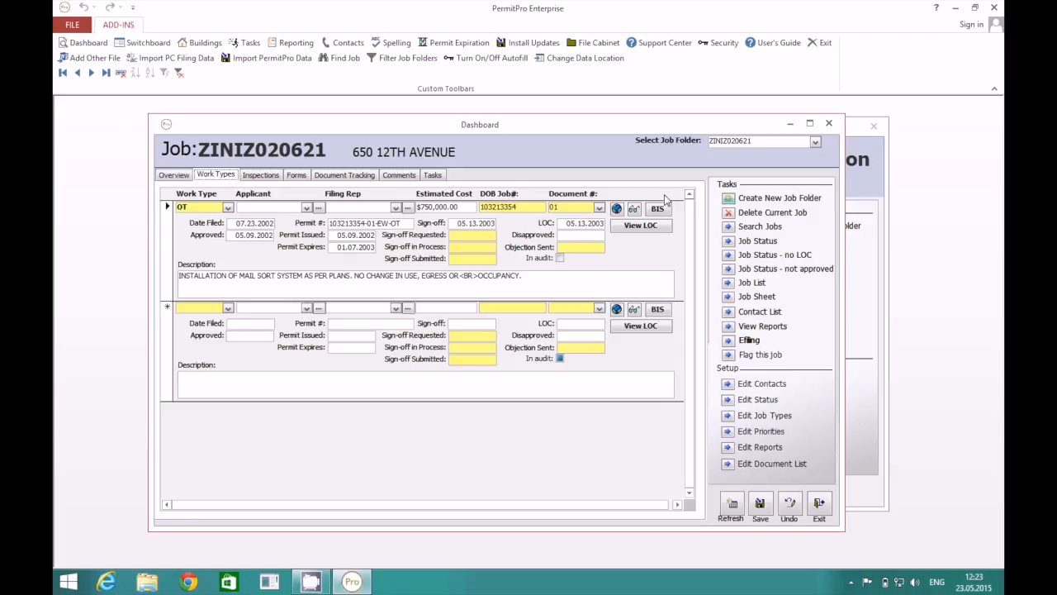
left_click(174, 176)
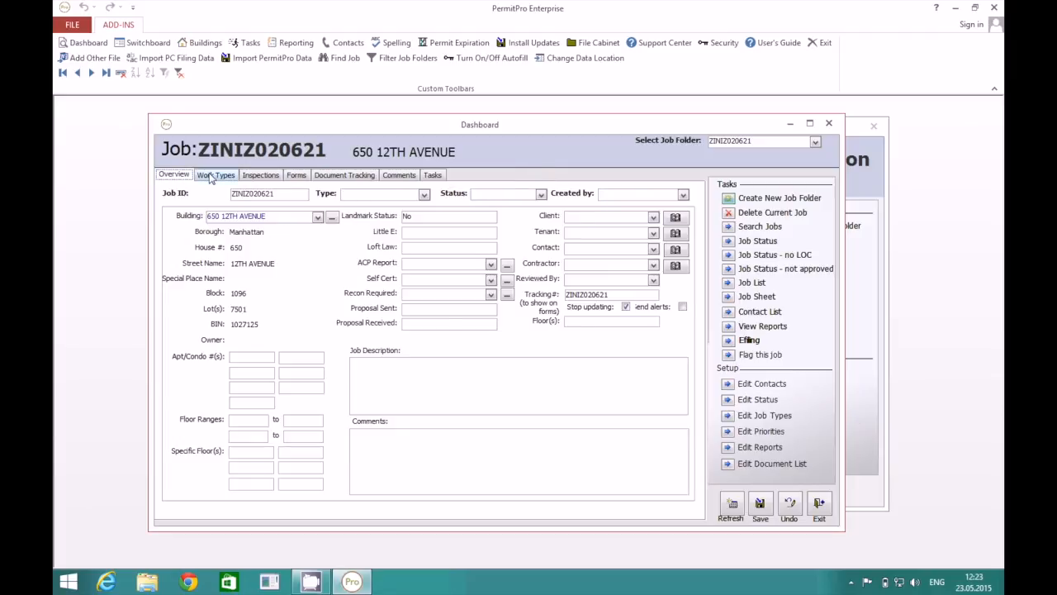
left_click(211, 176)
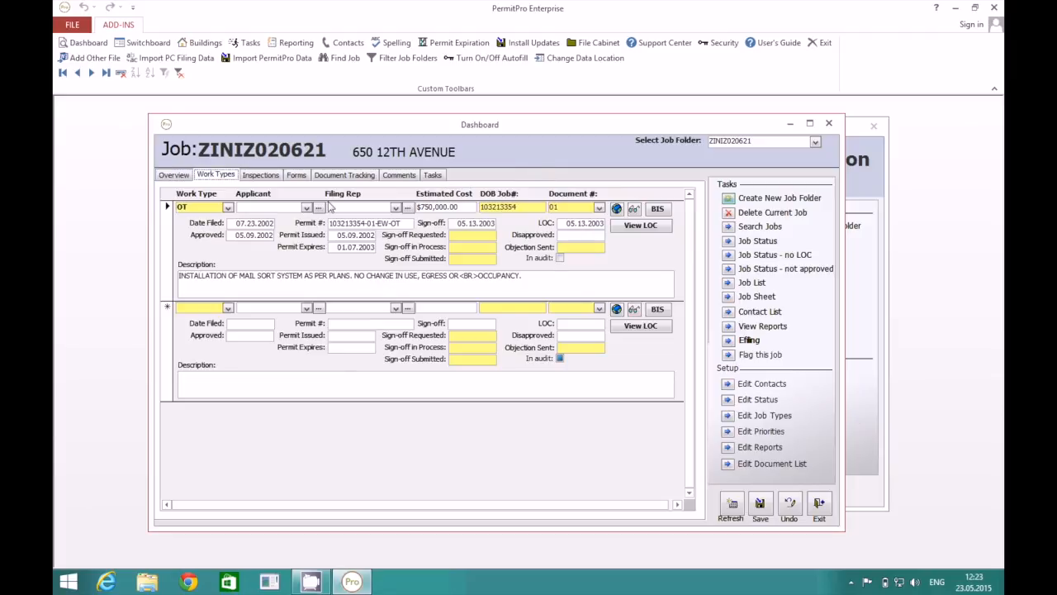
left_click(728, 241)
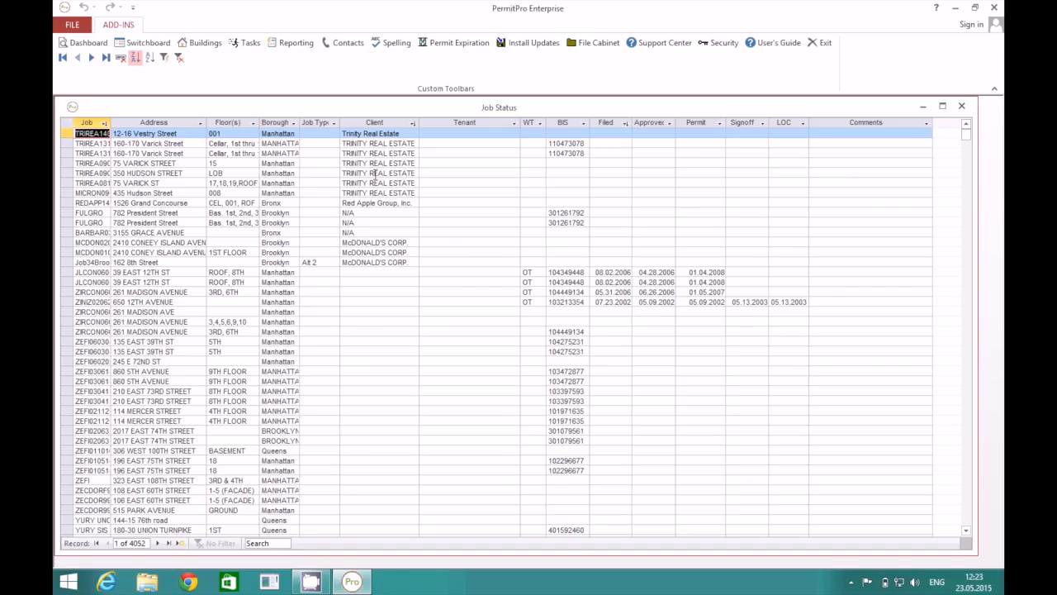
left_click_drag(107, 124, 258, 123)
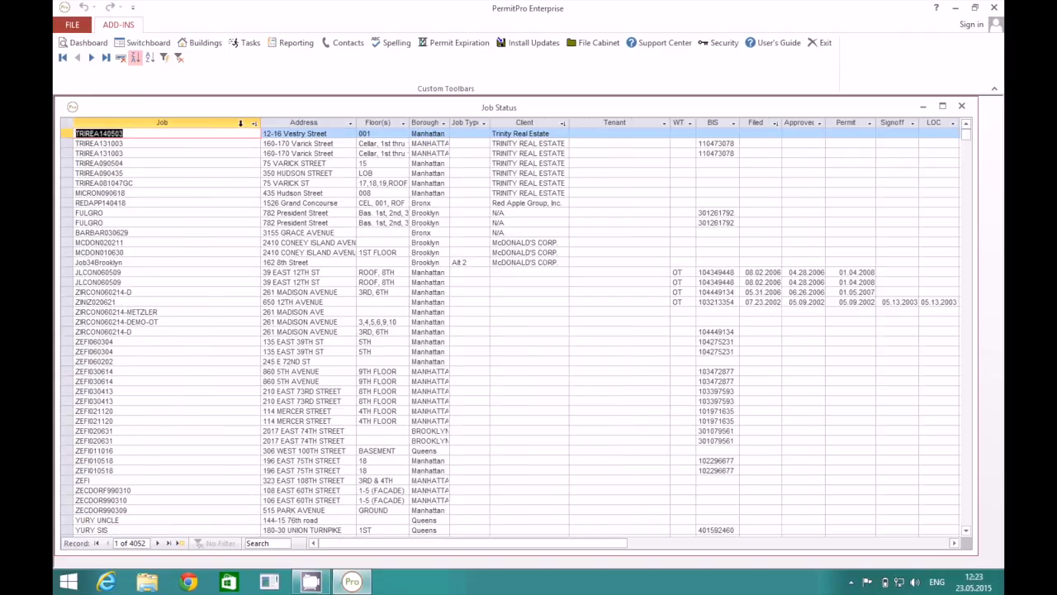
left_click(254, 123)
left_click(285, 137)
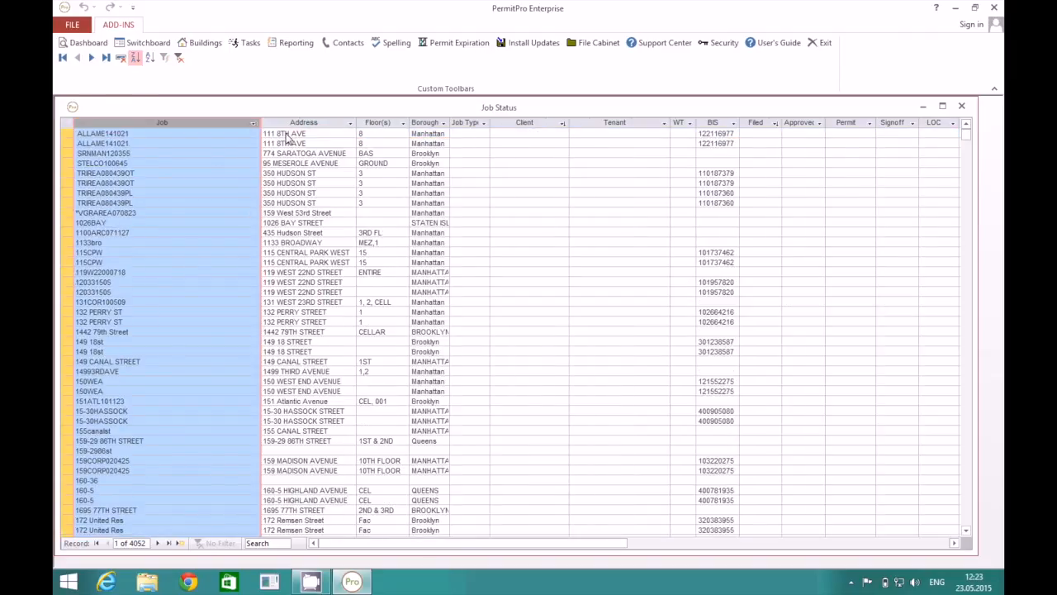
left_click(304, 122)
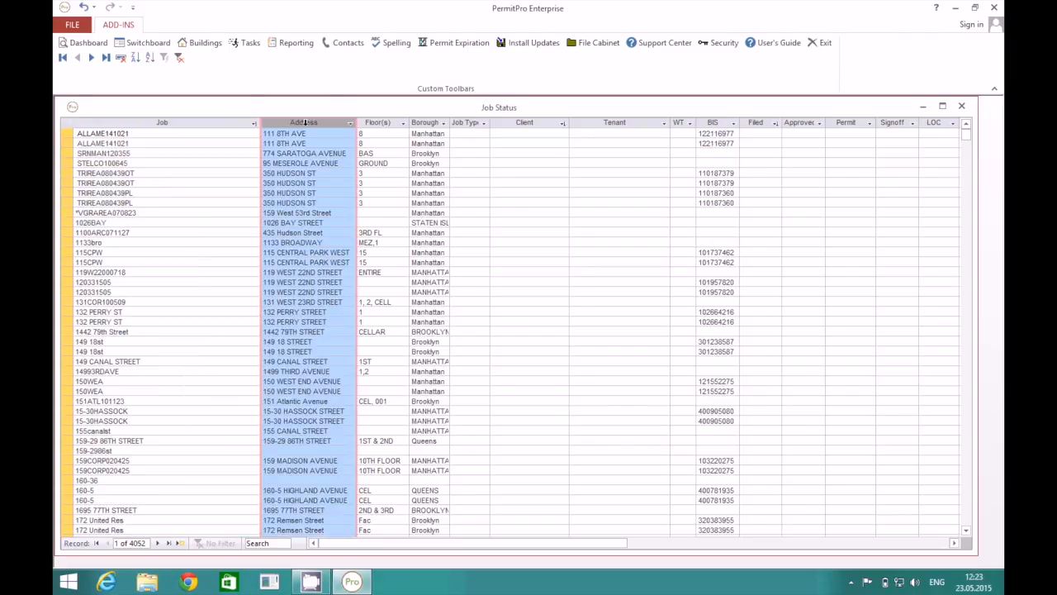
left_click(350, 123)
left_click(383, 137)
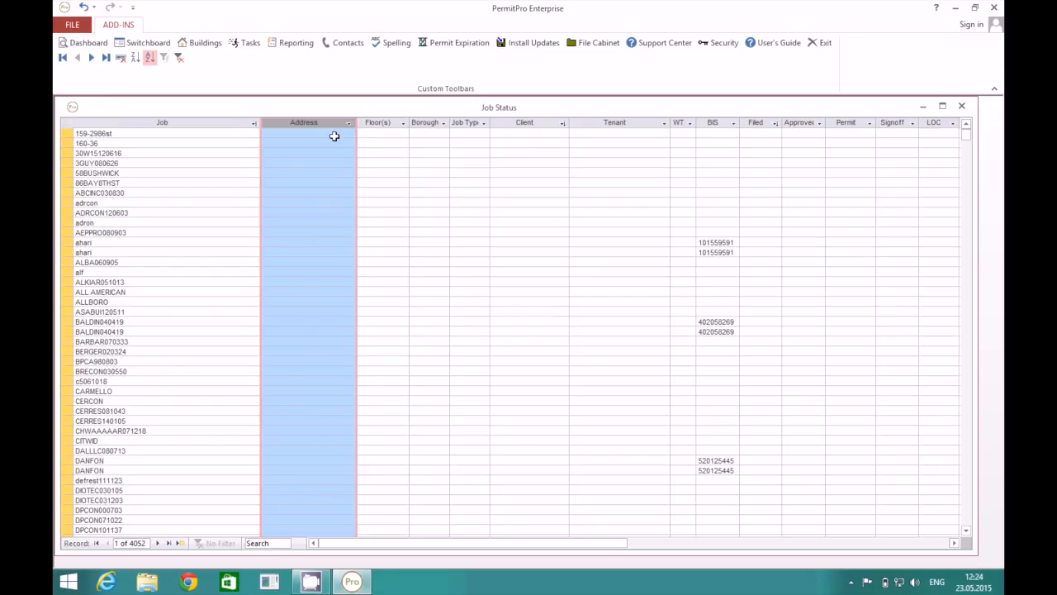
scroll(322, 200, "down", 20)
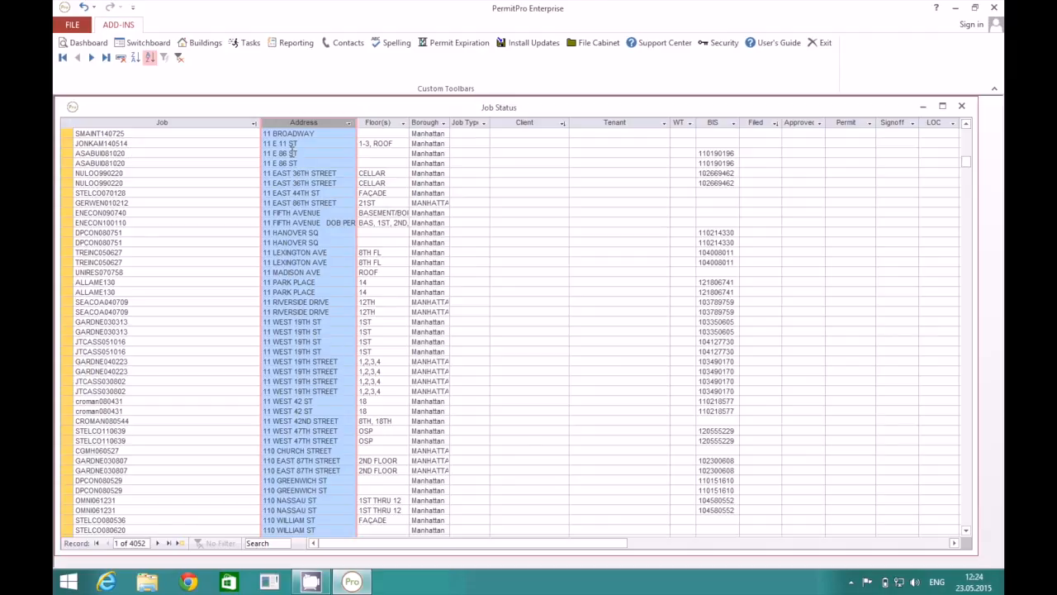
left_click_drag(304, 149, 252, 147)
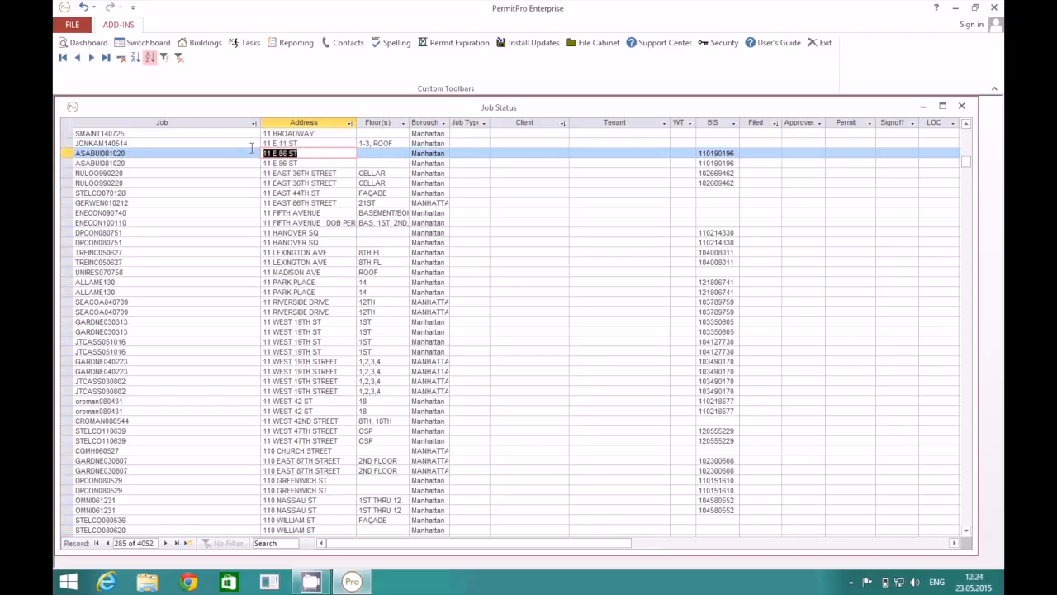
left_click(164, 58)
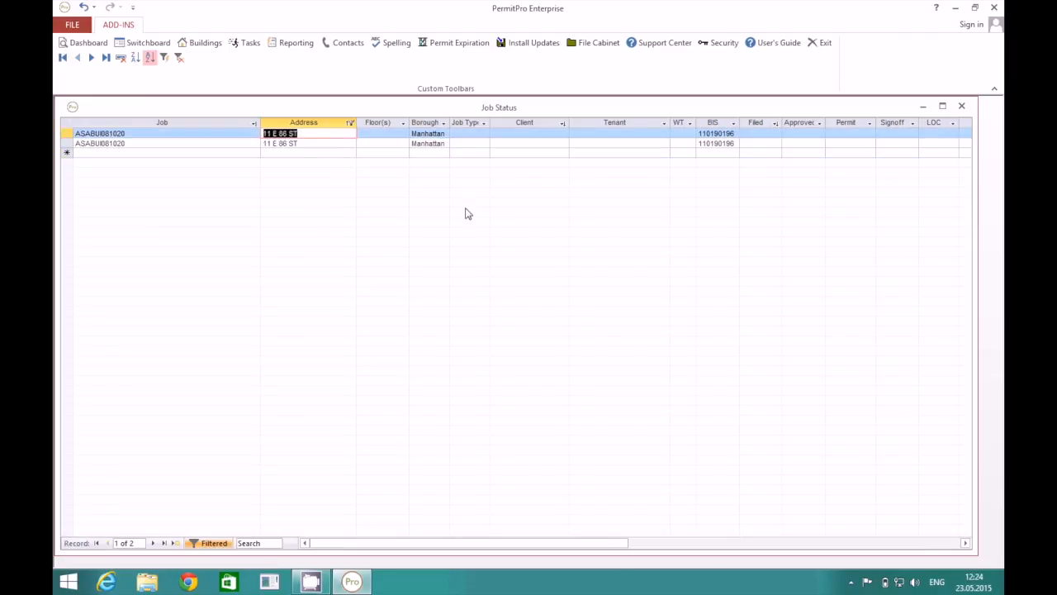
left_click(178, 58)
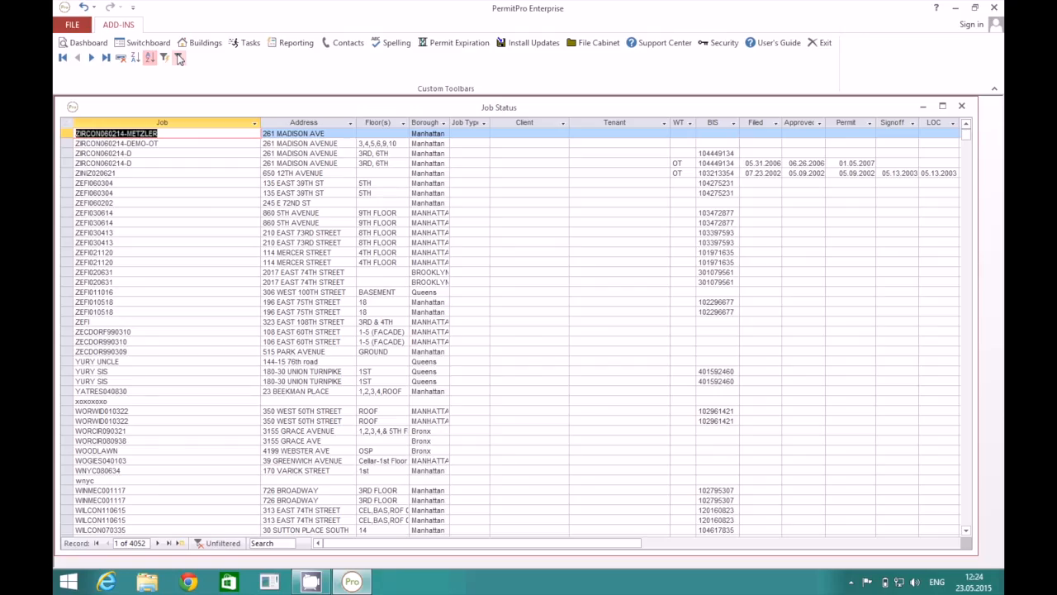
left_click(715, 153)
left_click(164, 58)
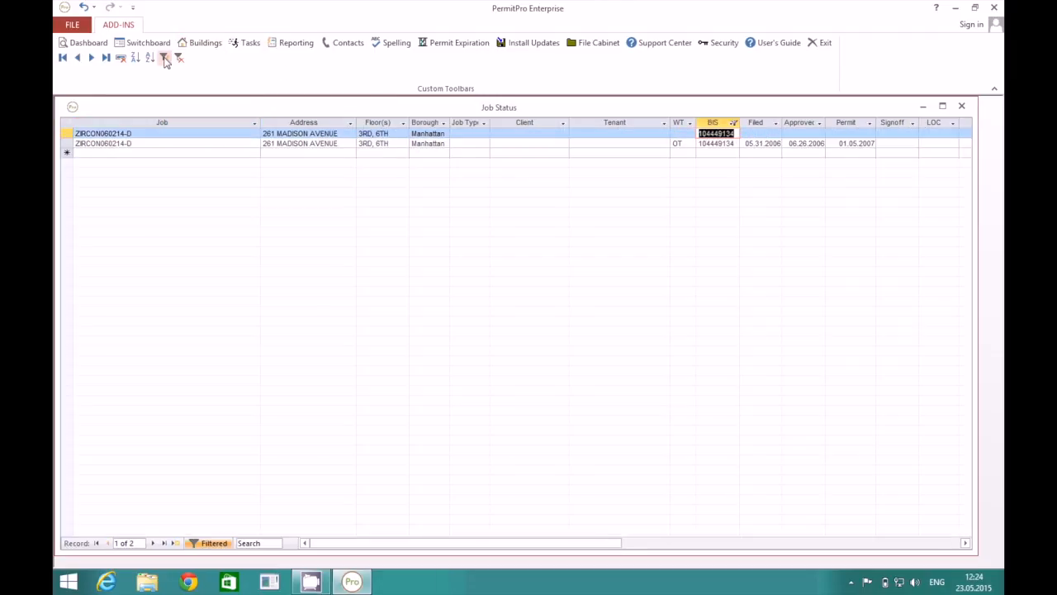
left_click(179, 58)
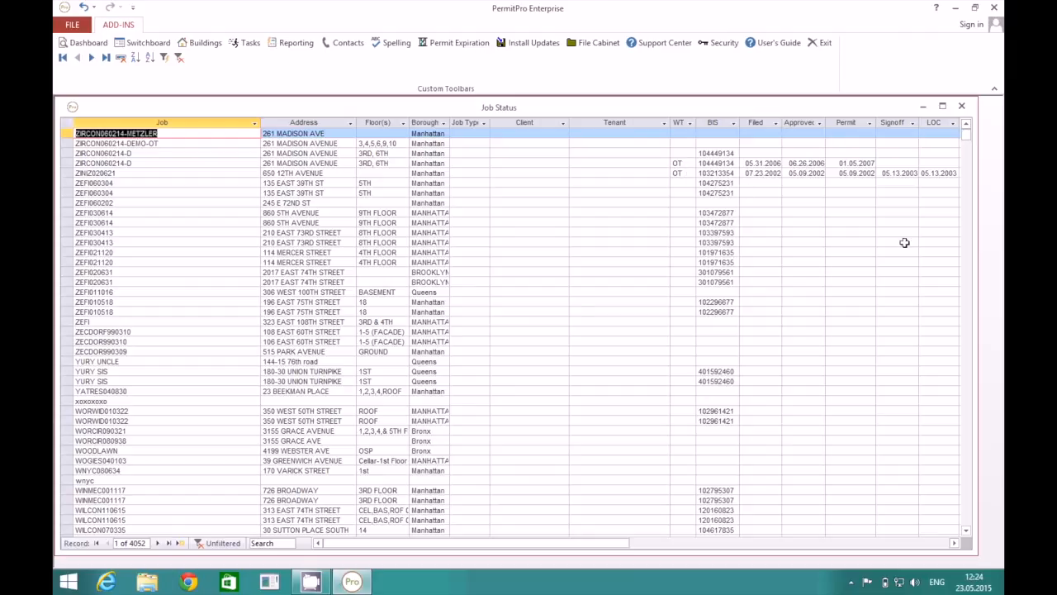
left_click(887, 542)
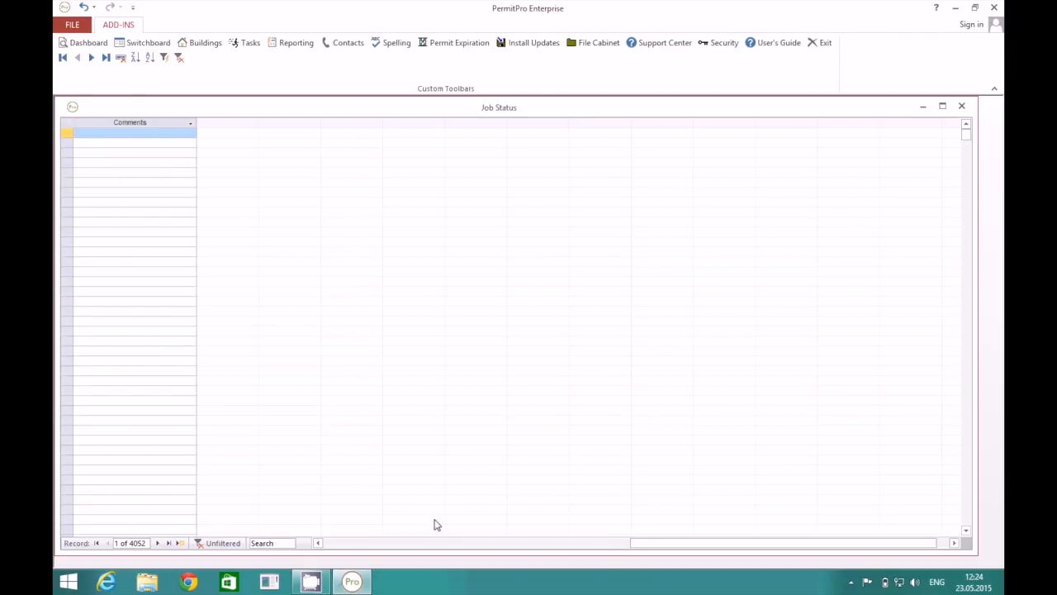
left_click(347, 544)
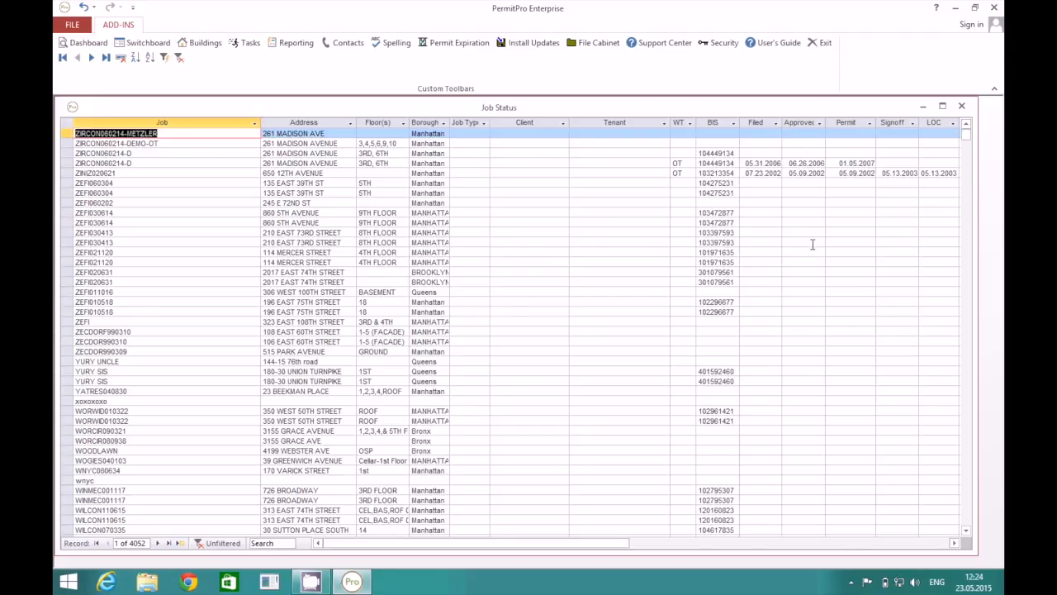
left_click(969, 462)
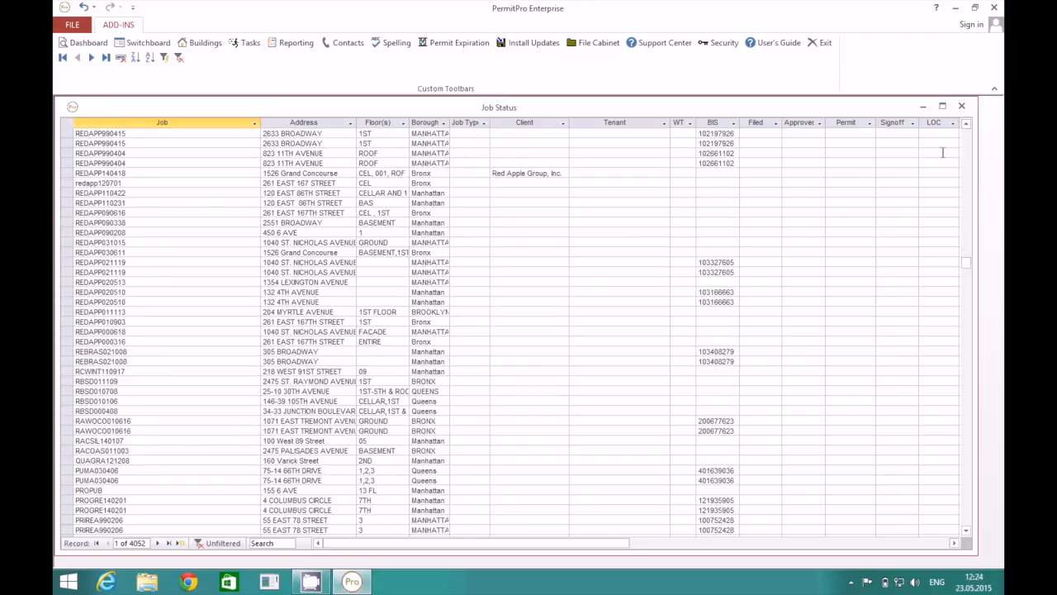
left_click(961, 105)
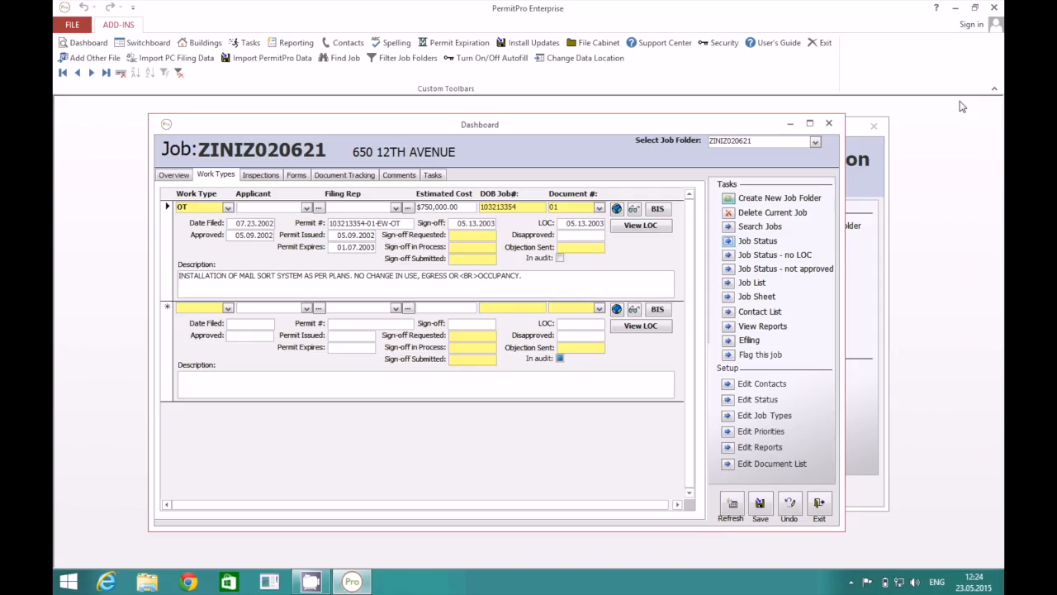
left_click(729, 256)
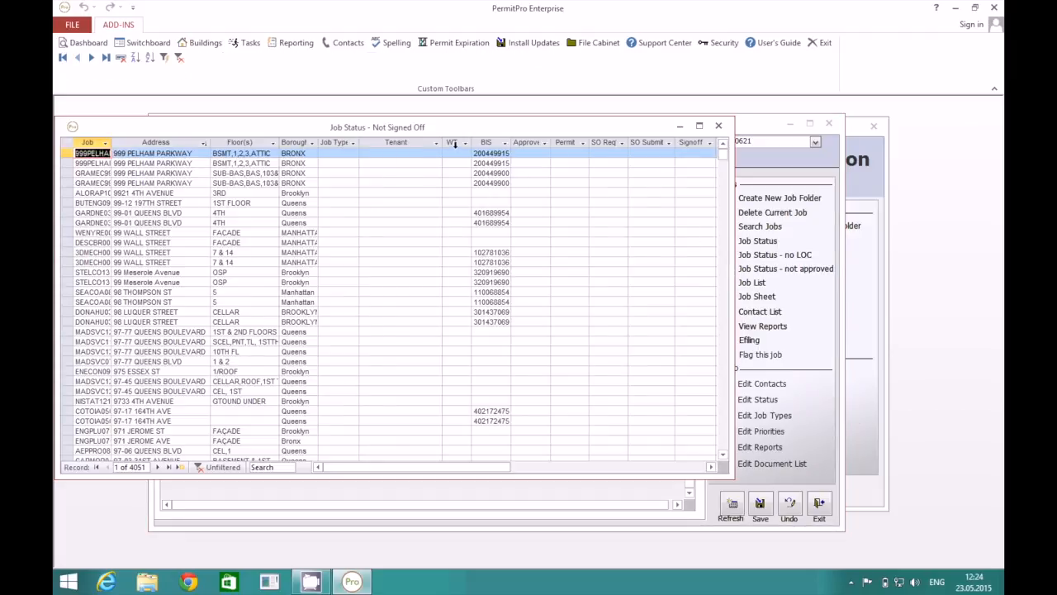
left_click(719, 128)
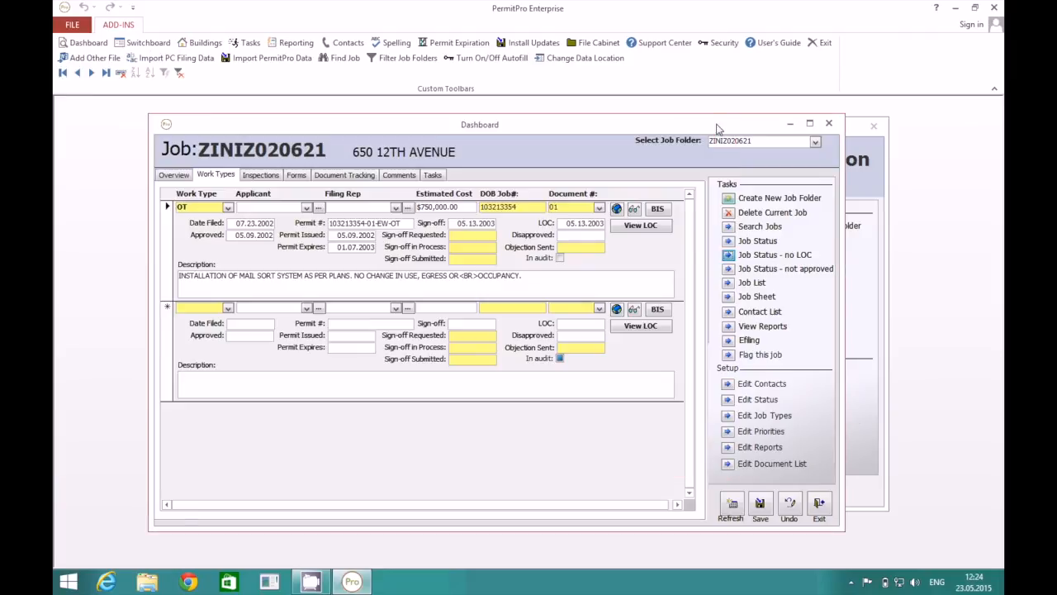
left_click(731, 268)
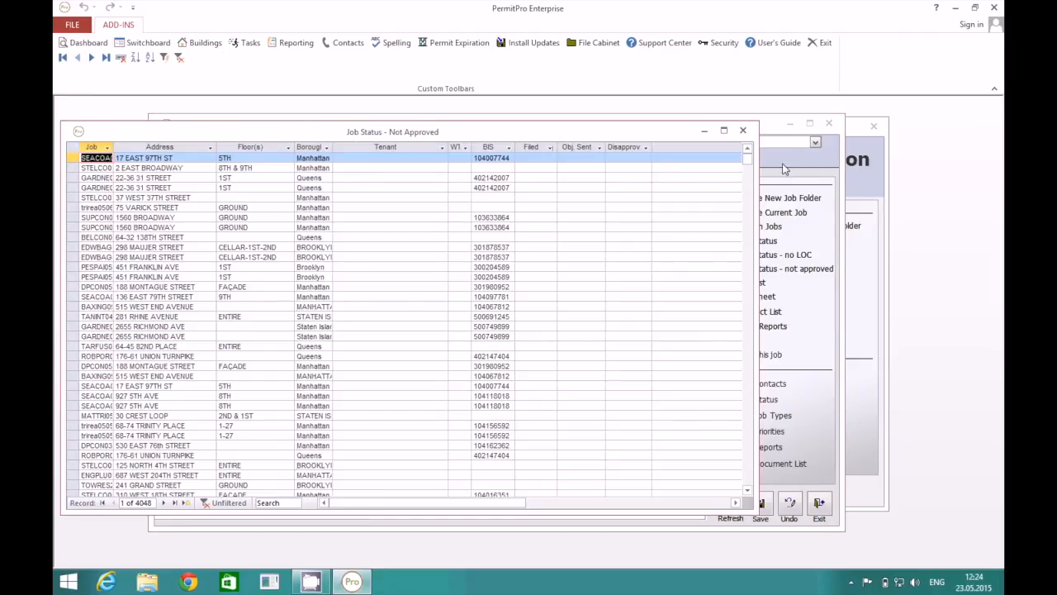
left_click(743, 130)
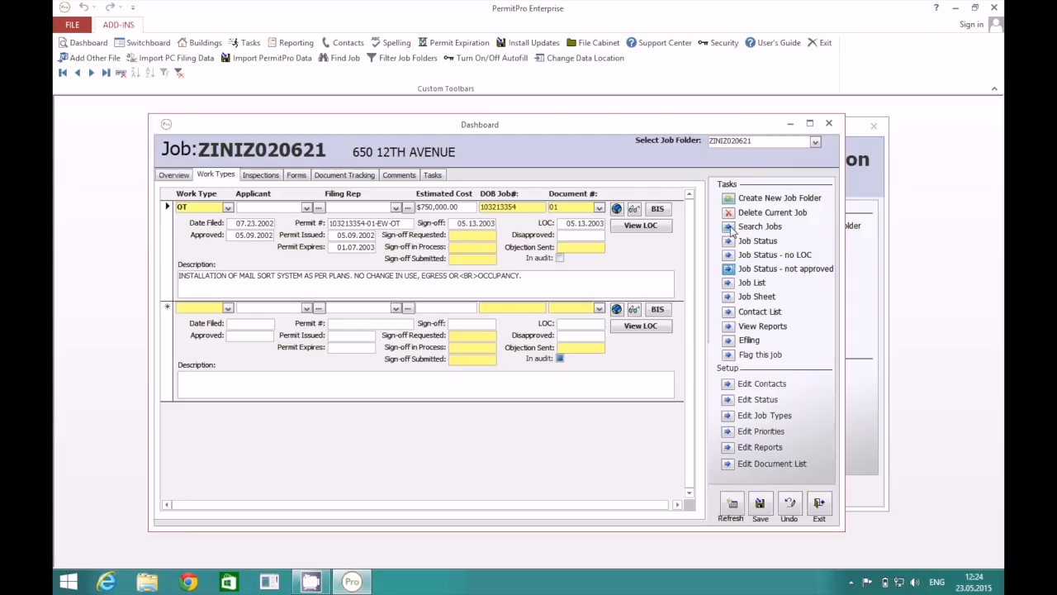
left_click(731, 283)
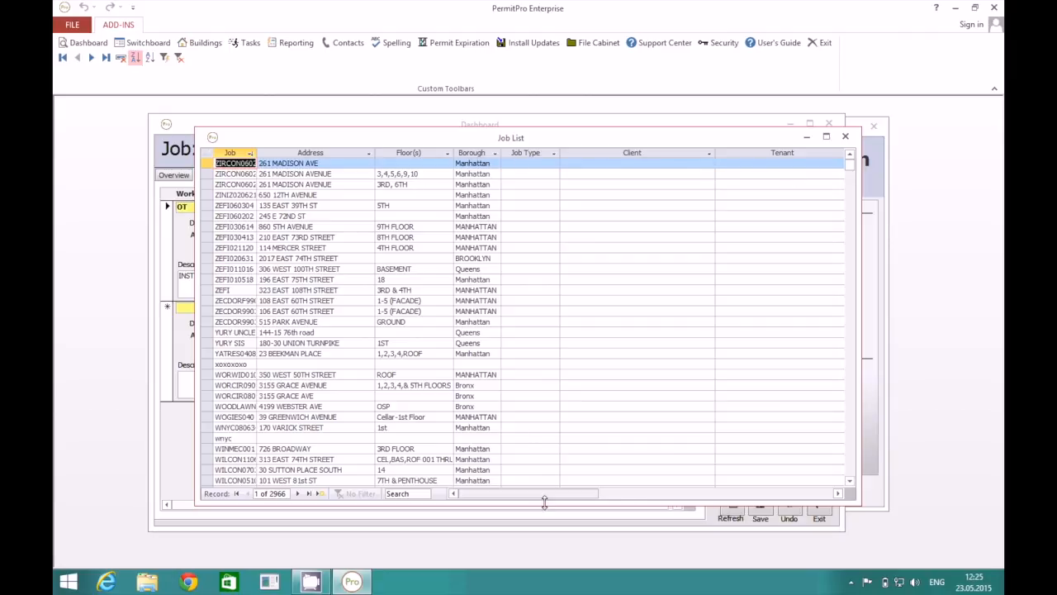
left_click(694, 497)
left_click_drag(694, 497, 548, 493)
left_click(844, 136)
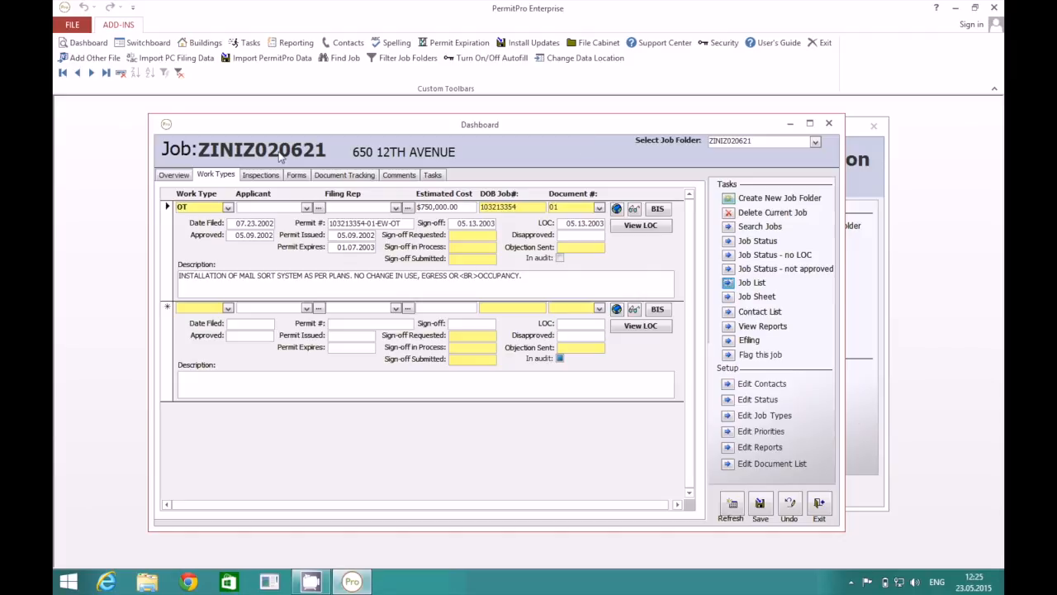
Preview and close job 0612059's Job Sheet and Contact List, then bring up View Reports.
left_click(728, 298)
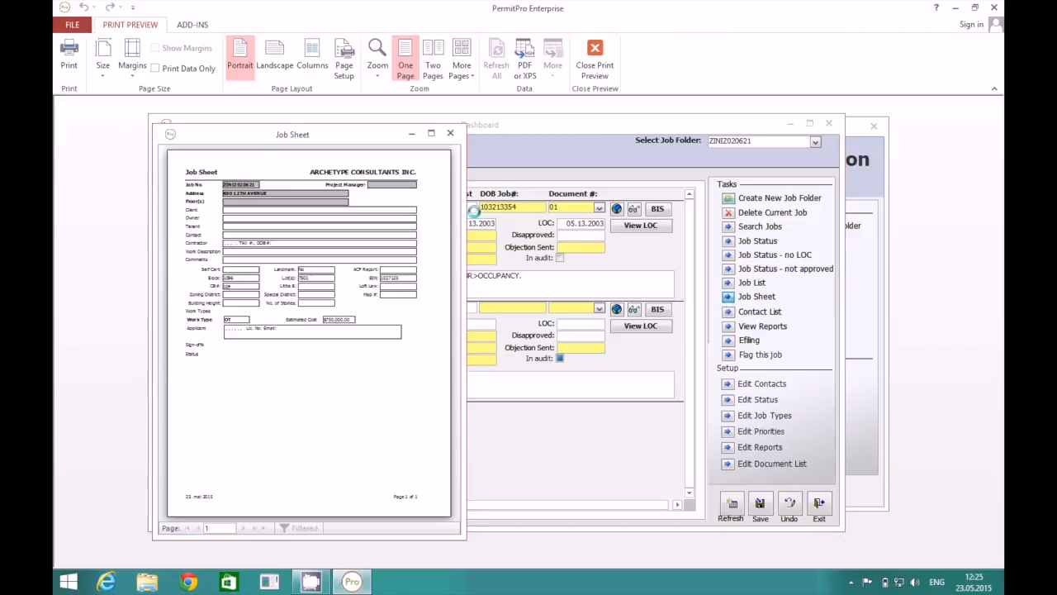
left_click(450, 133)
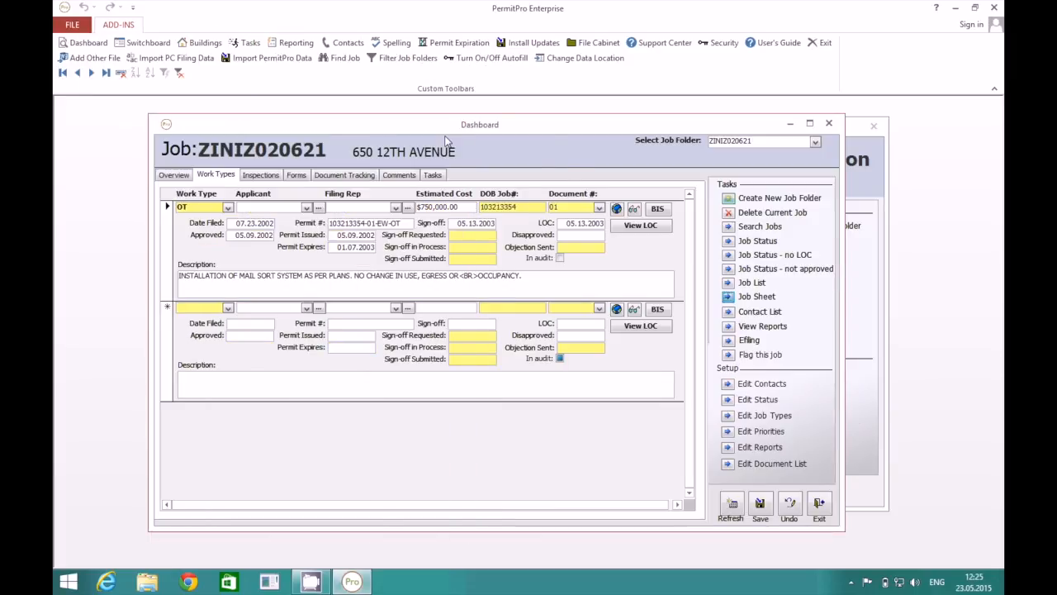
left_click(730, 314)
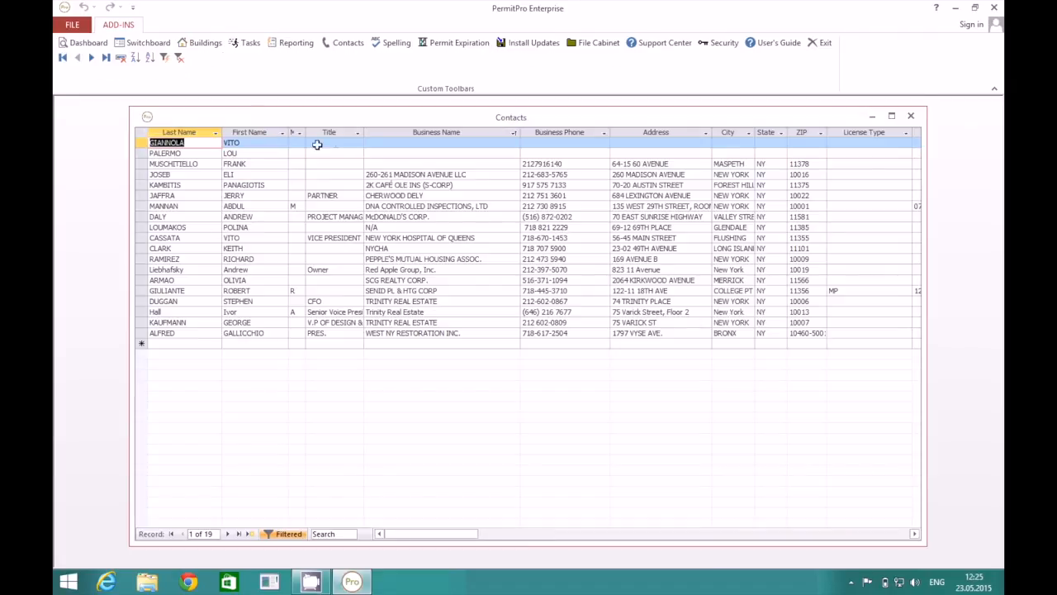
left_click(911, 118)
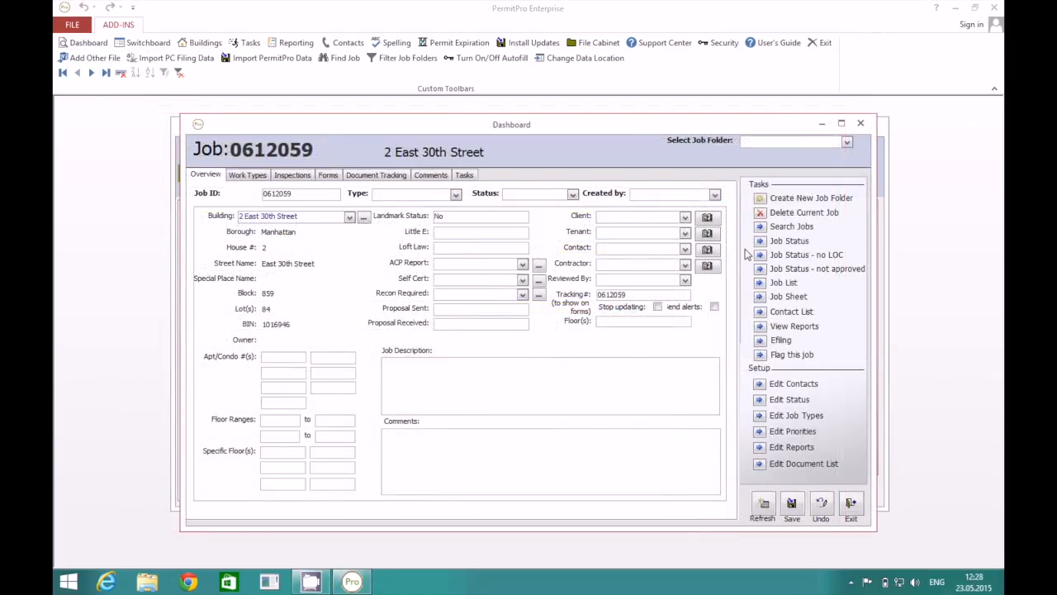
left_click(761, 328)
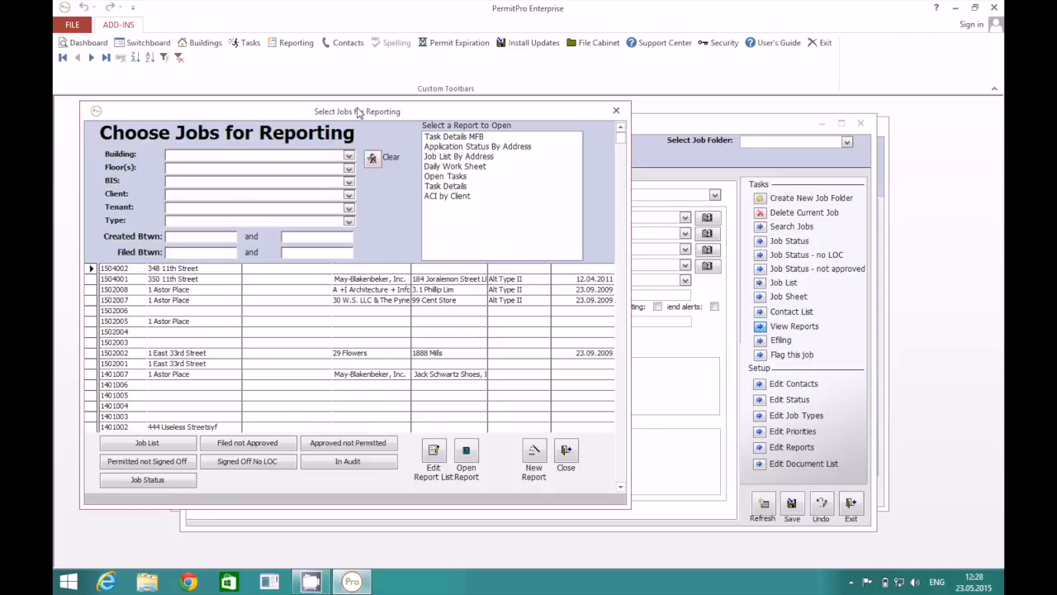
left_click_drag(358, 112, 439, 118)
left_click(537, 143)
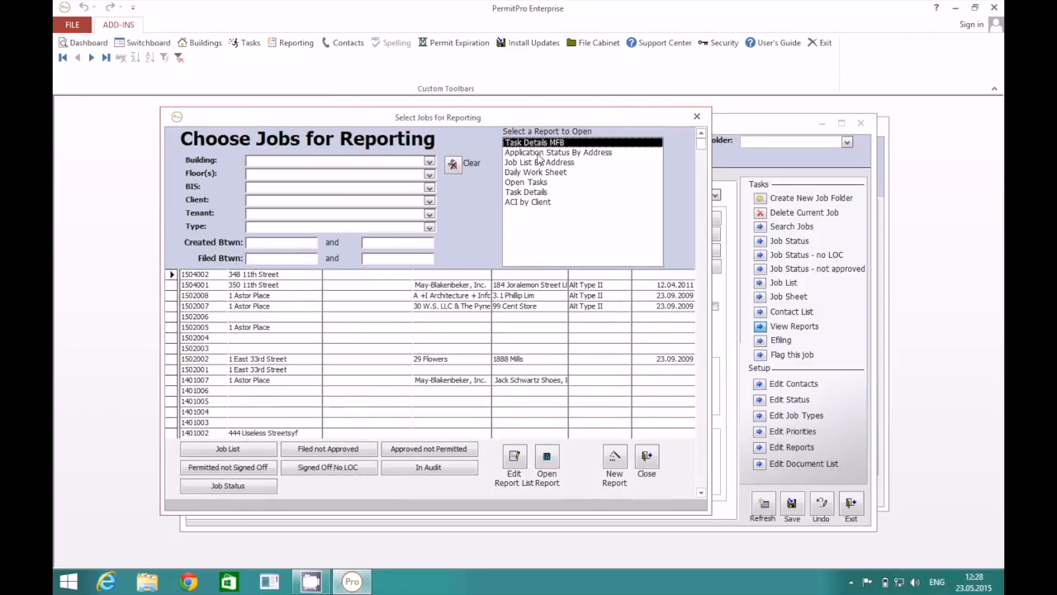
left_click(537, 153)
left_click(539, 163)
left_click(541, 173)
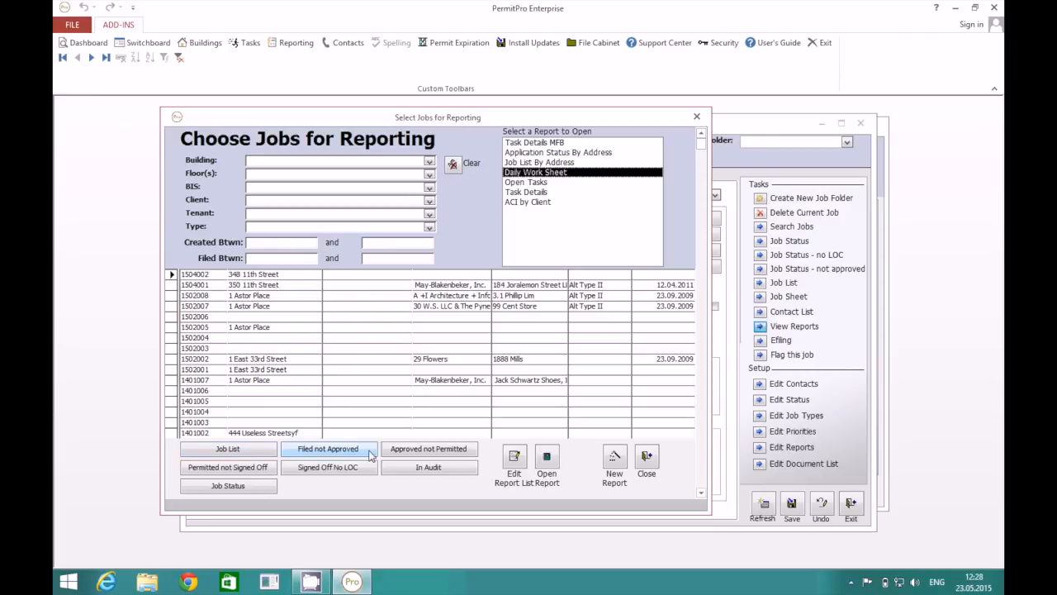
left_click(344, 454)
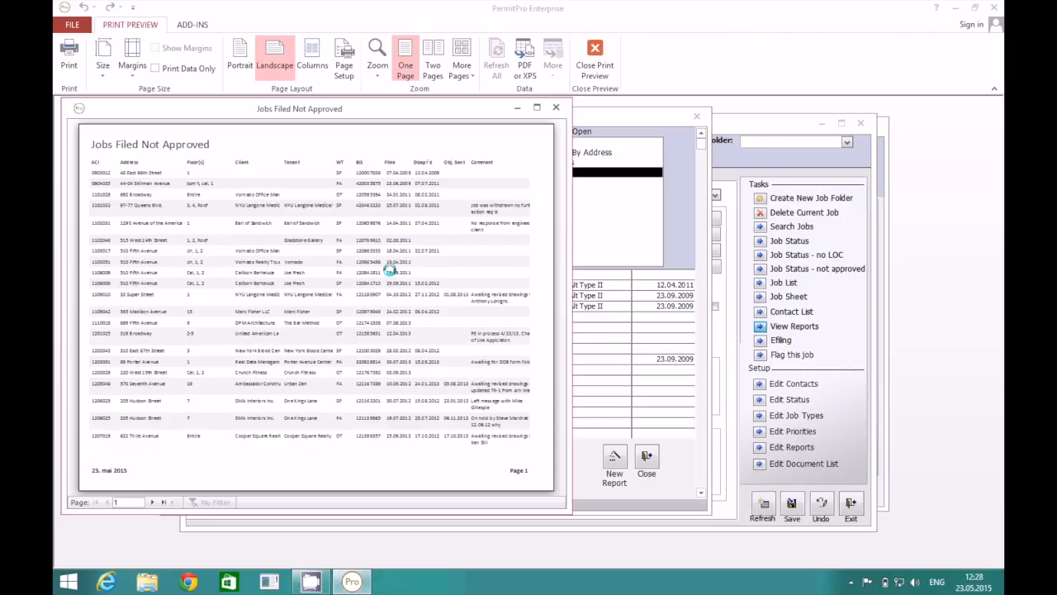
left_click(556, 108)
left_click(429, 449)
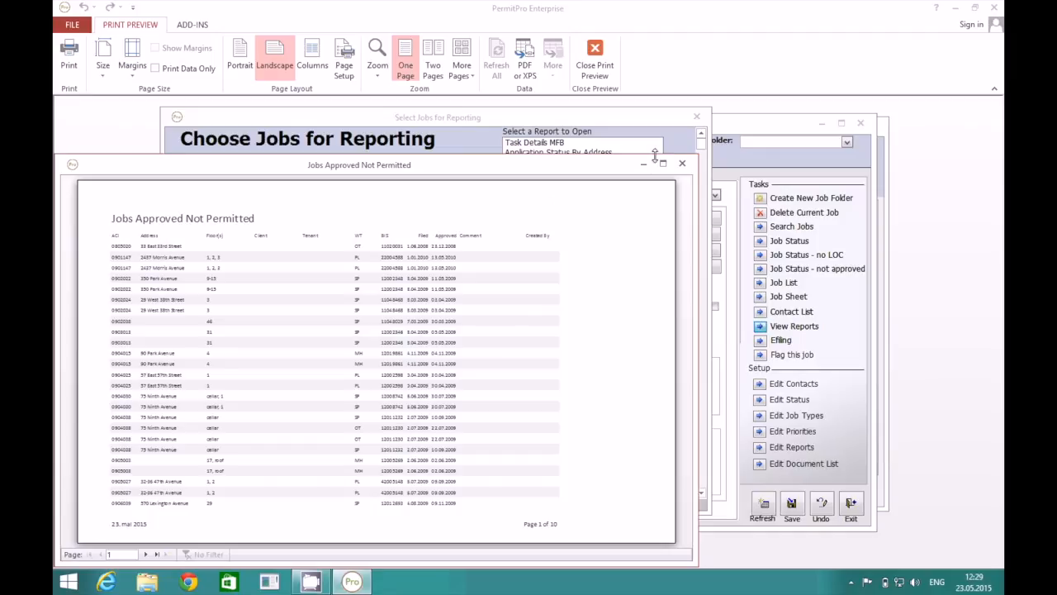
left_click(683, 163)
left_click(237, 468)
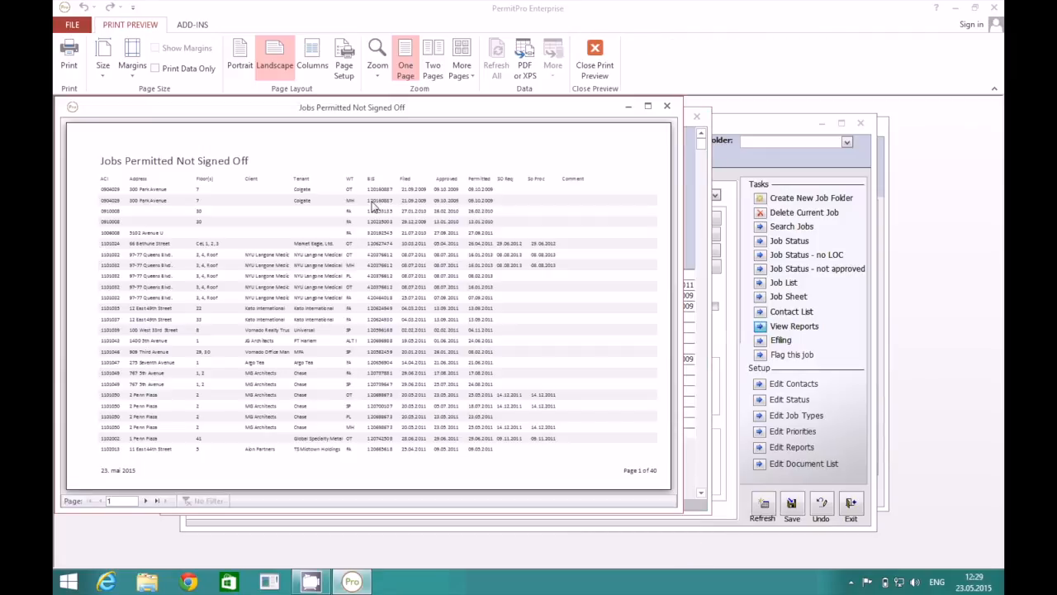
left_click(667, 106)
left_click(337, 469)
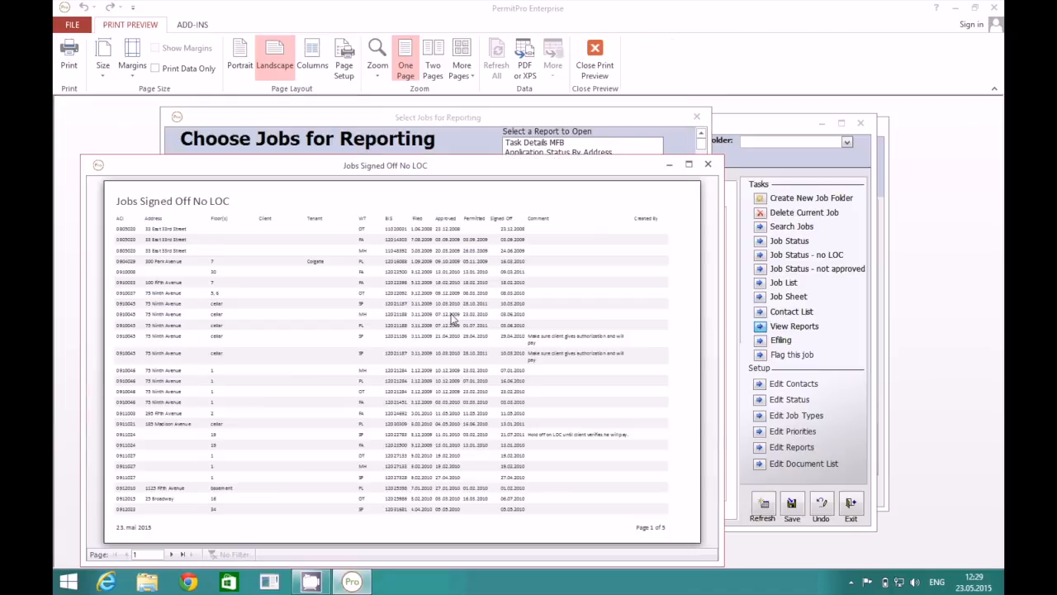
left_click(709, 165)
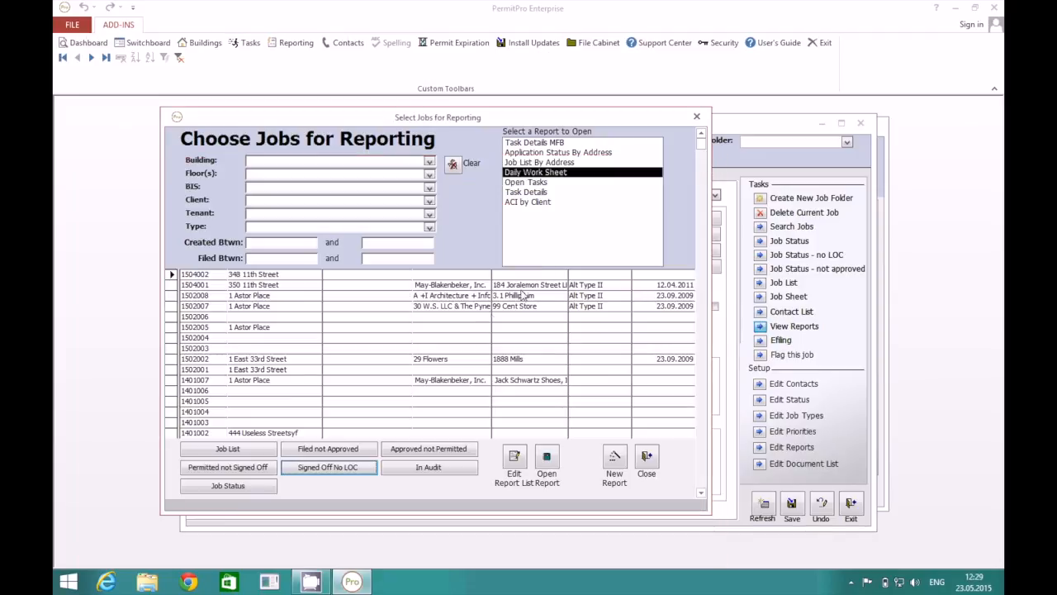
left_click(430, 162)
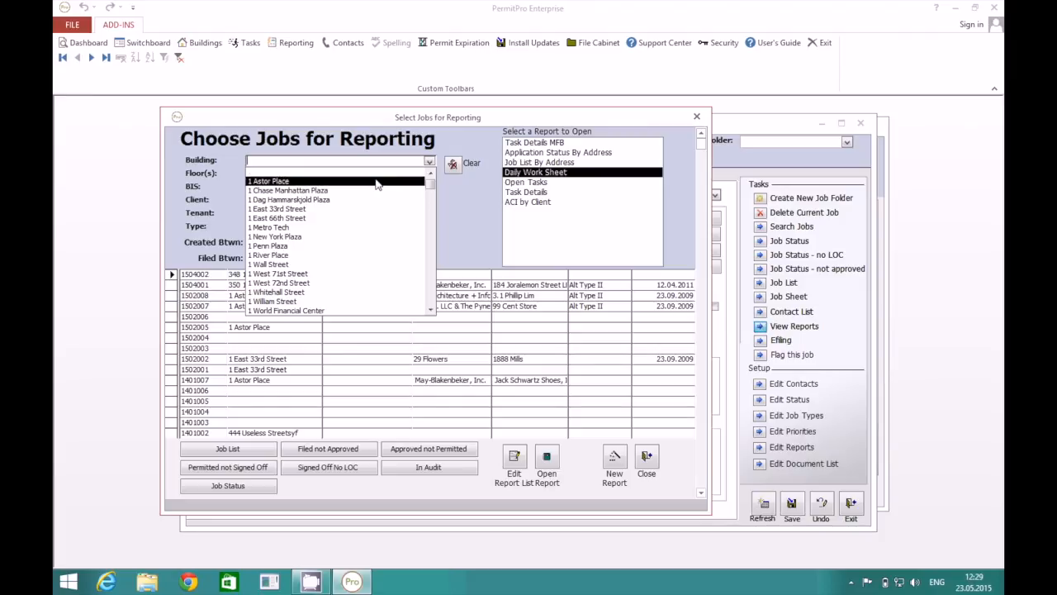
left_click(376, 209)
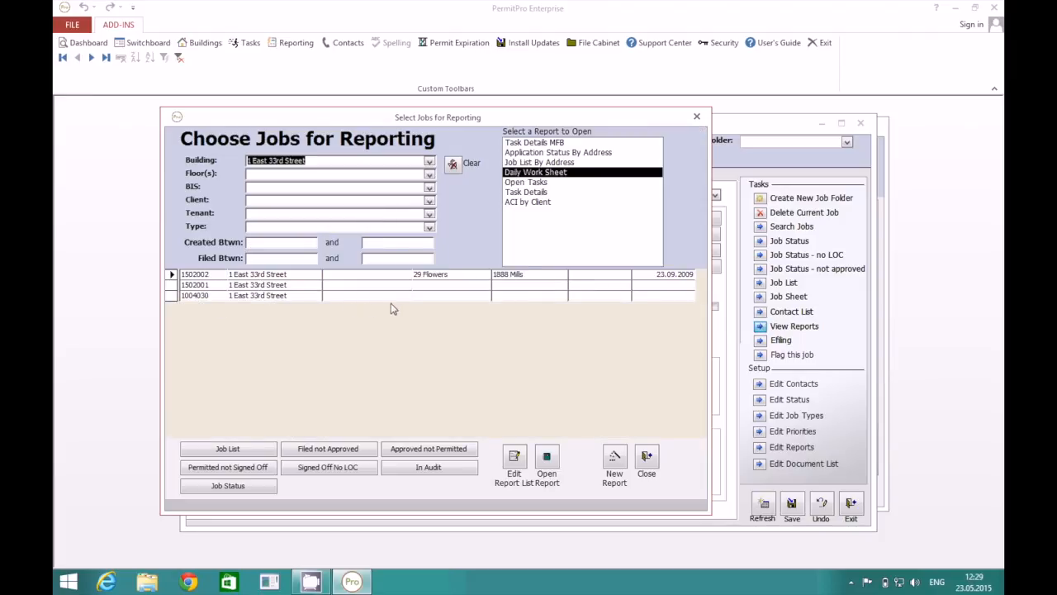
left_click(568, 163)
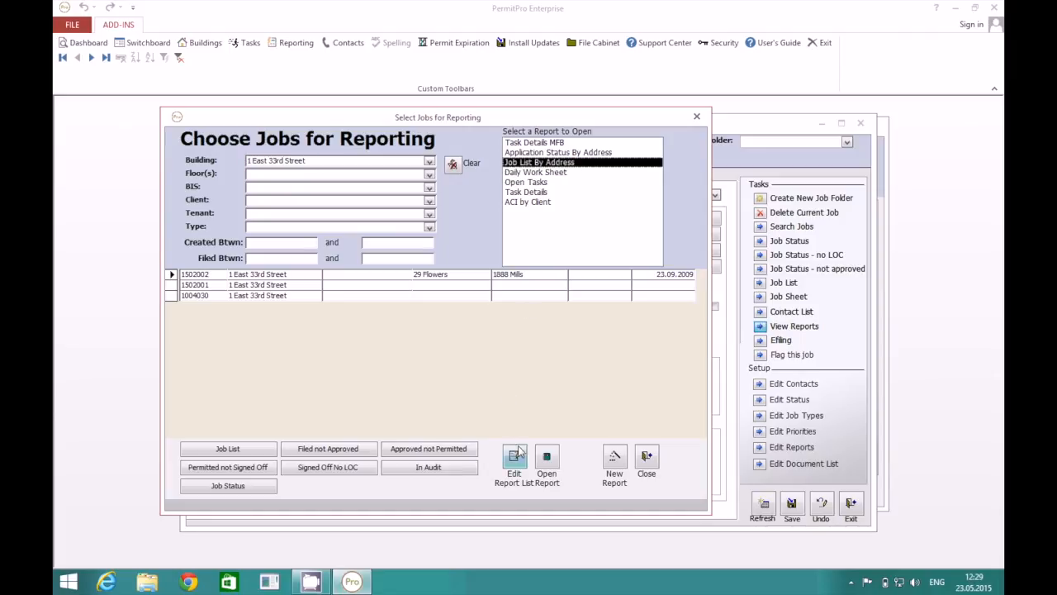
left_click(545, 457)
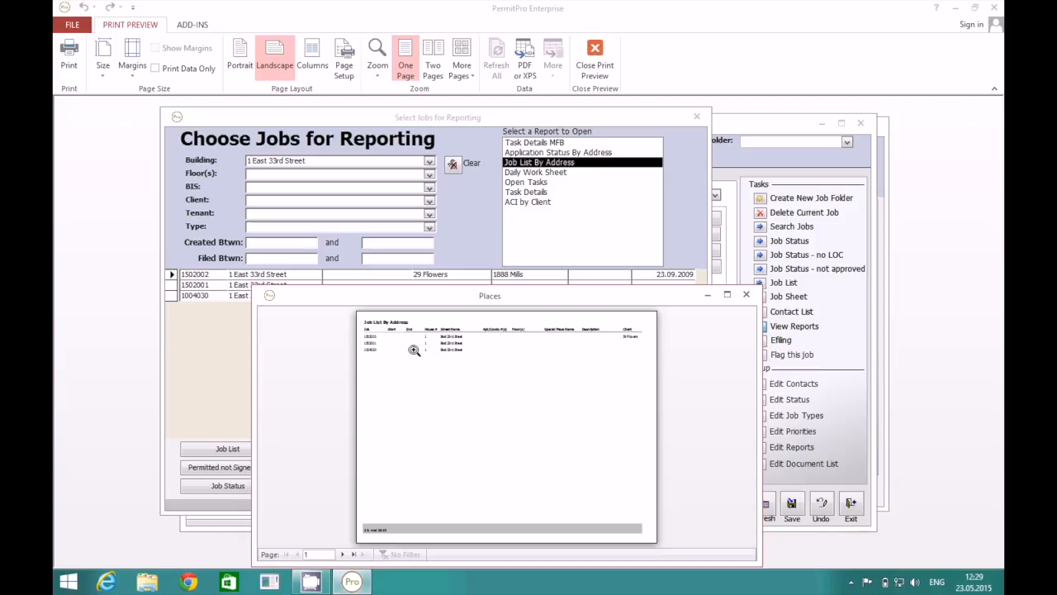
left_click(746, 294)
left_click(552, 153)
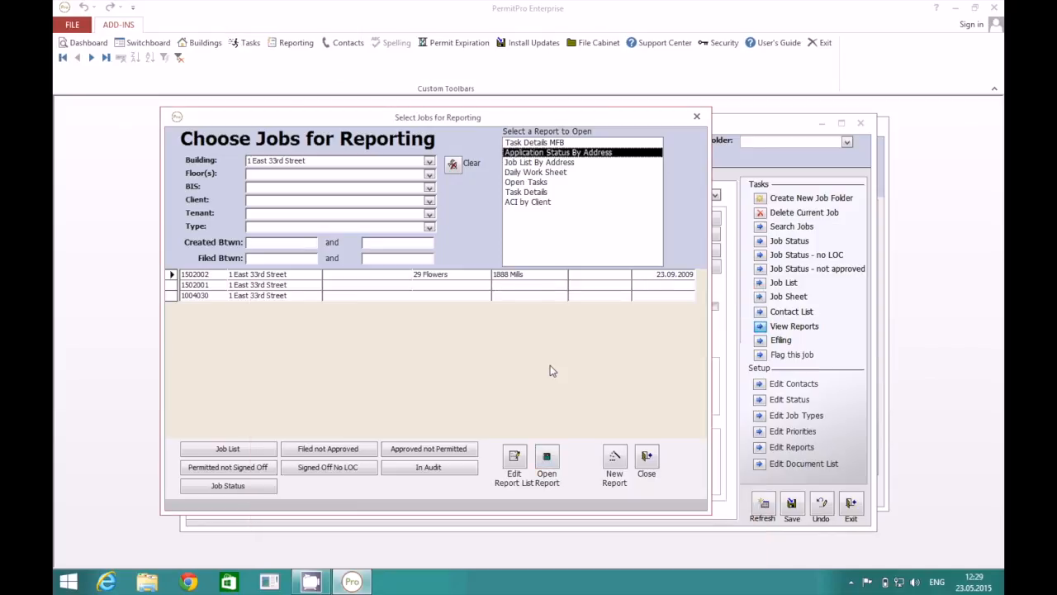
left_click(546, 459)
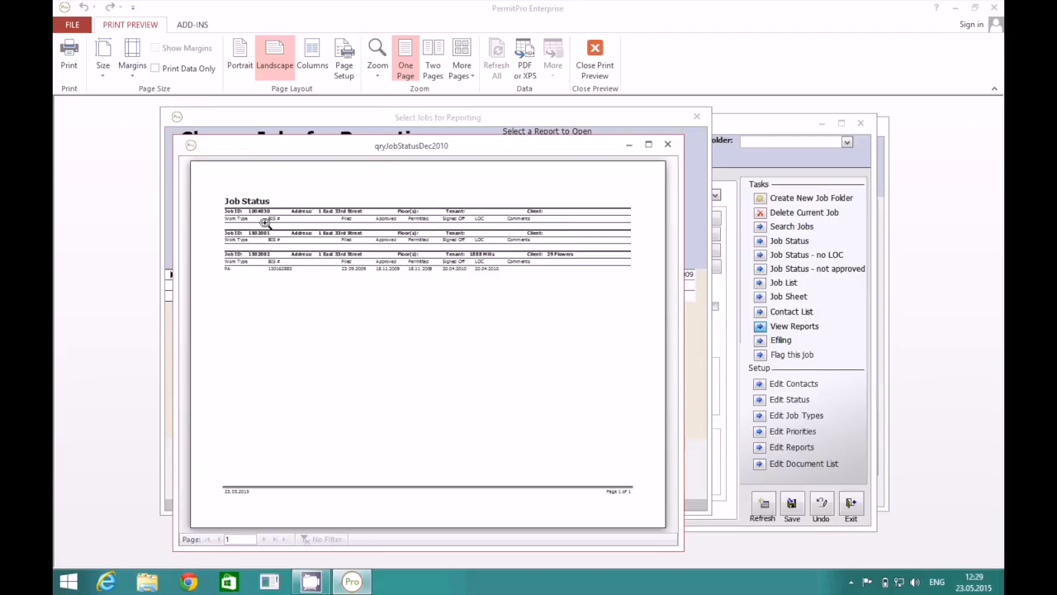
left_click(668, 144)
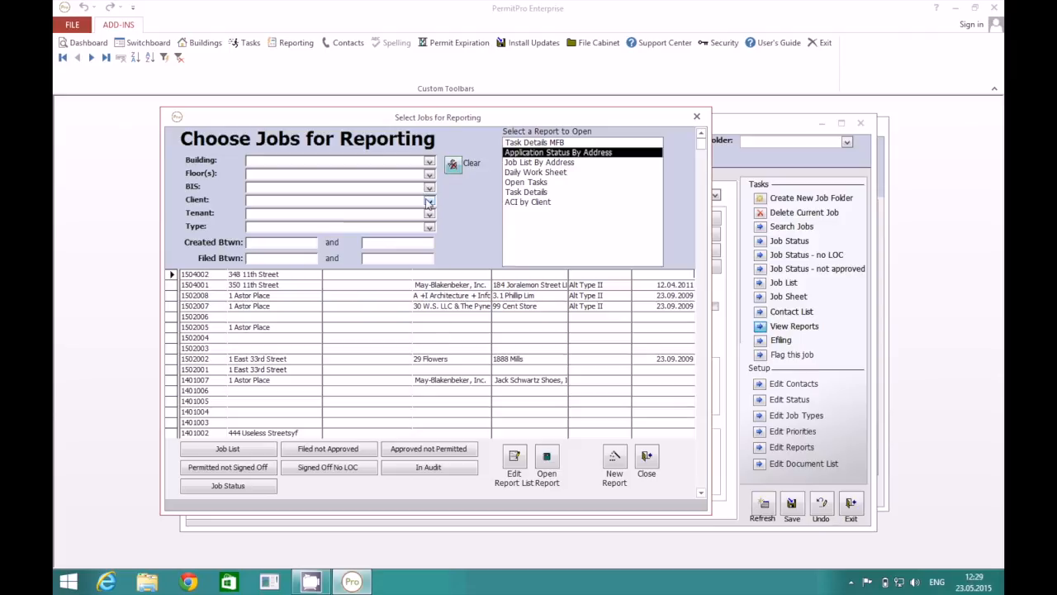
Try the ABC Management and Amster, Rothstein & Ebenstein client filters, settling on ADA Architects.
left_click(428, 203)
left_click(380, 317)
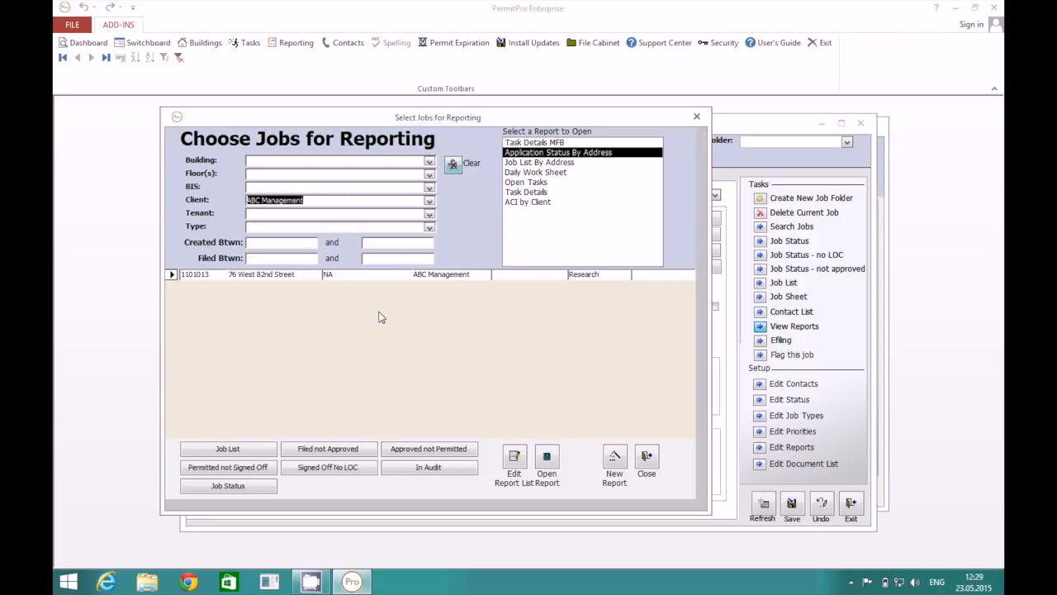
left_click(428, 202)
scroll(376, 324, "down", 3)
left_click(375, 323)
left_click(429, 203)
left_click(388, 305)
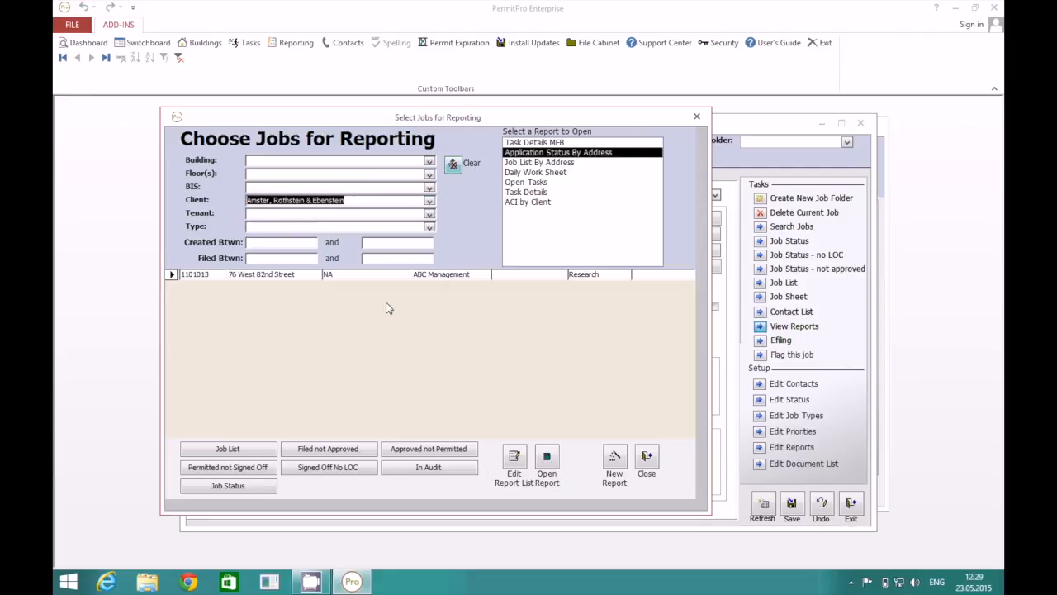
left_click(453, 164)
left_click(429, 202)
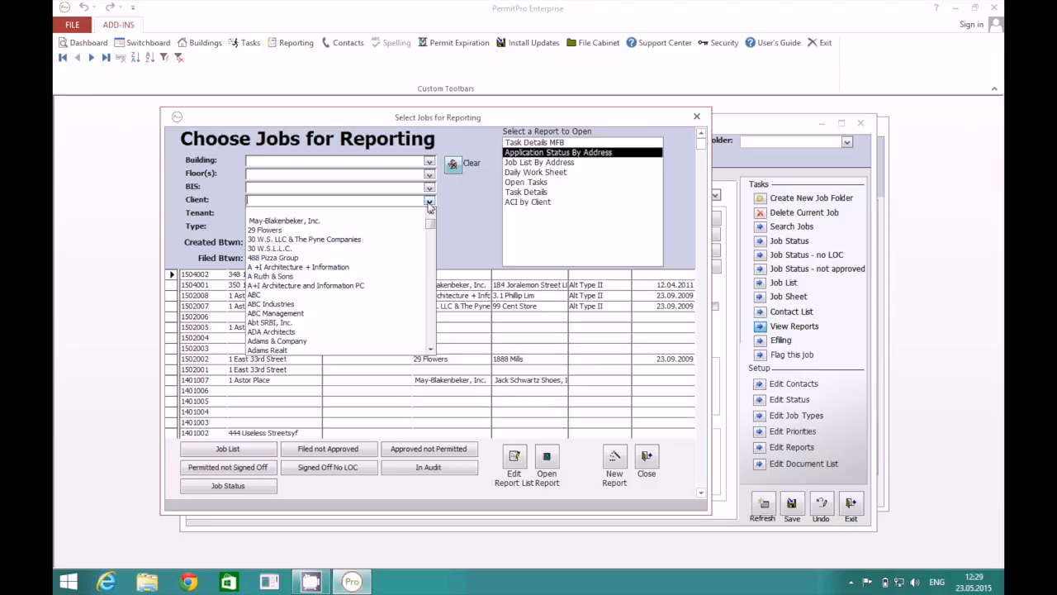
left_click(372, 331)
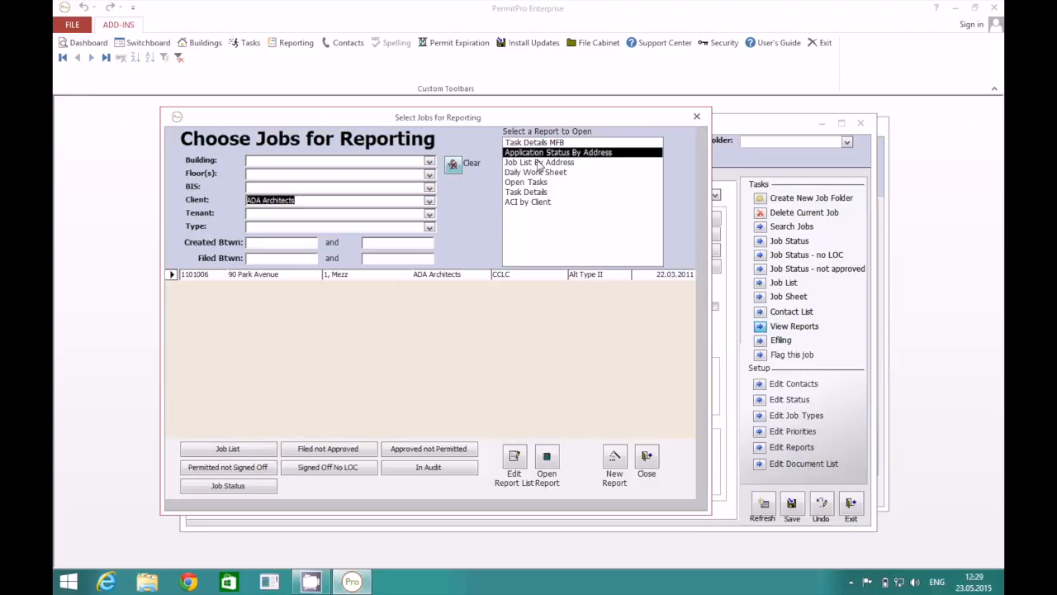
Preview the job status report for ADA Architects, then start the Report Wizard.
left_click(547, 458)
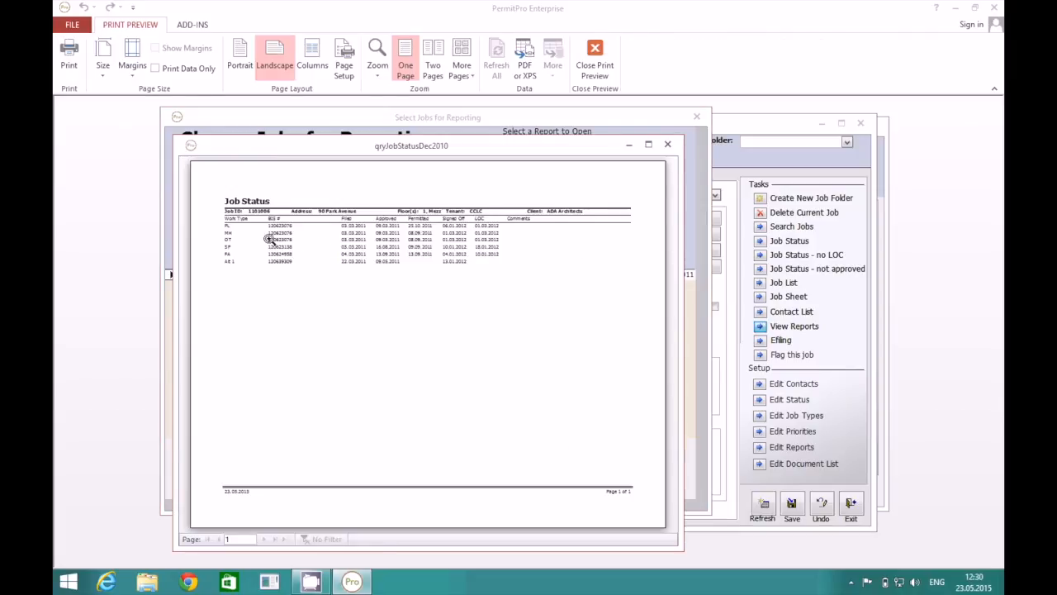
left_click(667, 145)
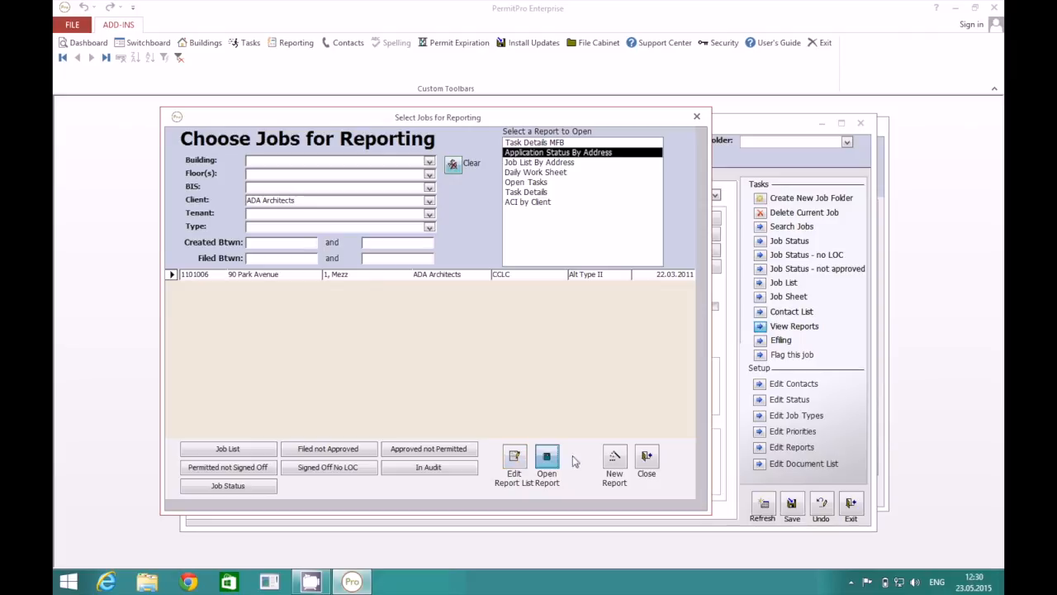
left_click(615, 457)
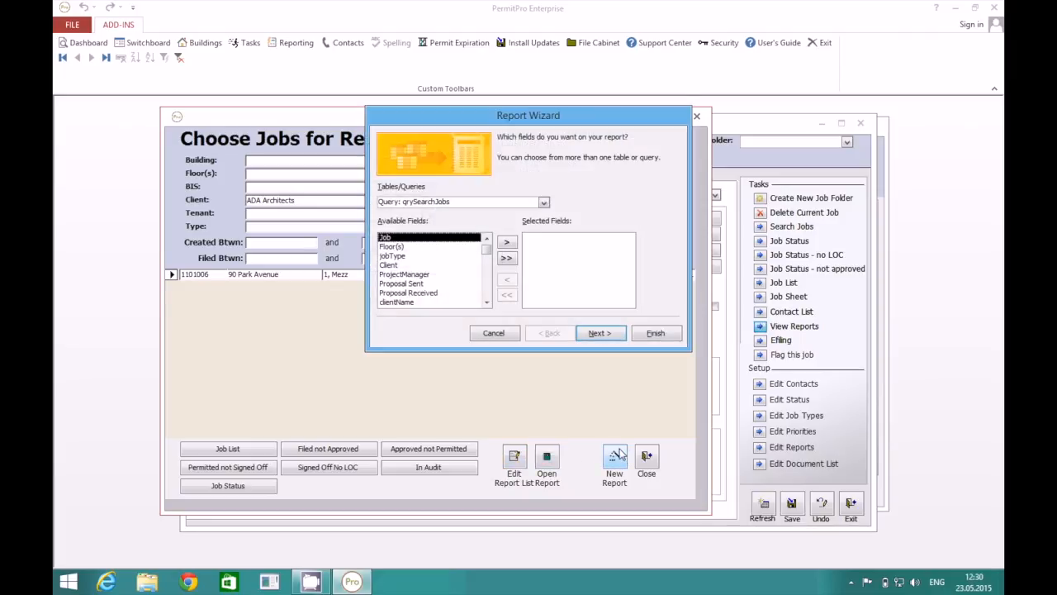
Base the new wizard report on the 001 Report Source query.
left_click(543, 201)
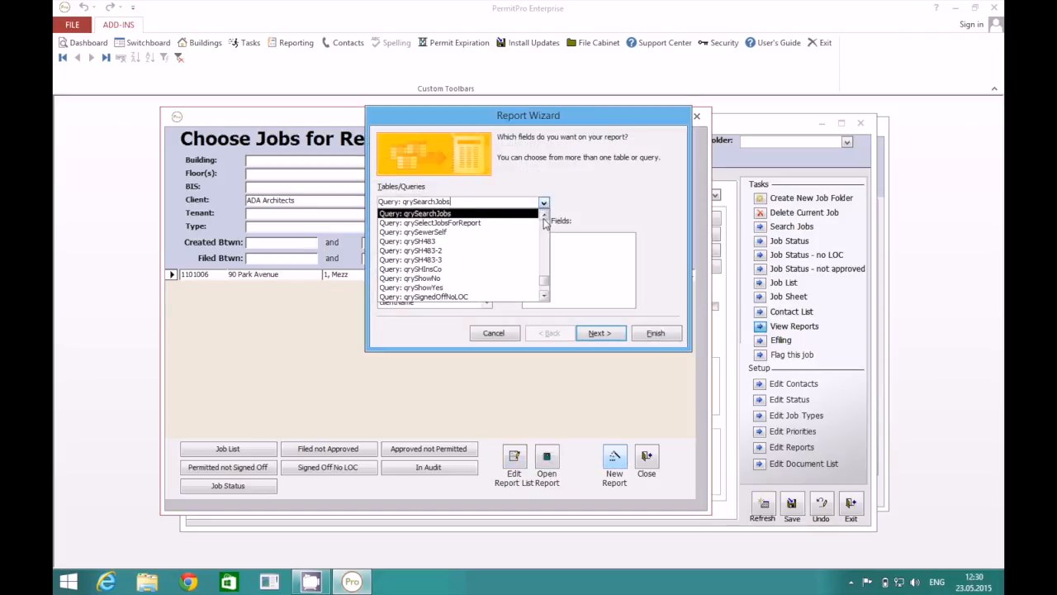
left_click(545, 216)
left_click_drag(545, 280, 541, 248)
left_click(543, 296)
left_click(544, 296)
left_click(543, 295)
left_click(543, 296)
left_click(543, 296)
left_click(543, 295)
left_click(544, 295)
left_click(543, 281)
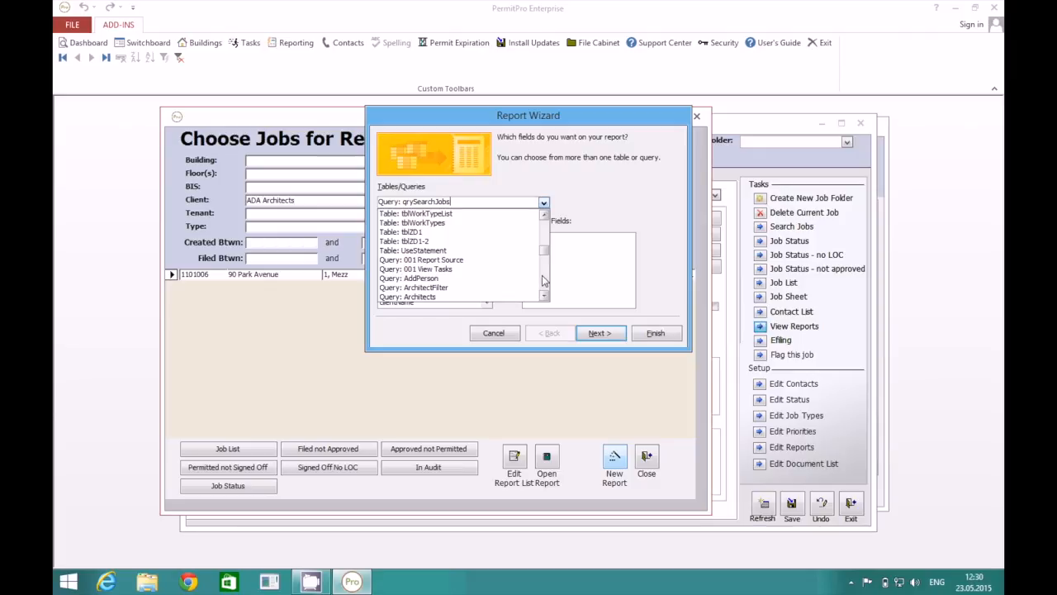
left_click(453, 262)
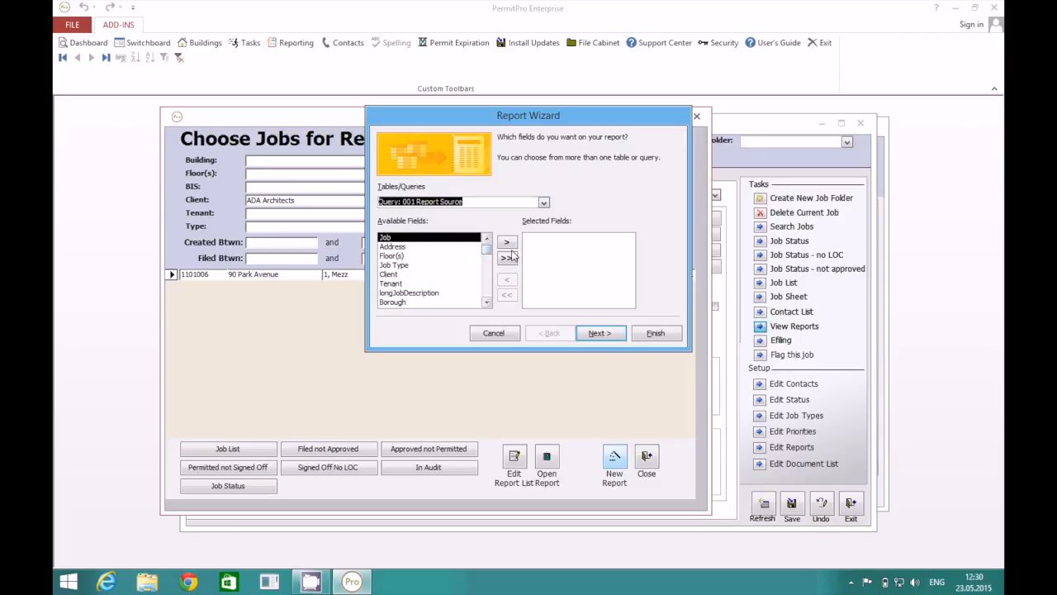
Add the Address, longJobDescription and ProjectManager fields to the report, with no grouping.
left_click(428, 265)
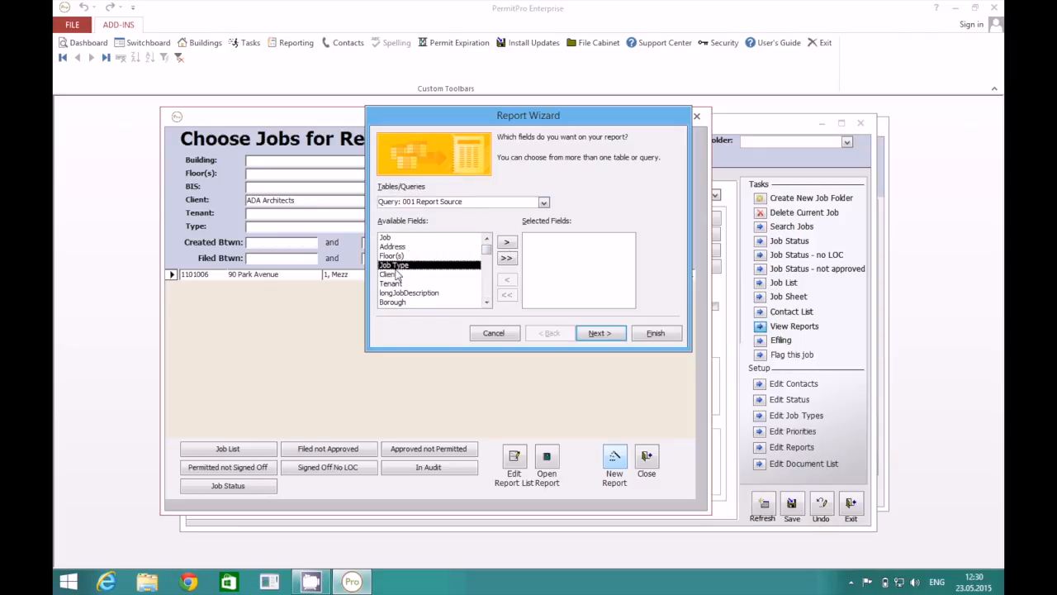
left_click(409, 247)
left_click(508, 244)
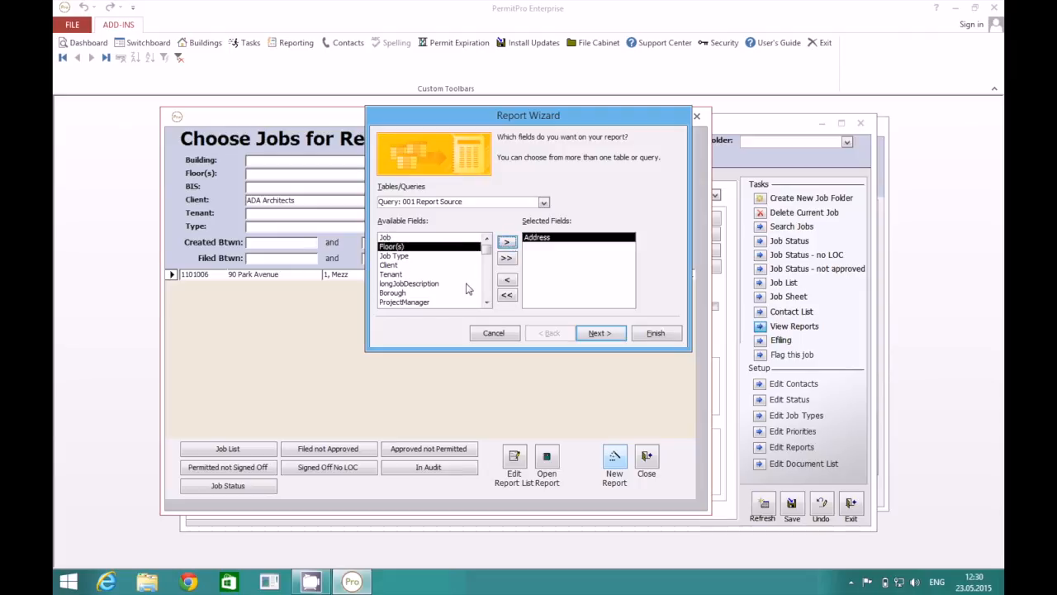
left_click(469, 284)
left_click(507, 242)
left_click(454, 292)
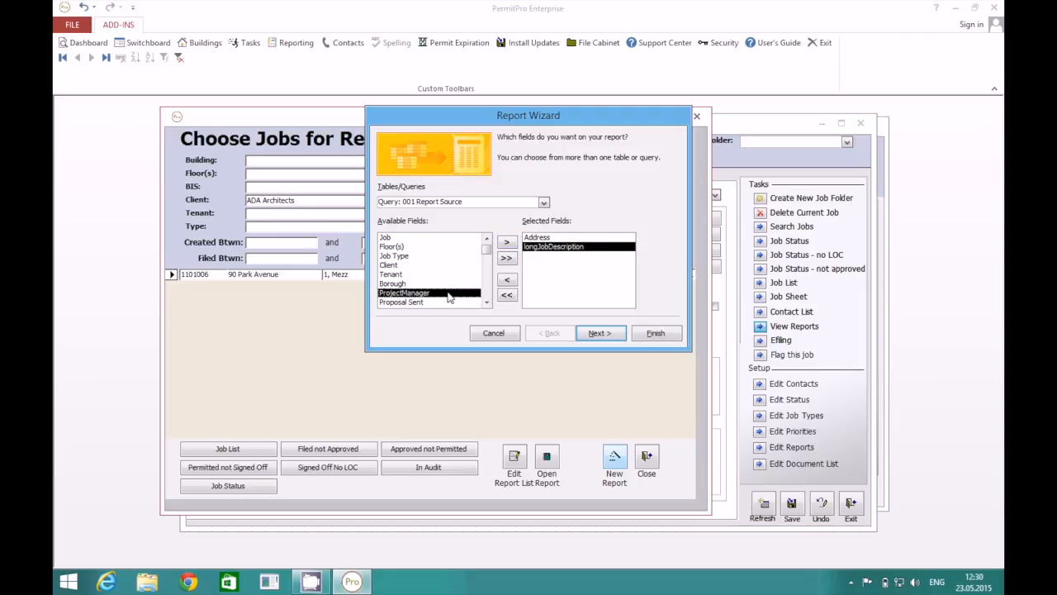
left_click(507, 242)
left_click(596, 339)
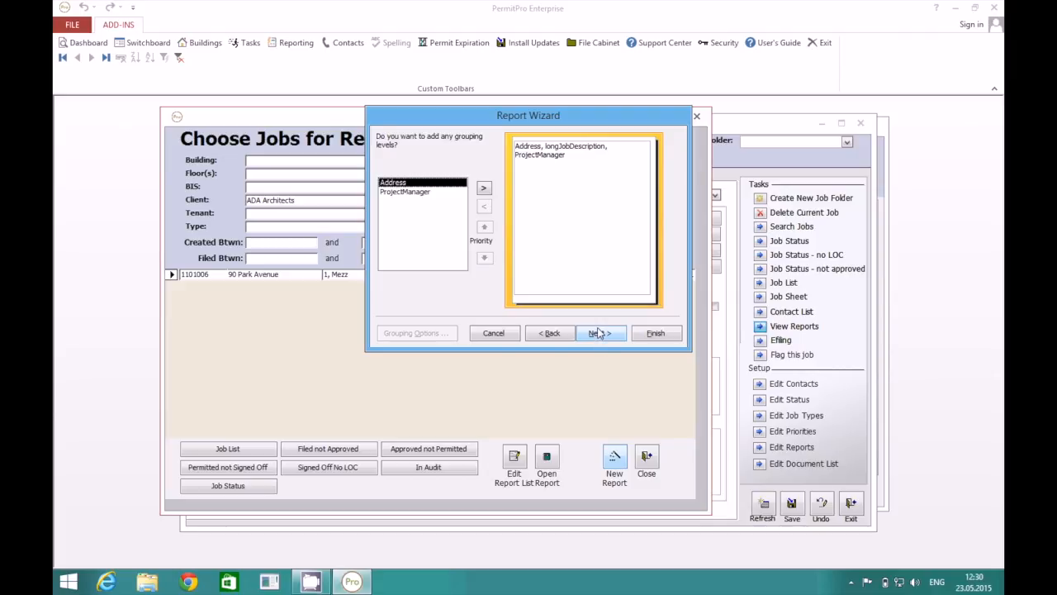
left_click(596, 333)
Sort the report by Address, finish it, and close the generated preview.
left_click(612, 180)
left_click(608, 202)
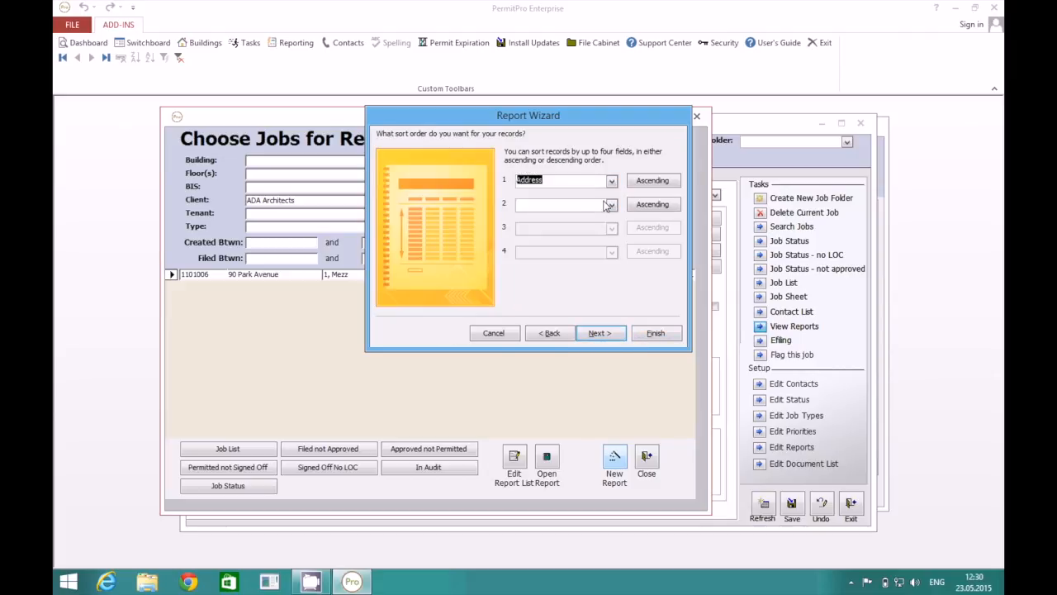
left_click(613, 334)
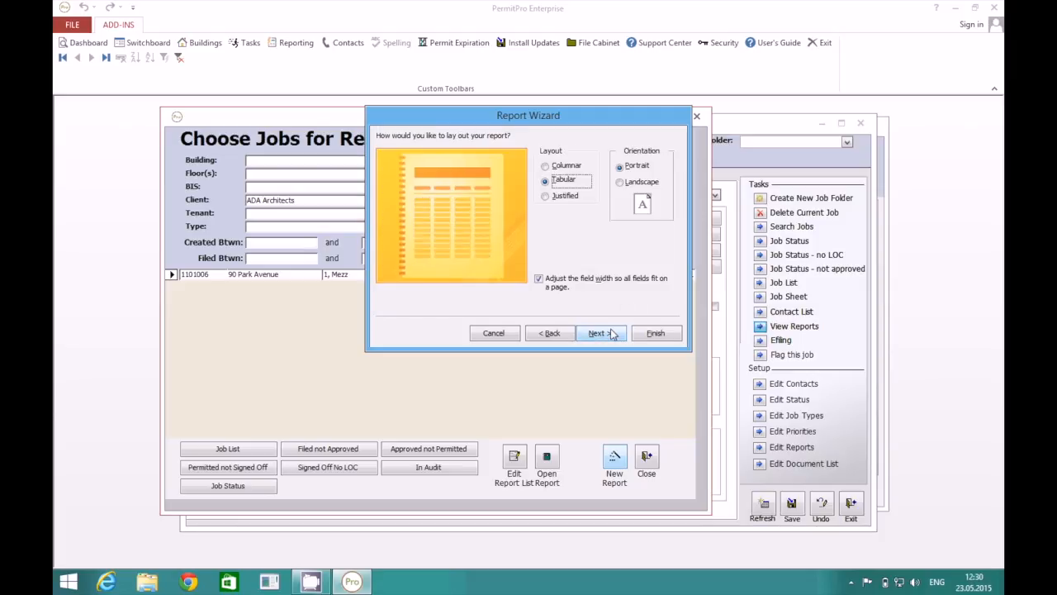
left_click(656, 333)
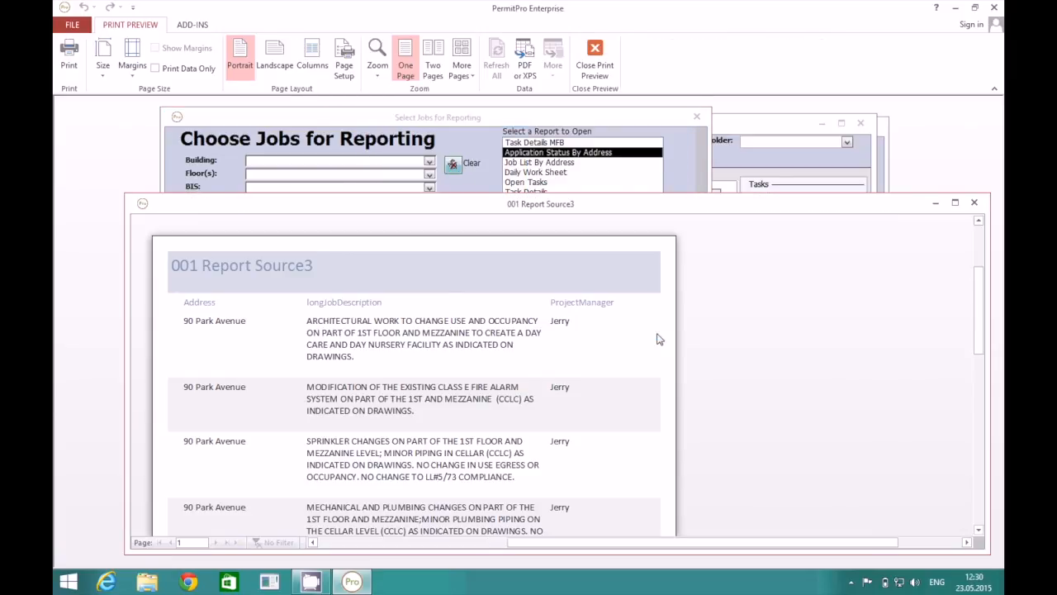
left_click_drag(638, 207, 581, 100)
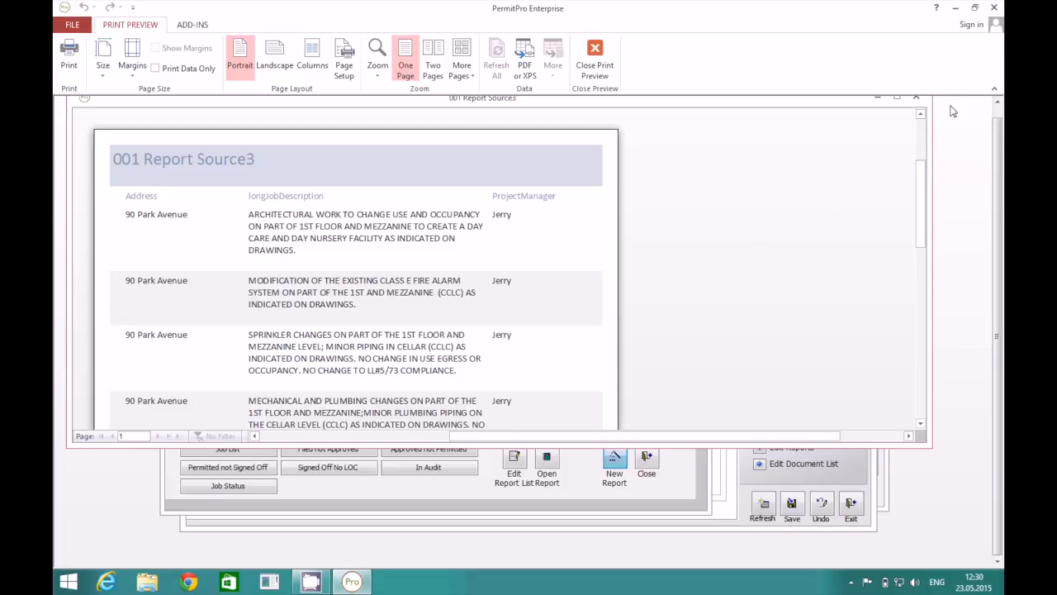
left_click(916, 98)
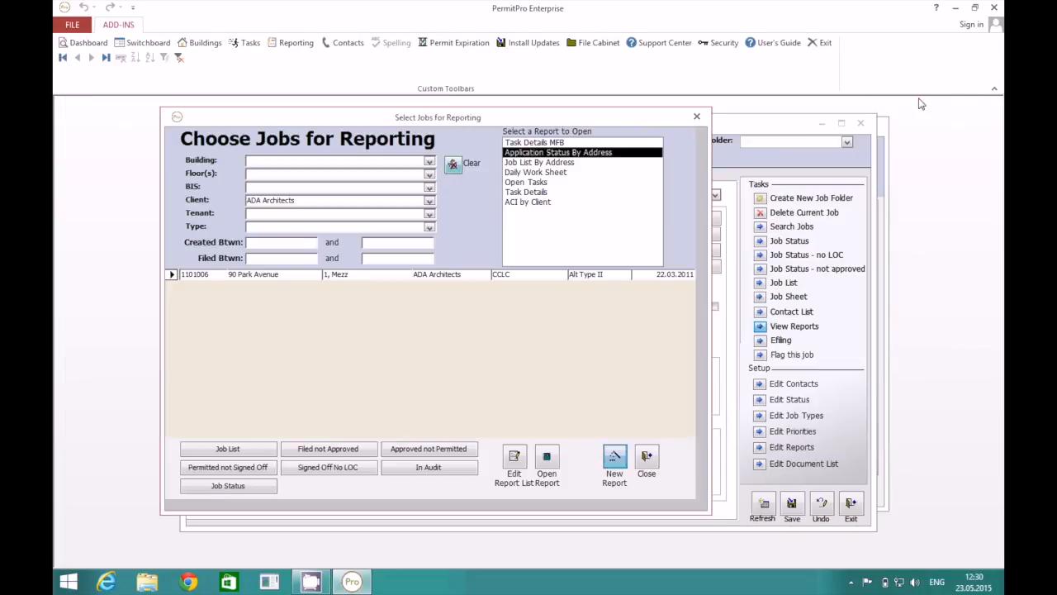
Close the reporting window and add a Sign Off HVAC inspection on the Inspections tab.
left_click(697, 118)
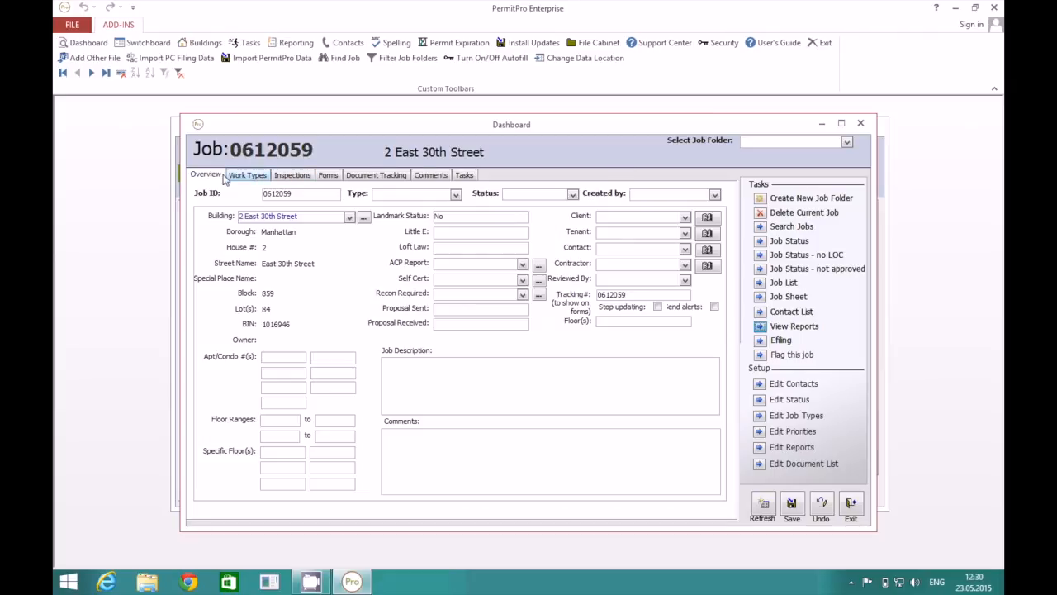
left_click(249, 177)
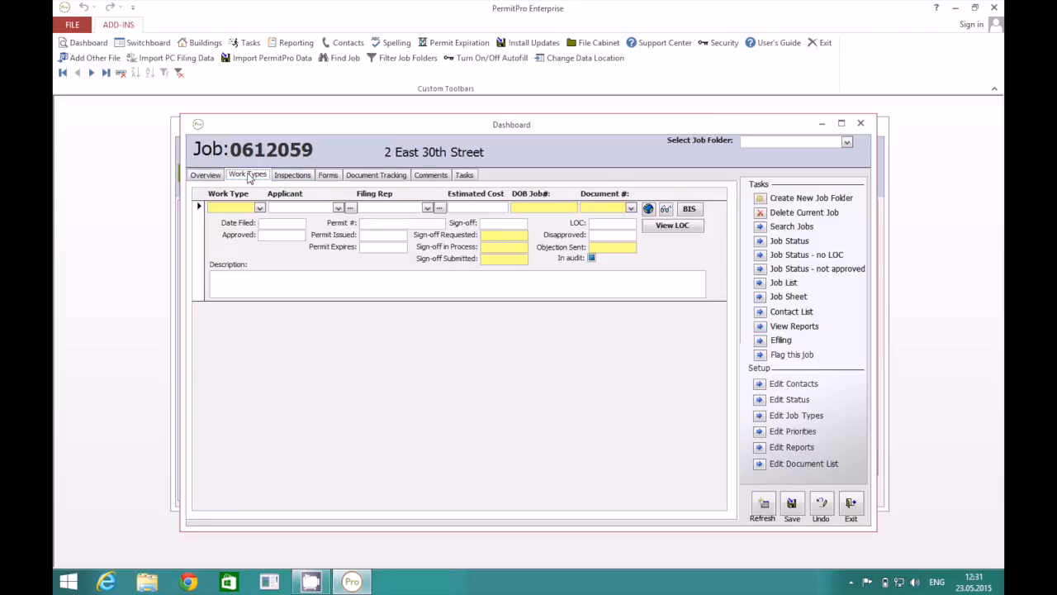
left_click(298, 182)
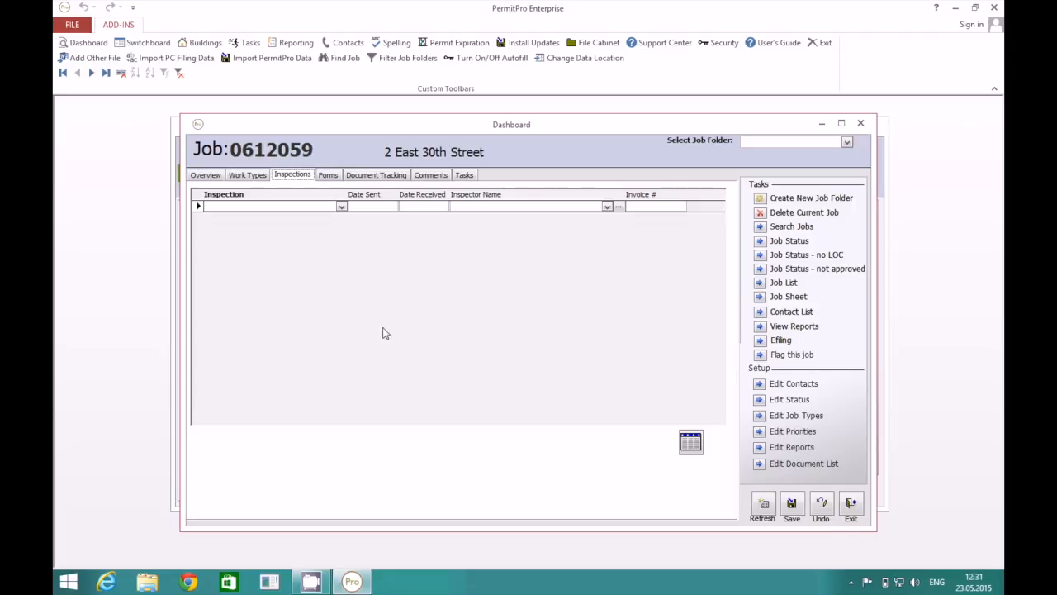
left_click(341, 207)
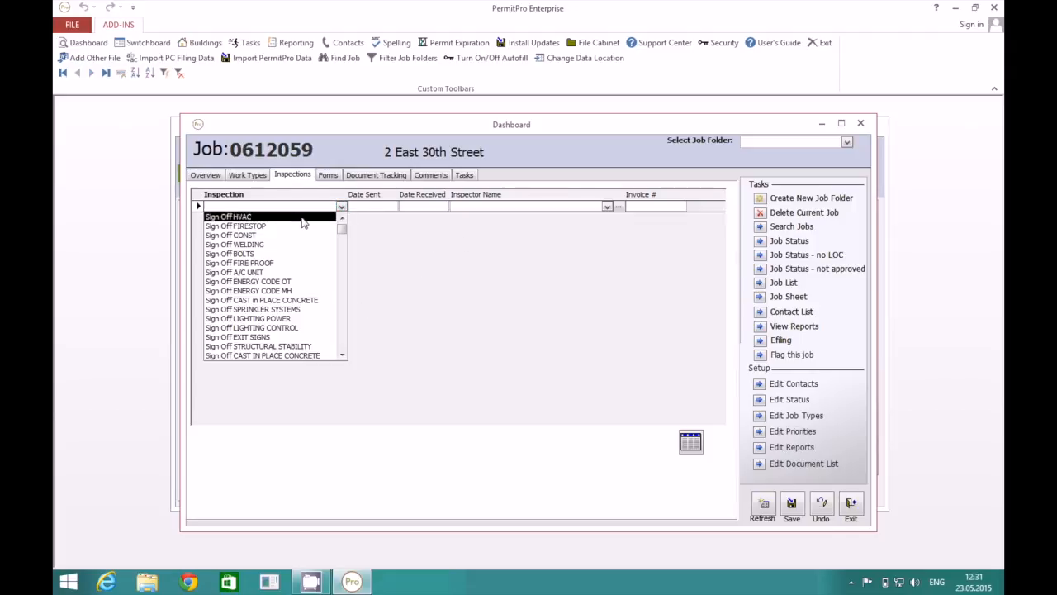
left_click(302, 218)
Set date sent 07.05.2015 and date received 20.05.2015, and assign the inspector.
left_click(373, 205)
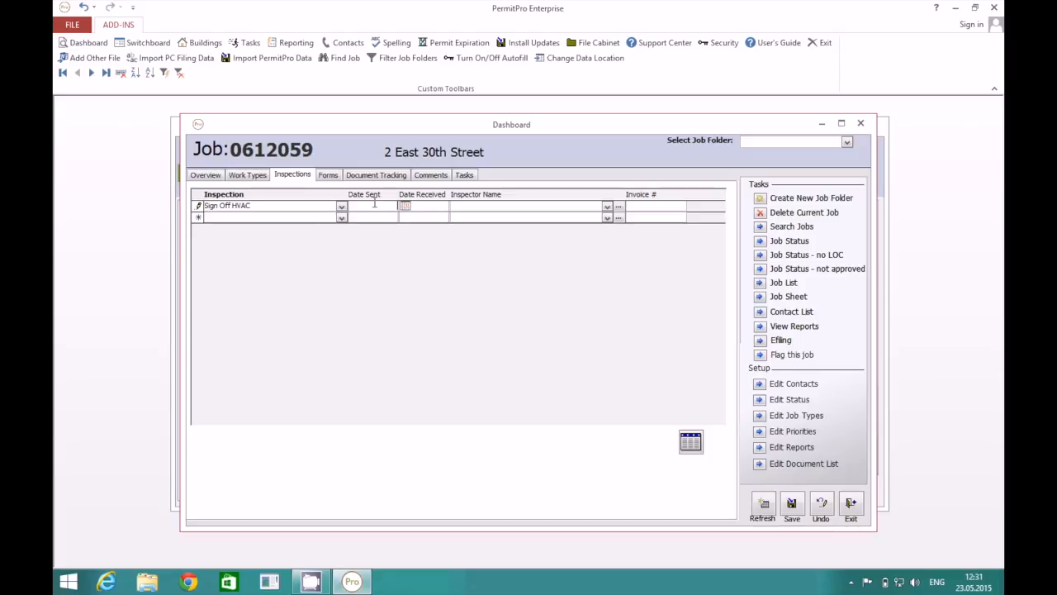
left_click(404, 209)
left_click(357, 256)
left_click(456, 205)
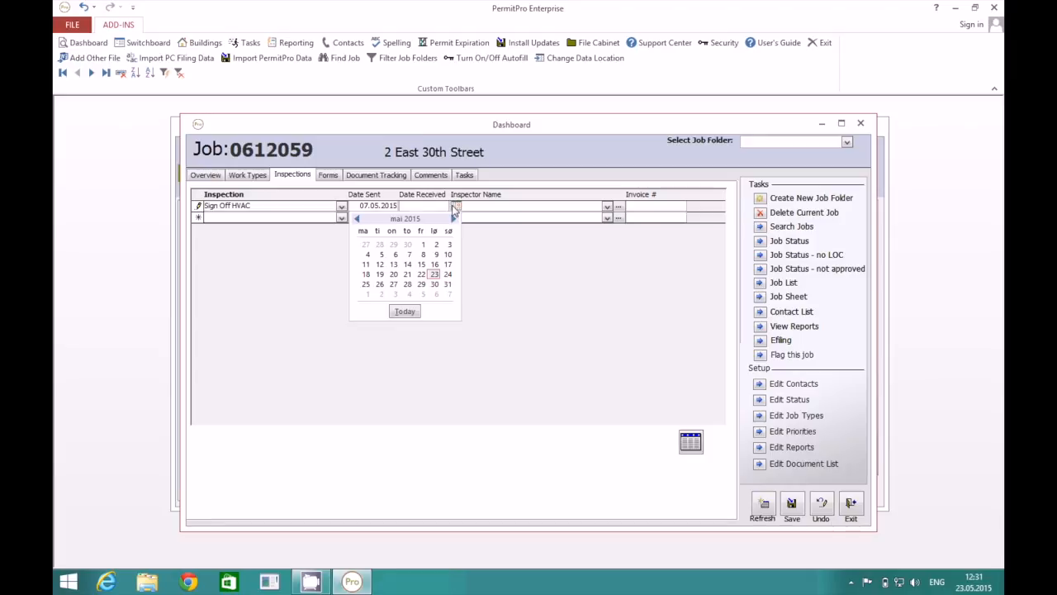
left_click(395, 275)
left_click(608, 207)
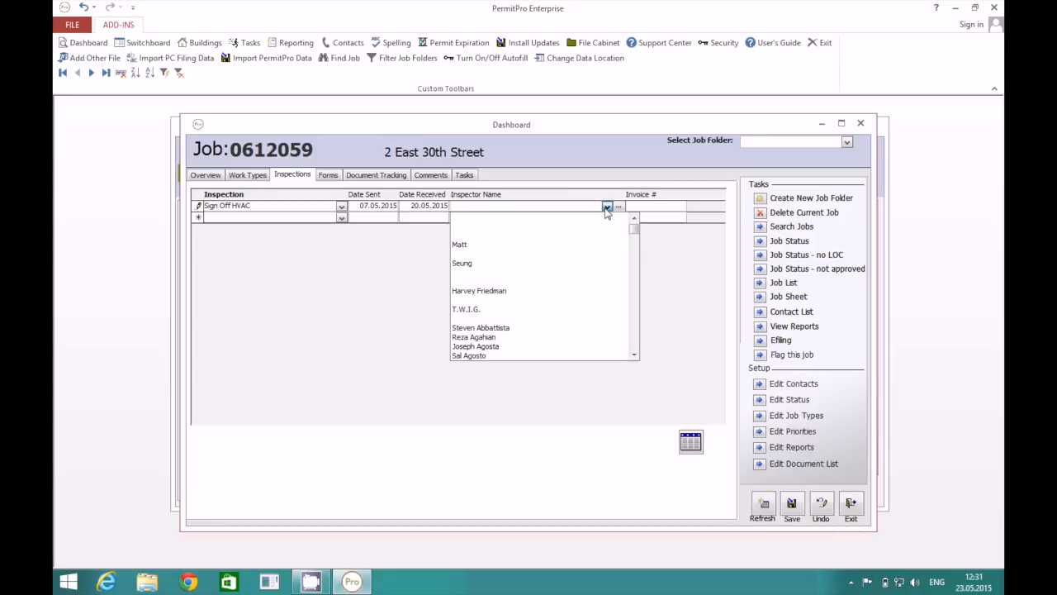
left_click(543, 338)
Check the inspection types table, then view the job's Forms.
left_click(664, 210)
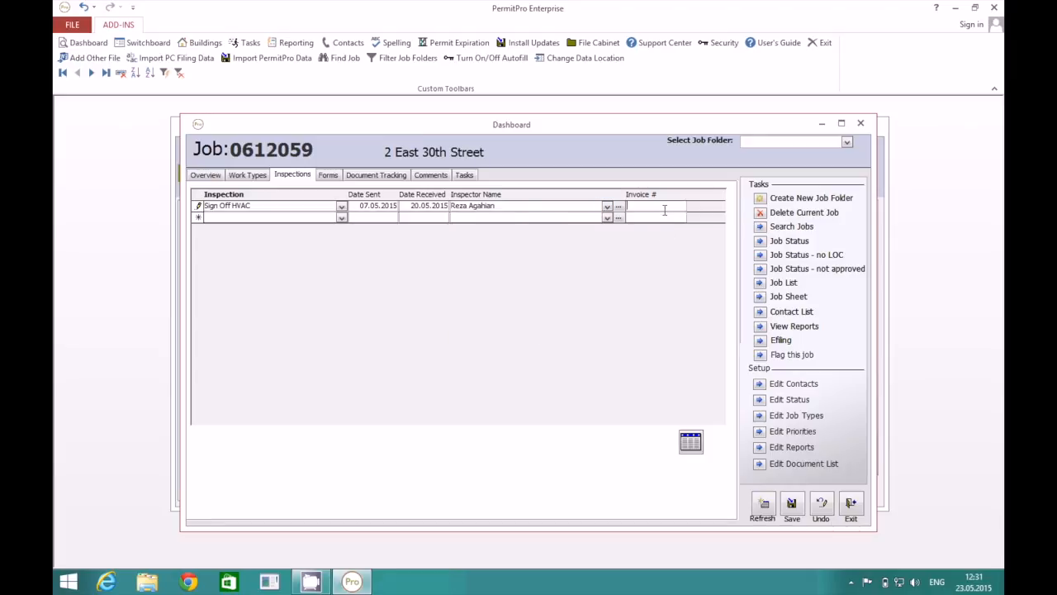
left_click(690, 442)
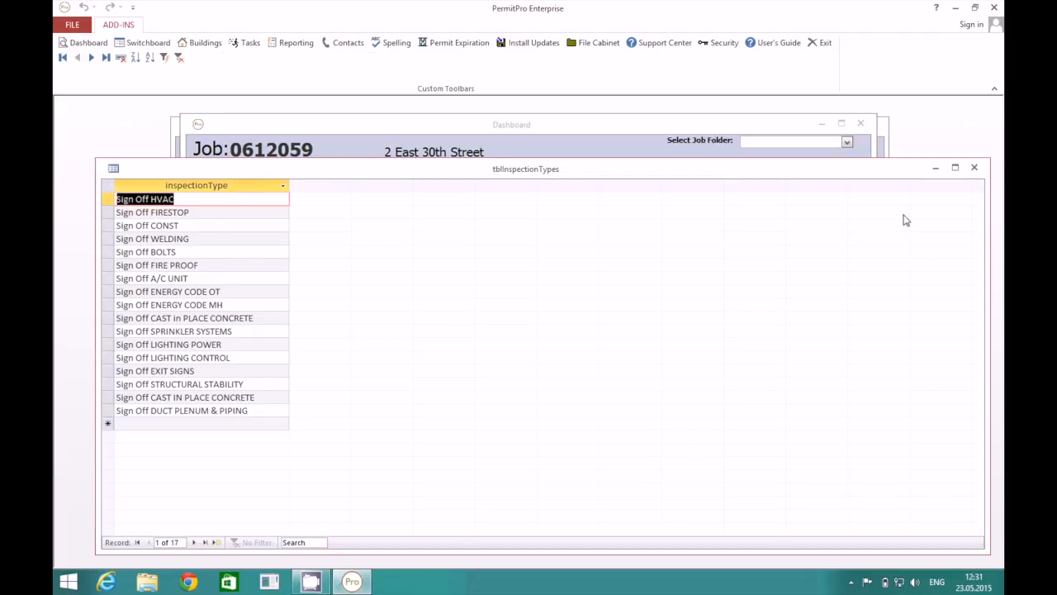
left_click(973, 168)
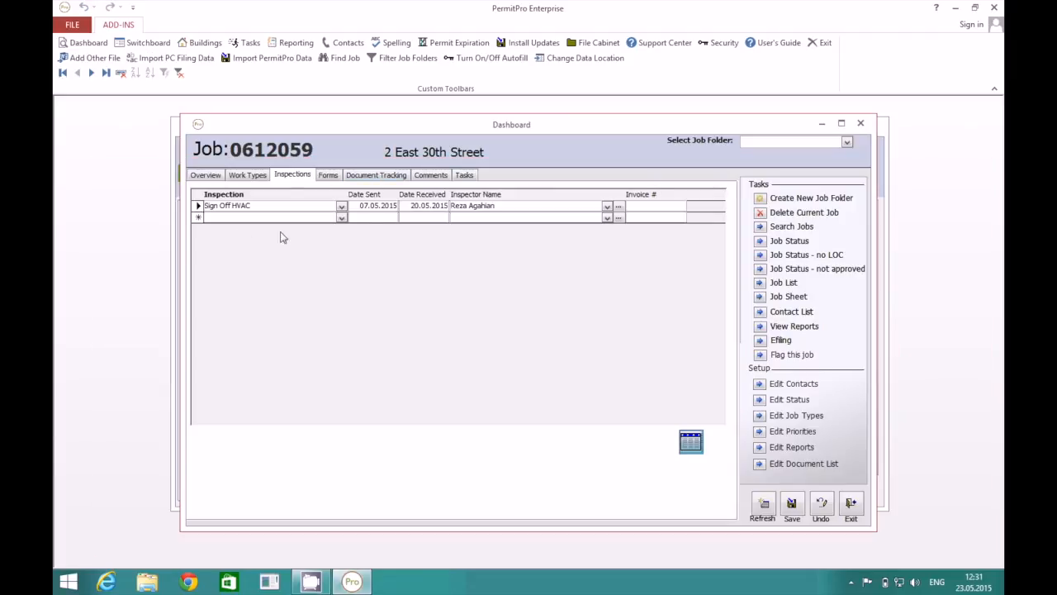
left_click(328, 175)
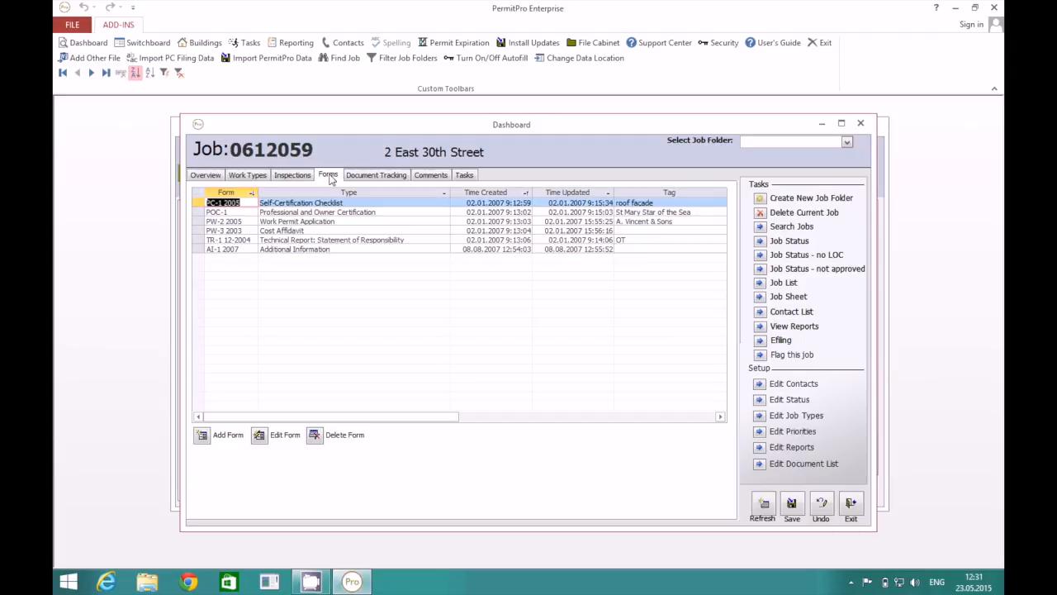
Under Document Tracking's Comments, begin typing the comment 'Any comments I have' for job 0612059.
left_click(376, 176)
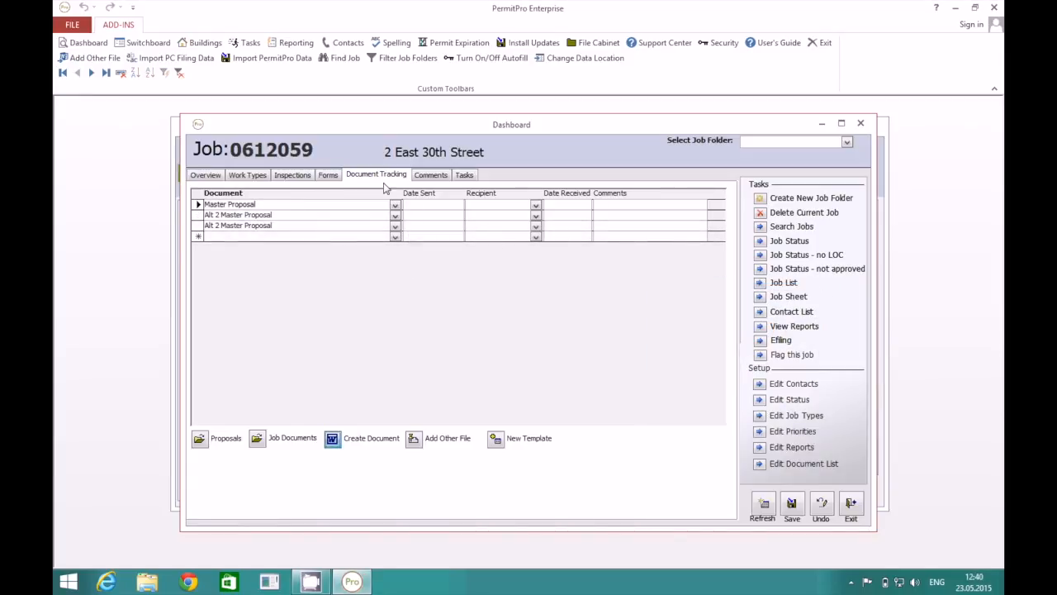
left_click(430, 175)
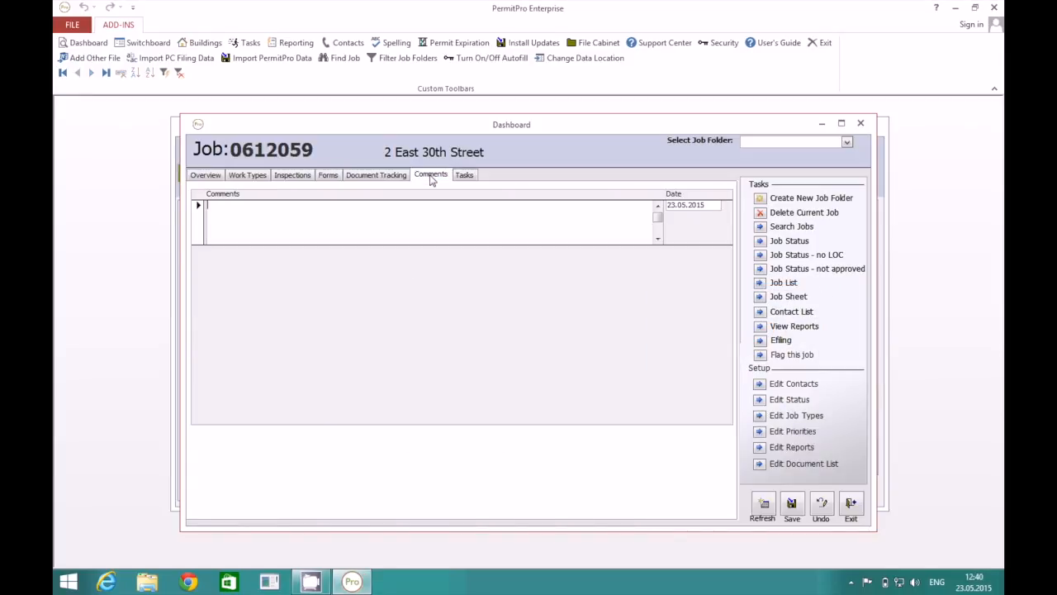
left_click(389, 204)
type("Any comments I have here")
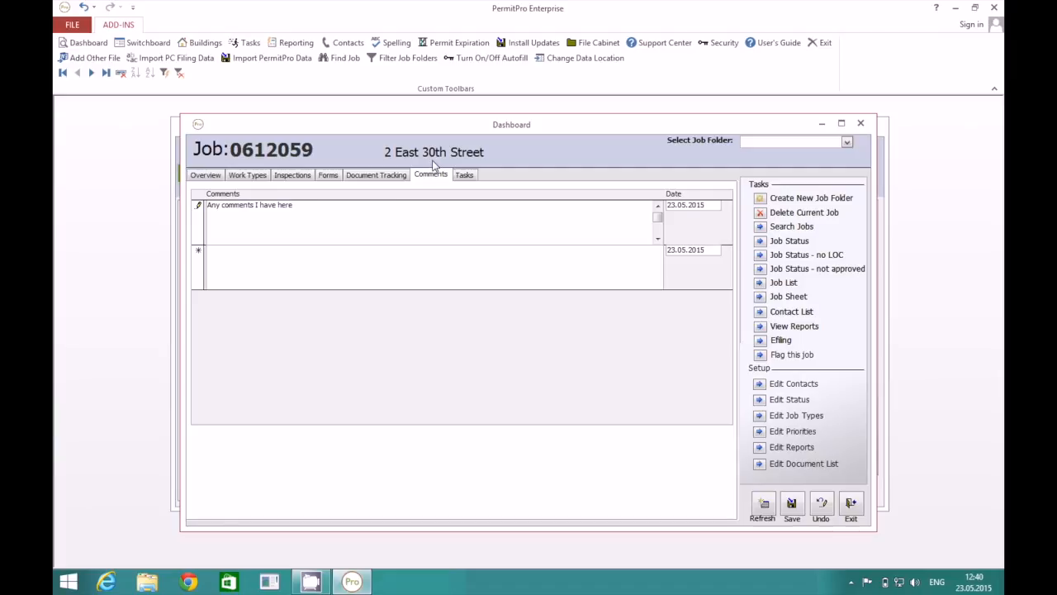
Add a Category 1 task for job 0612059, assigned to a staff member and due 08.05.2015.
left_click(465, 175)
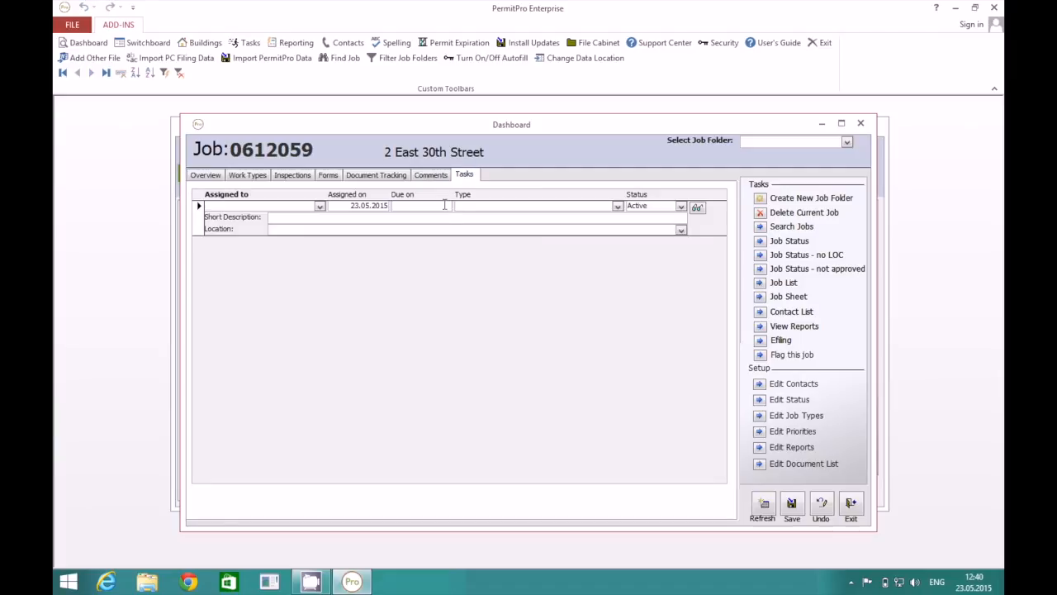
left_click(319, 206)
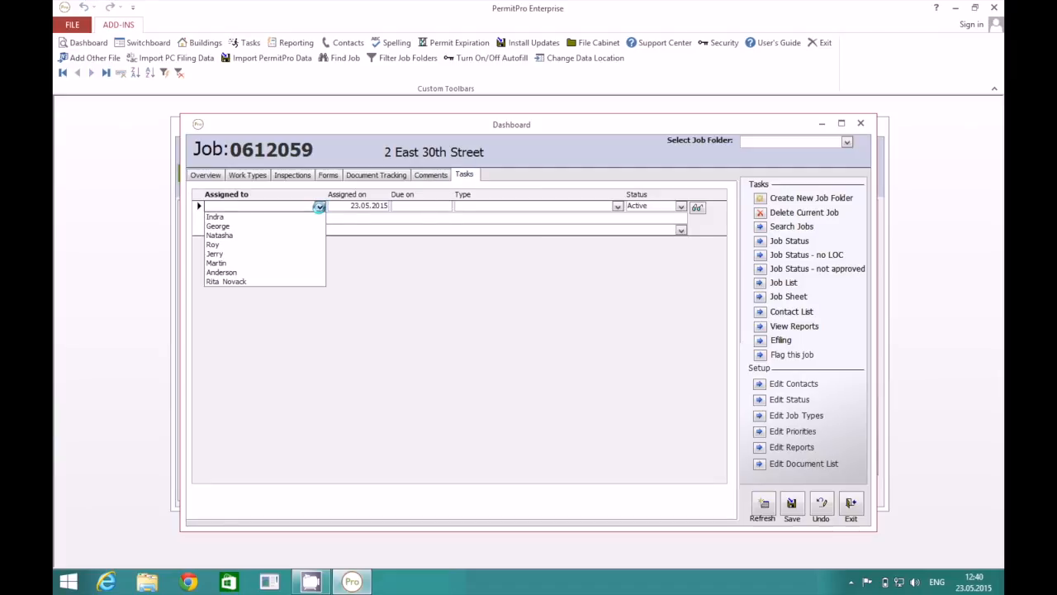
left_click(306, 234)
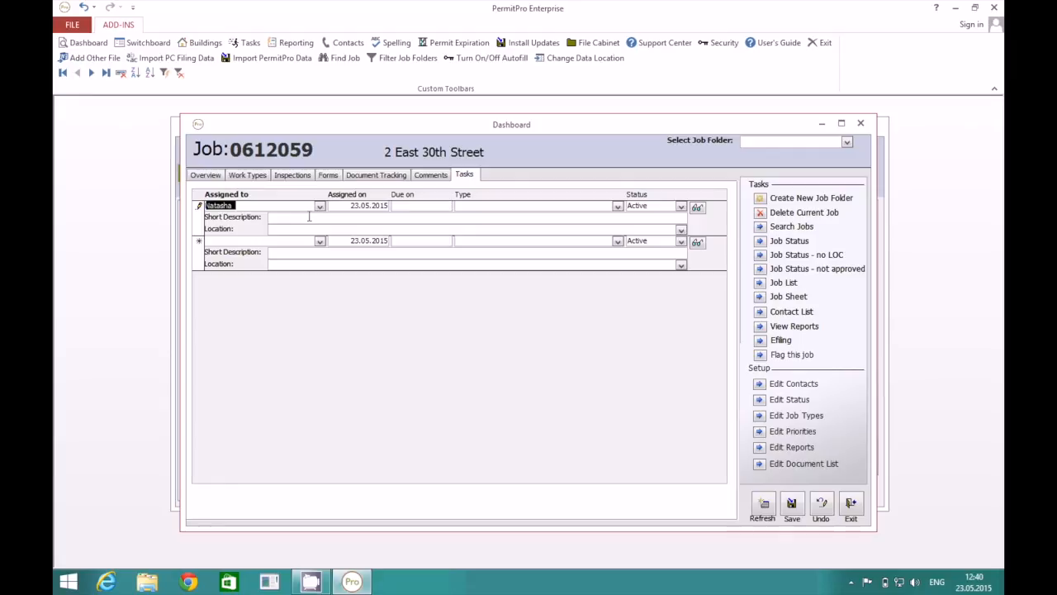
left_click(281, 202)
left_click(392, 205)
left_click(459, 206)
left_click(427, 255)
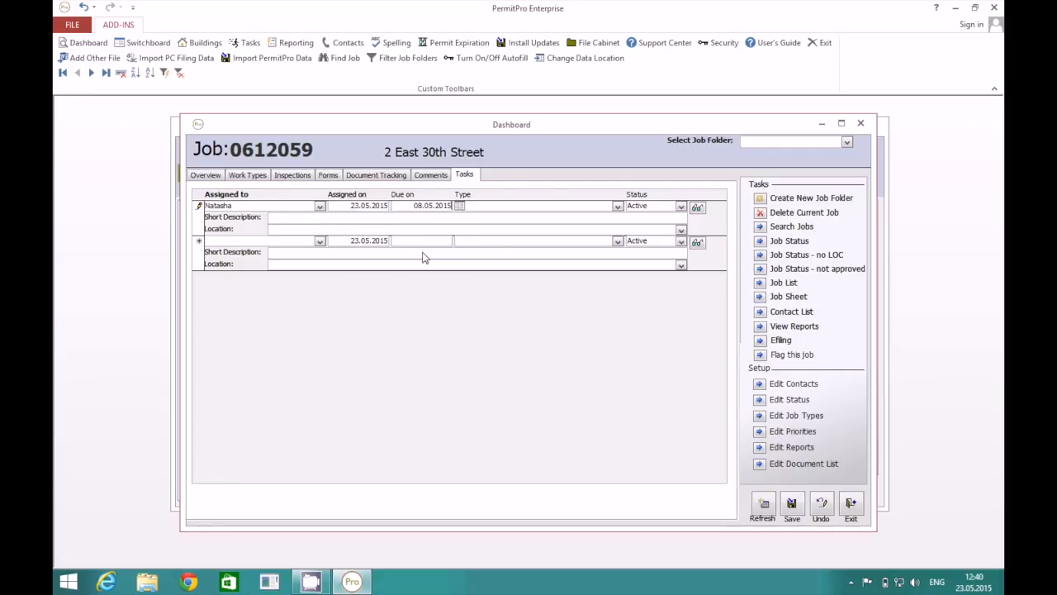
left_click(617, 206)
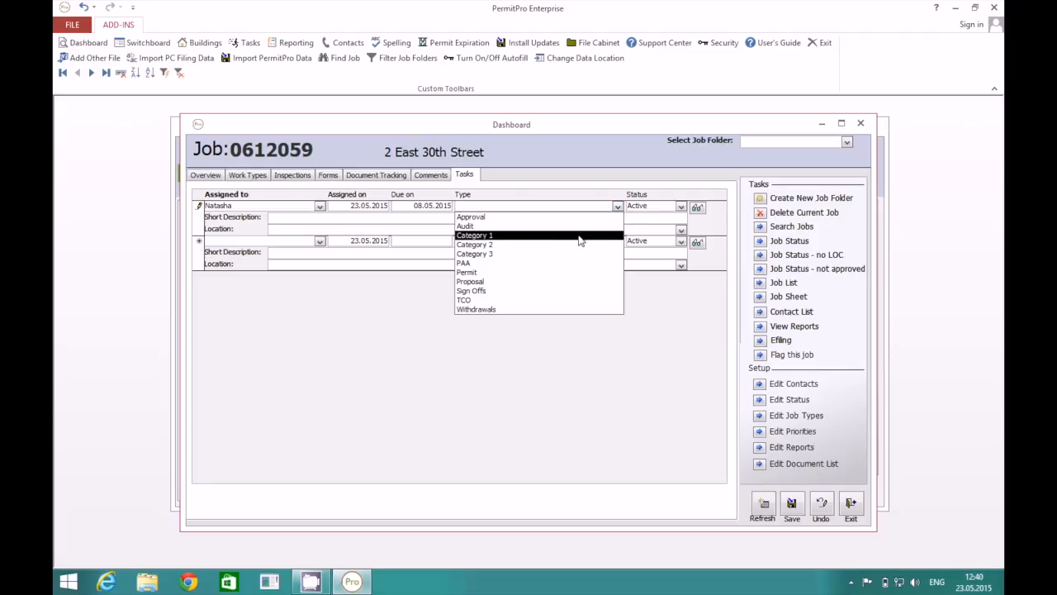
left_click(578, 237)
Describe the task as running documents to the DOB, set location to office, save, and close the dashboard.
left_click(671, 218)
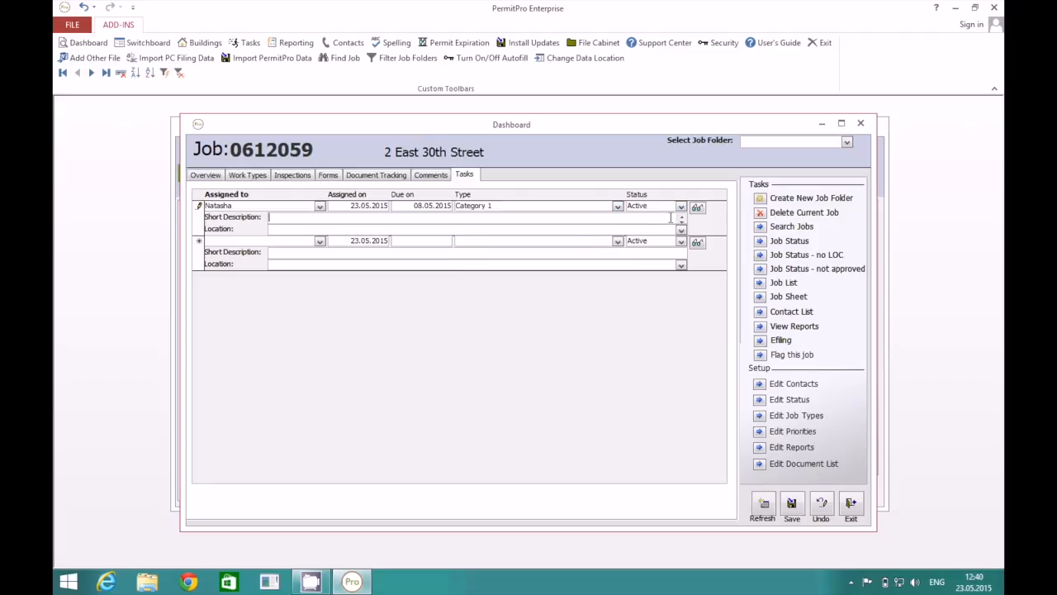
type("You need to run these down to the DOB")
key("Tab")
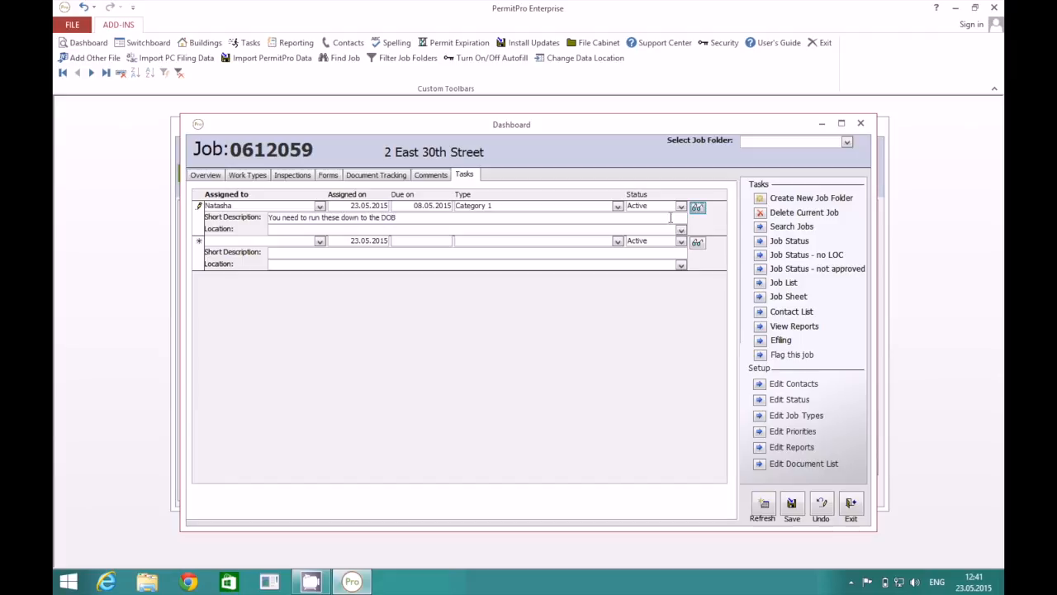
left_click(679, 231)
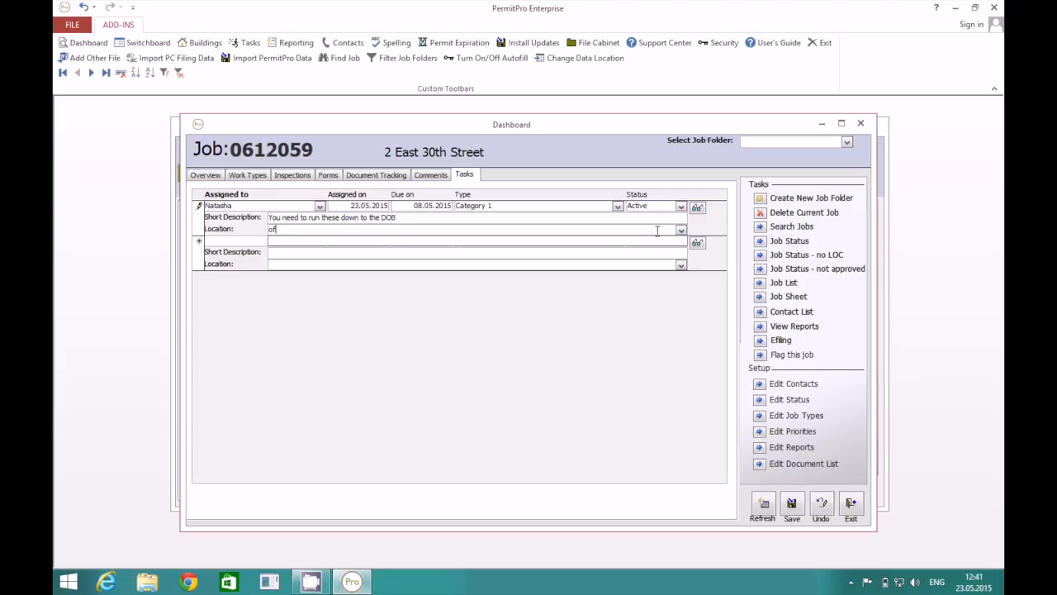
left_click(661, 216)
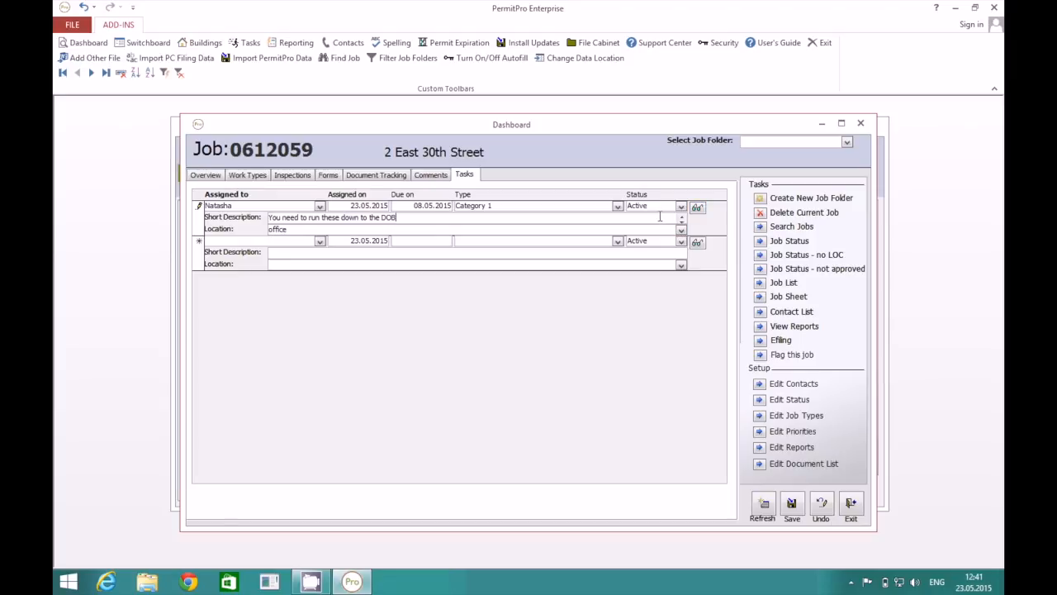
left_click(198, 254)
left_click(862, 123)
left_click(873, 128)
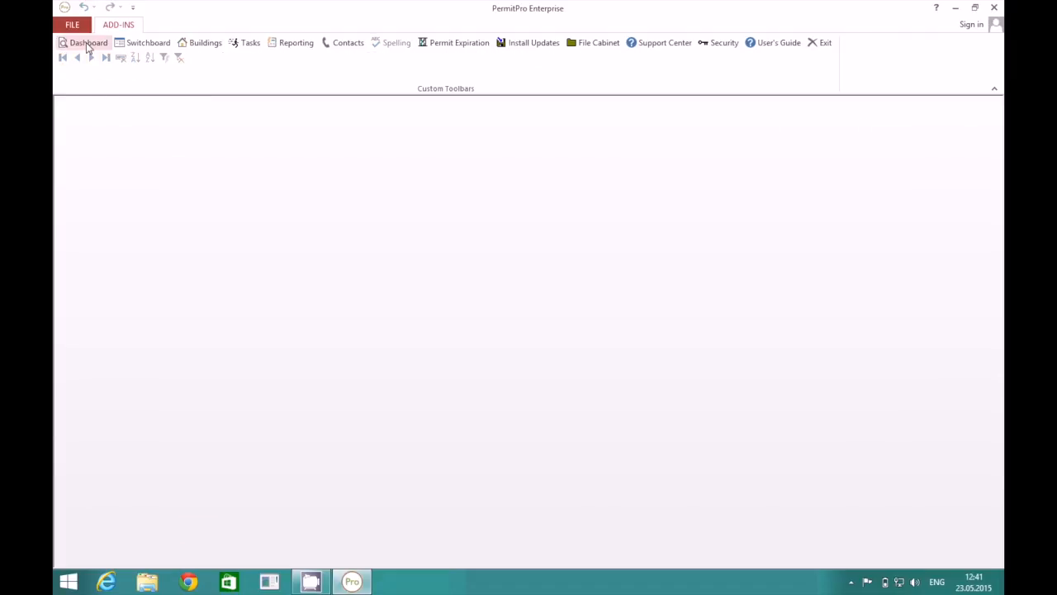
left_click(86, 42)
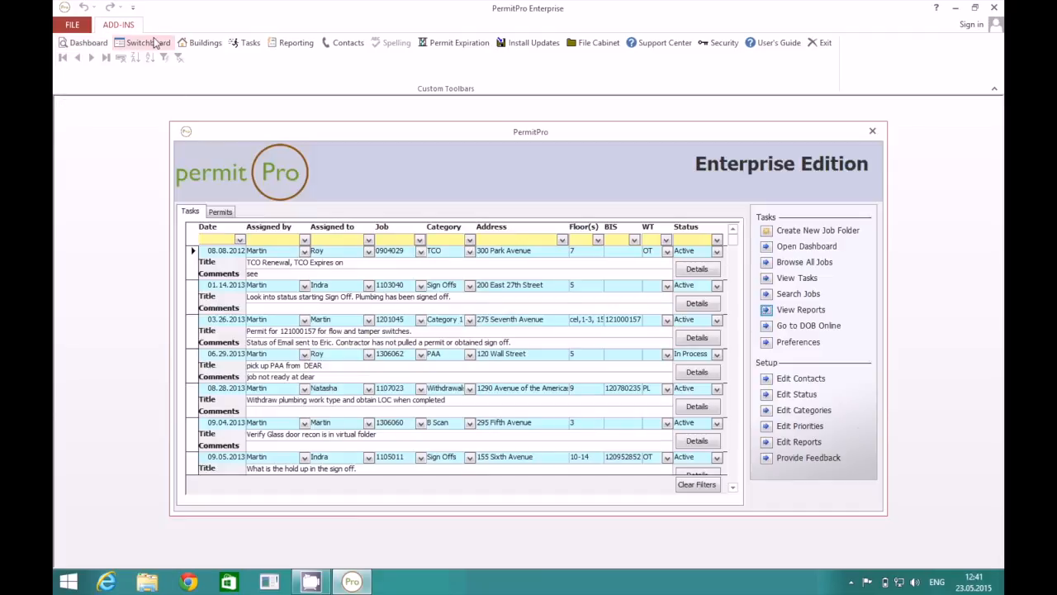
left_click(368, 240)
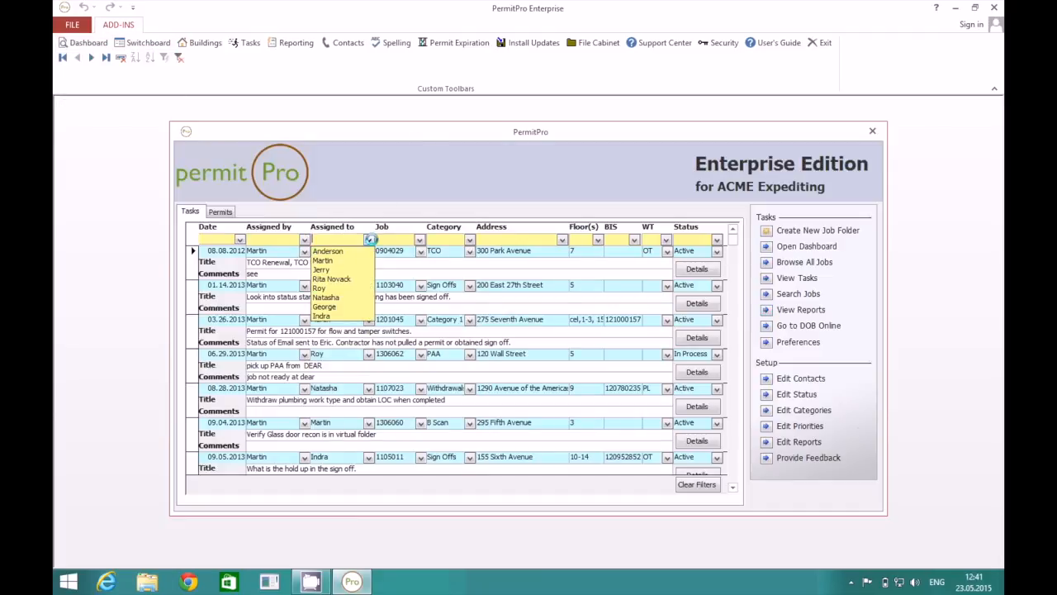
left_click(338, 297)
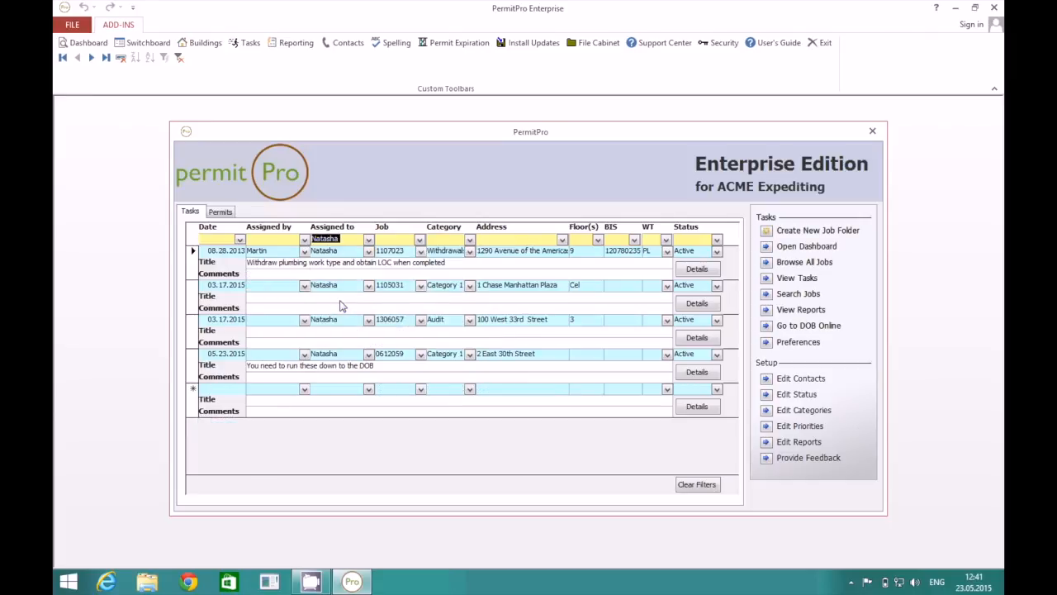
left_click(195, 363)
Browse the full task list, then bring up the Choose Jobs for Reporting window.
left_click(767, 281)
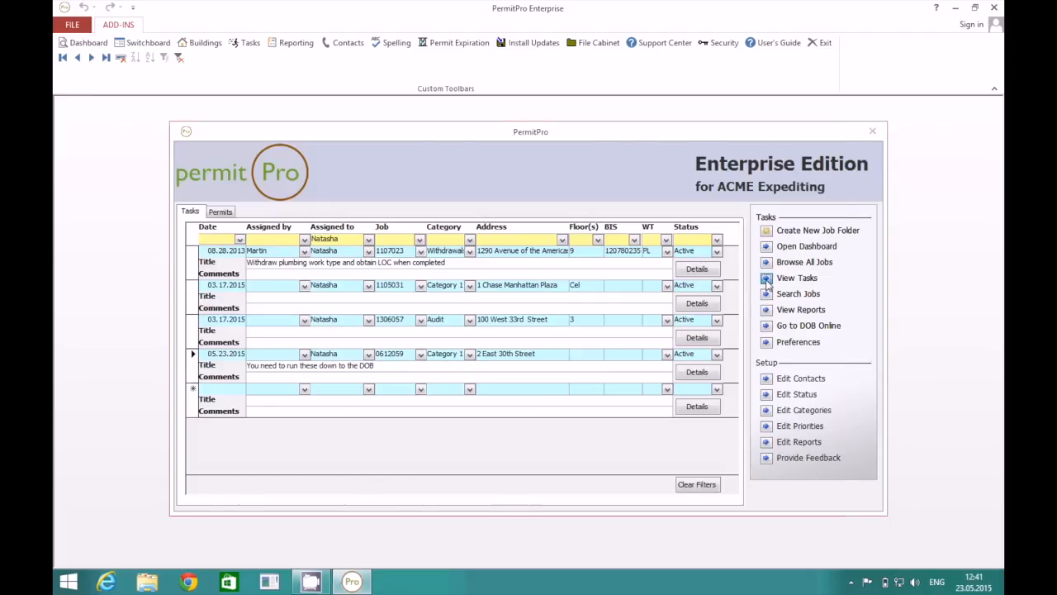
scroll(347, 250, "down", 10)
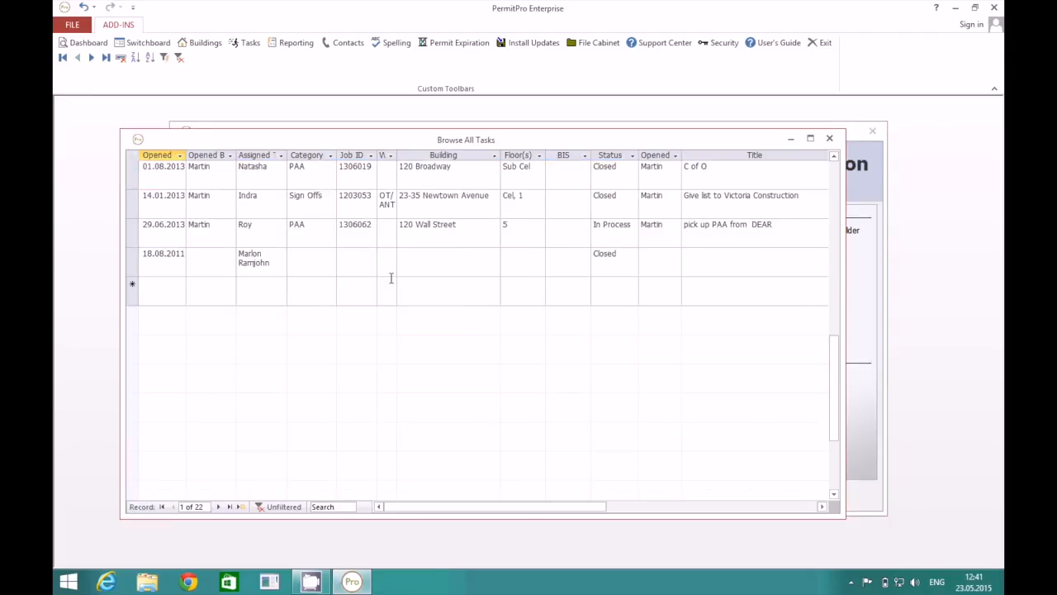
left_click(829, 138)
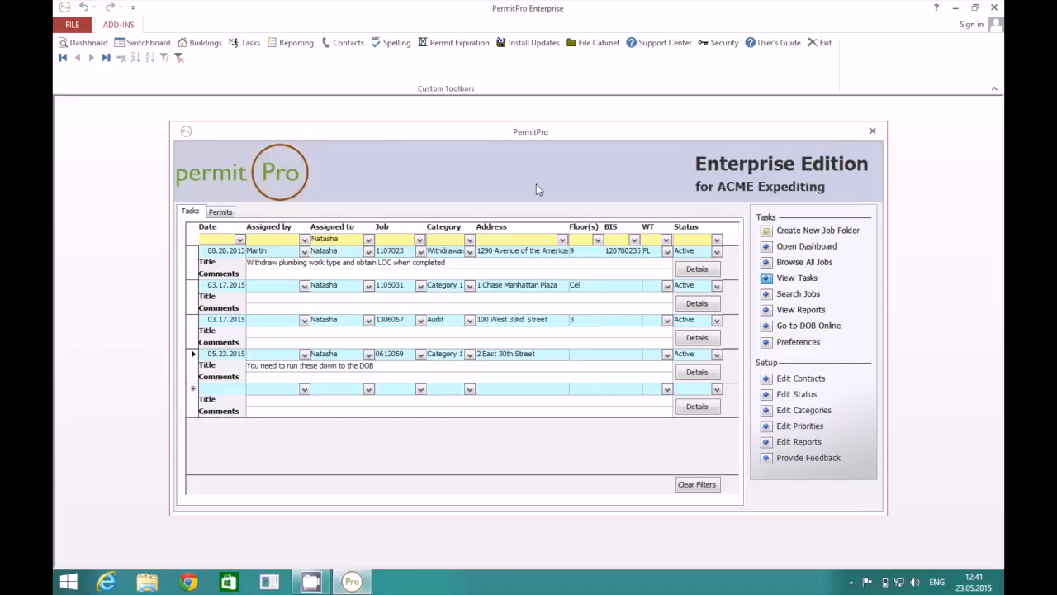
left_click(767, 308)
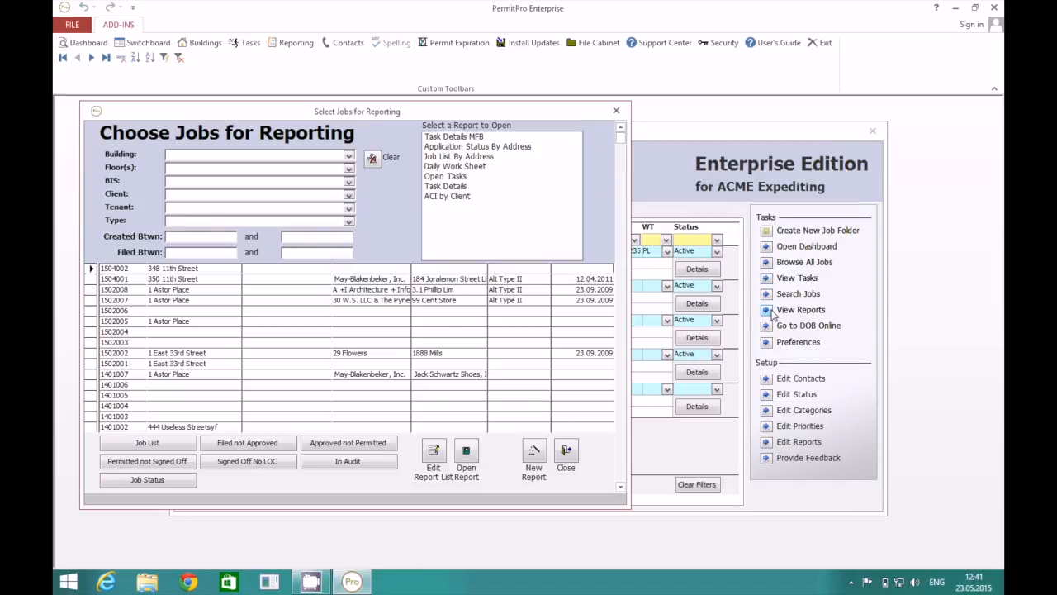
Preview the Open Tasks report listing nine open tasks, then close the preview and the job chooser.
left_click(446, 177)
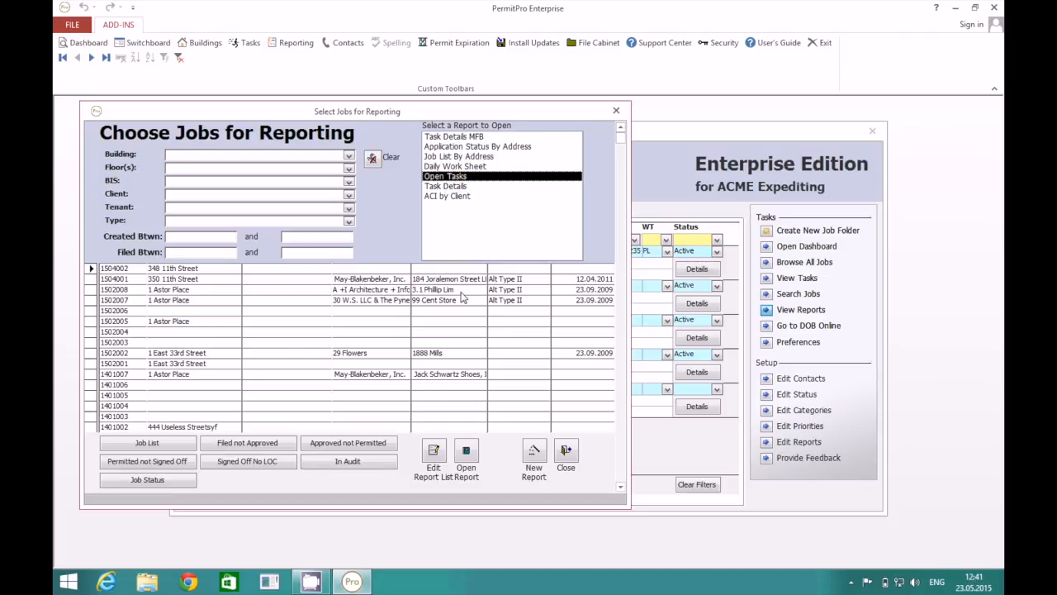
left_click(466, 450)
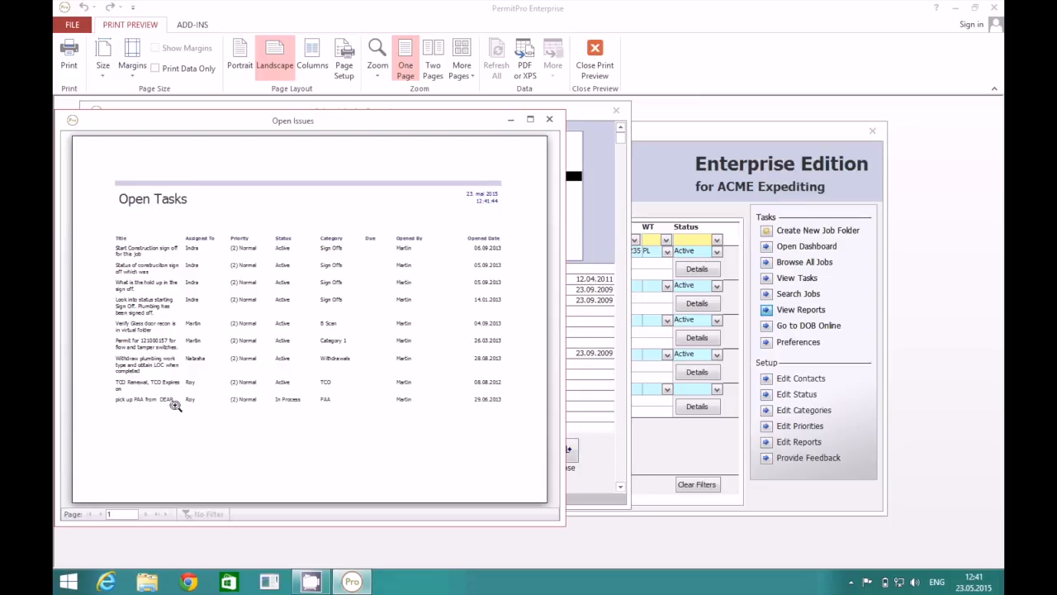
left_click(551, 121)
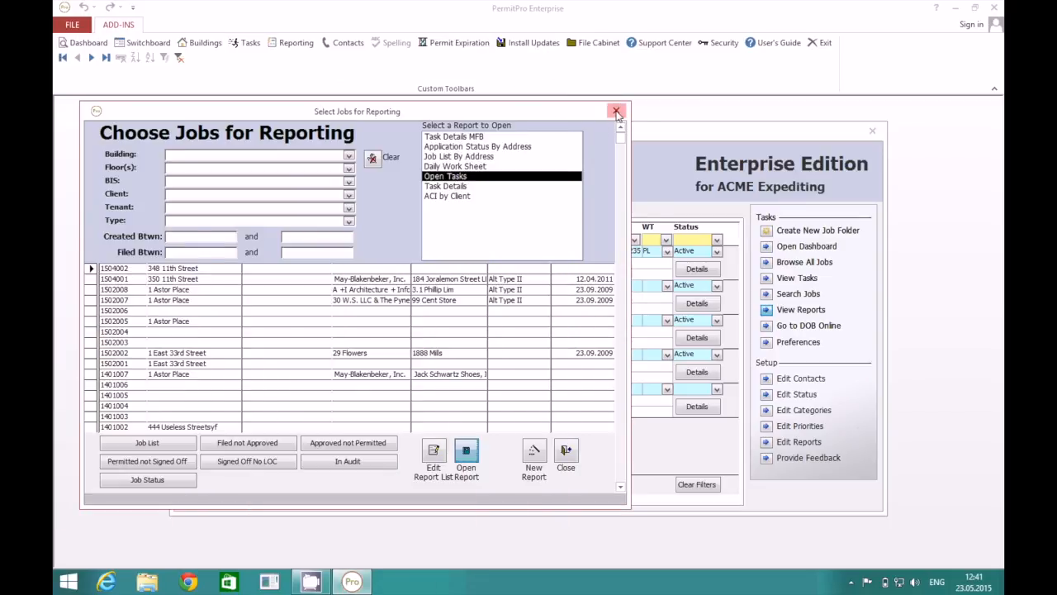
left_click(616, 111)
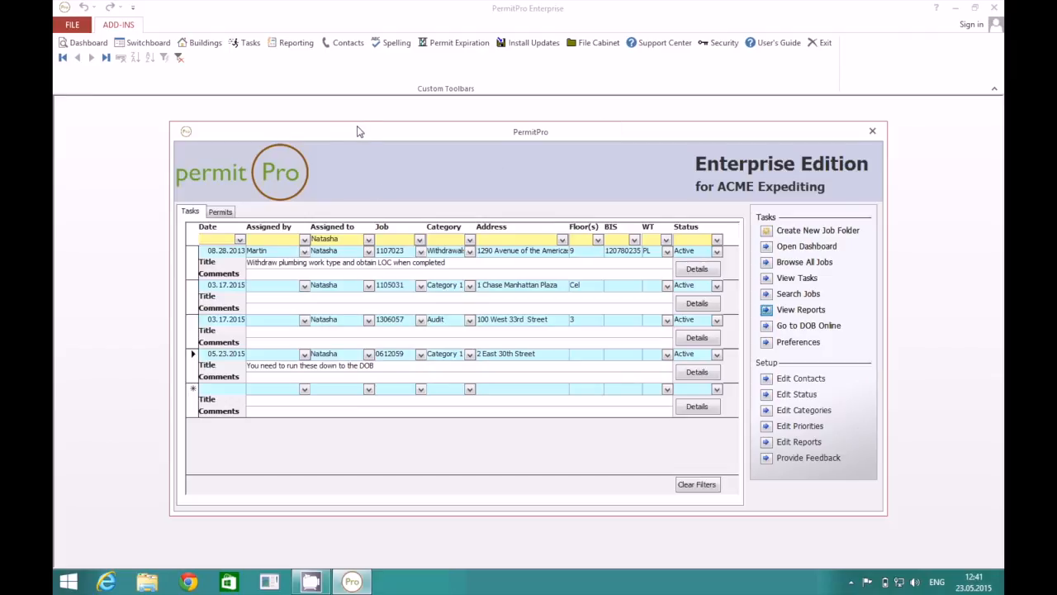
left_click(342, 43)
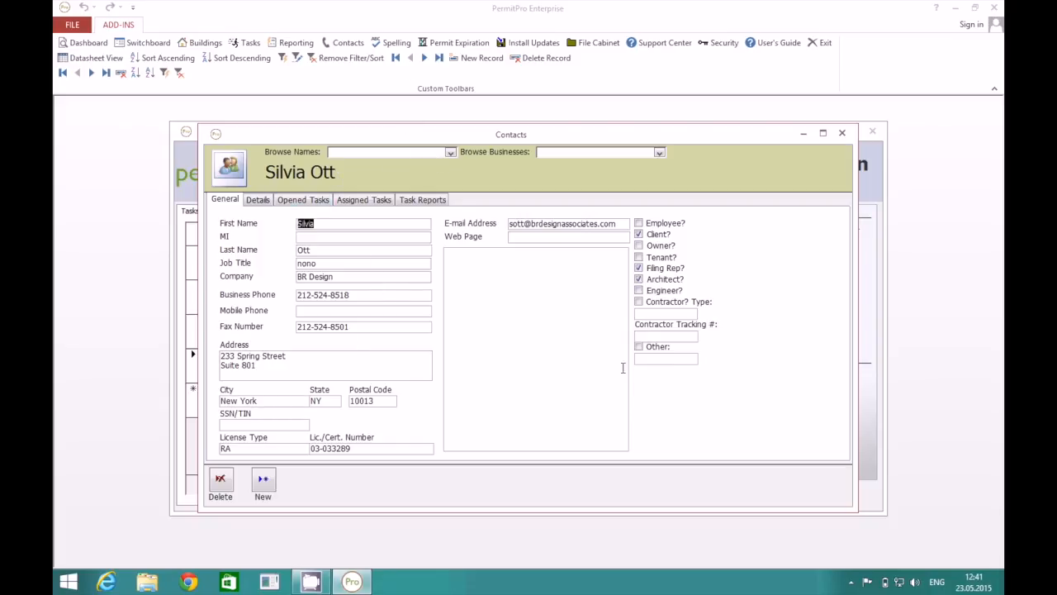
left_click(265, 208)
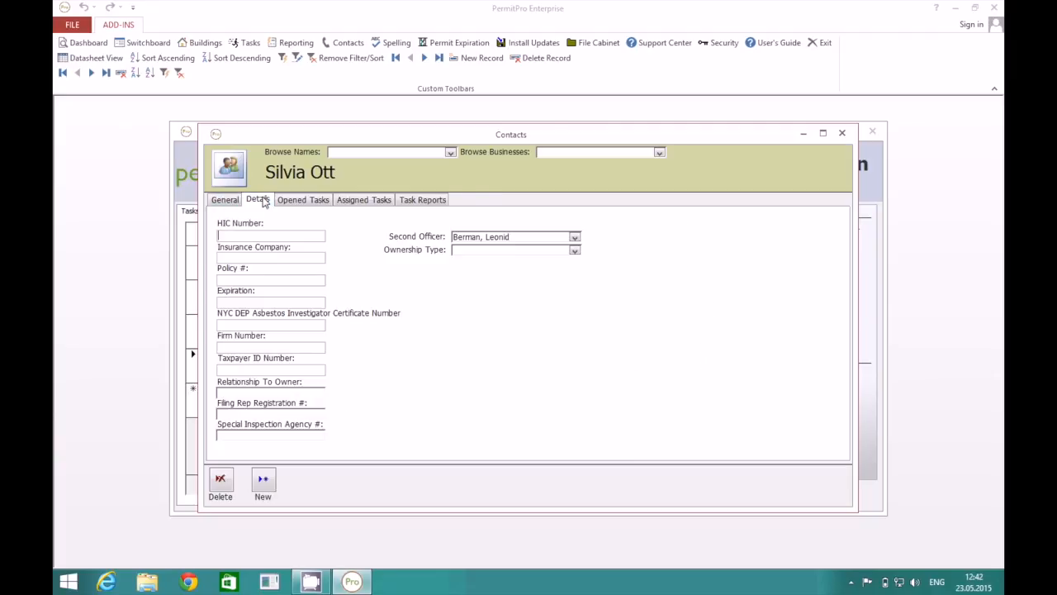
left_click(297, 205)
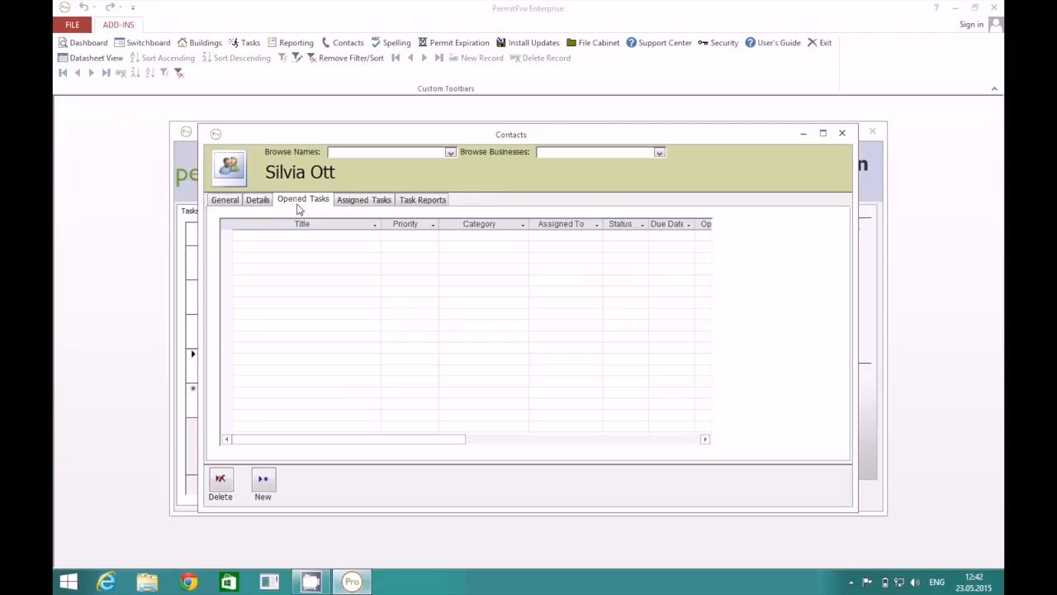
left_click(352, 207)
left_click(423, 203)
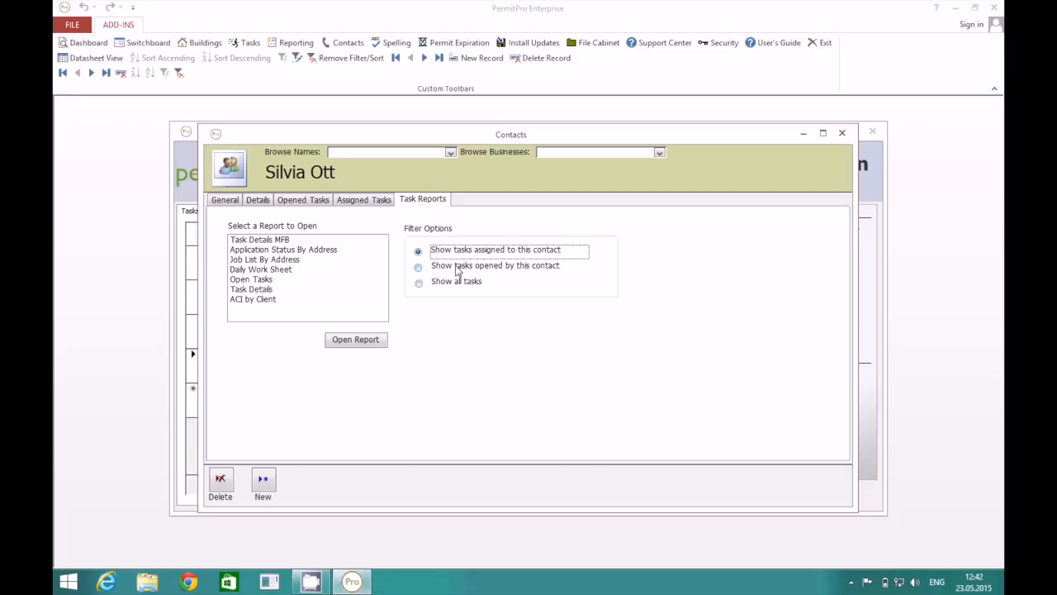
left_click(276, 240)
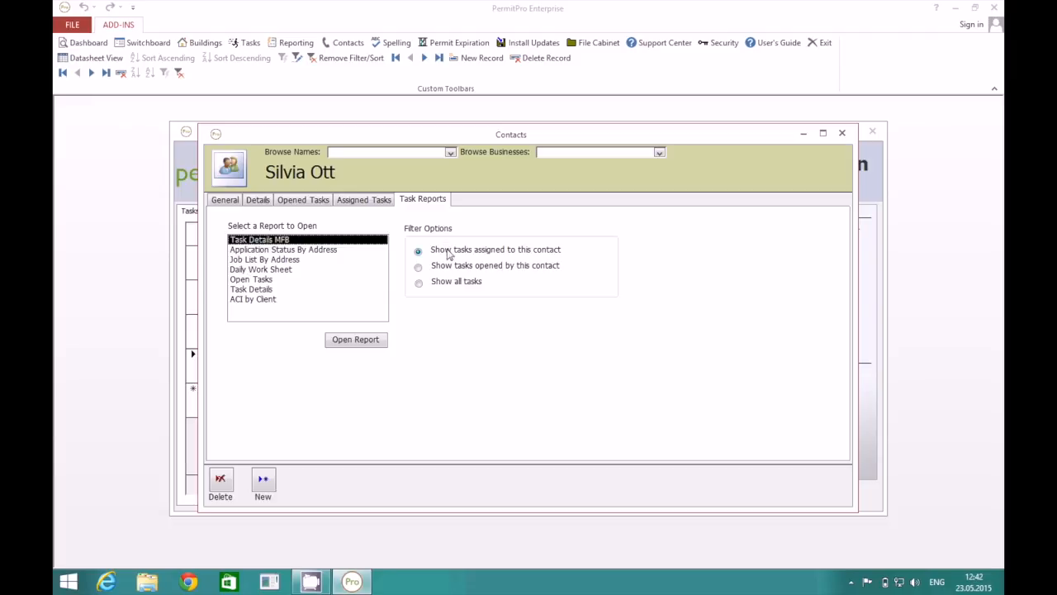
left_click(353, 336)
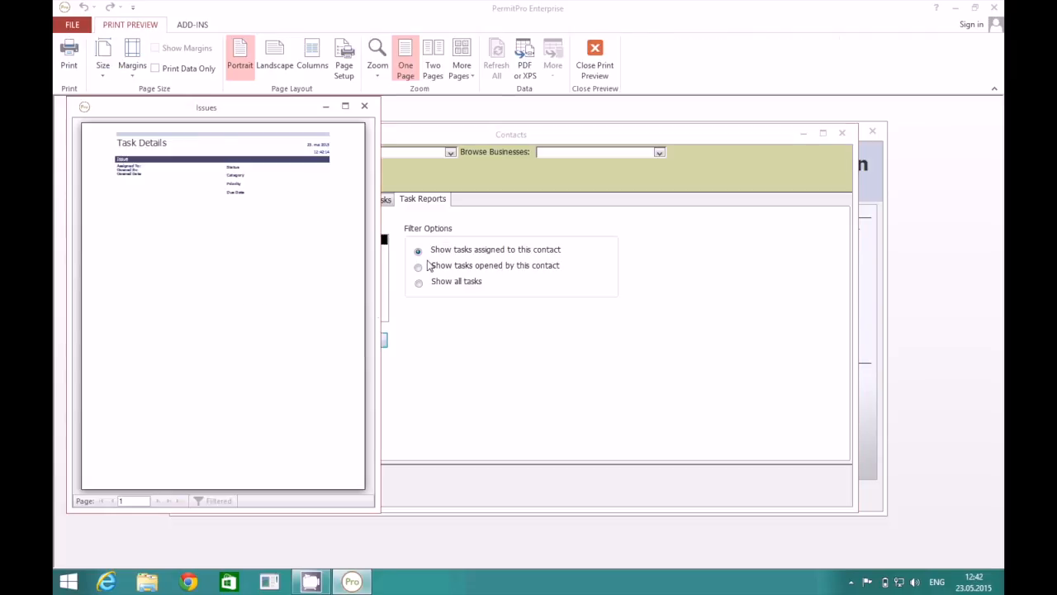
left_click(365, 107)
left_click(843, 133)
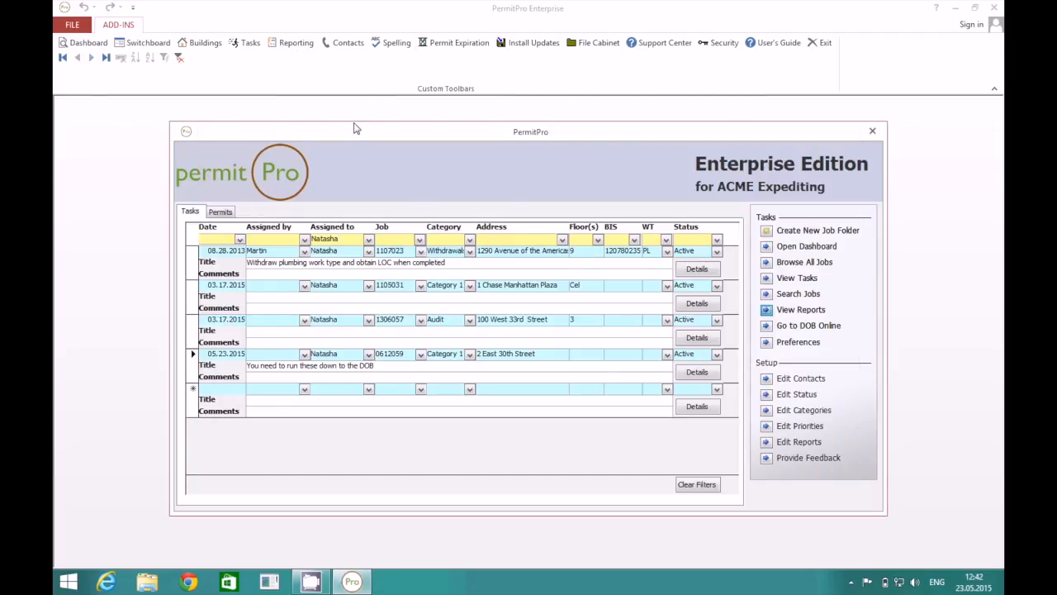
left_click(204, 42)
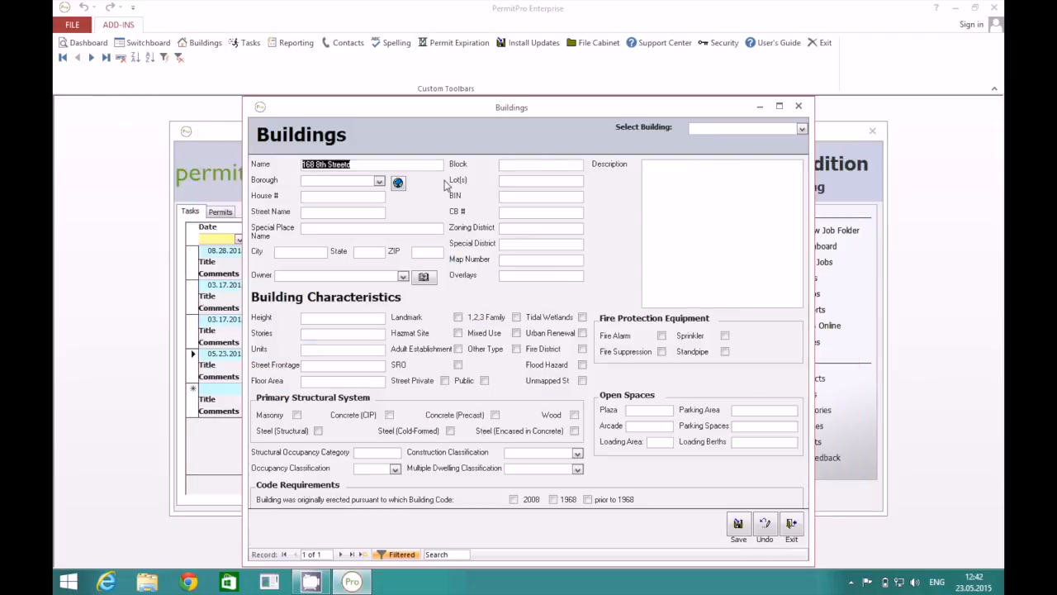
left_click(801, 129)
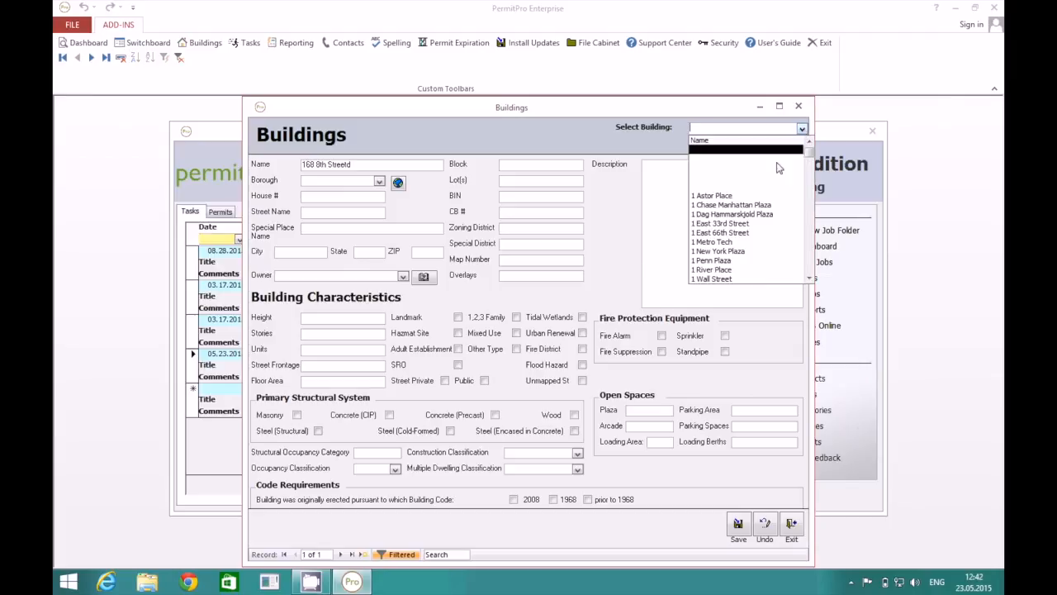
left_click(737, 236)
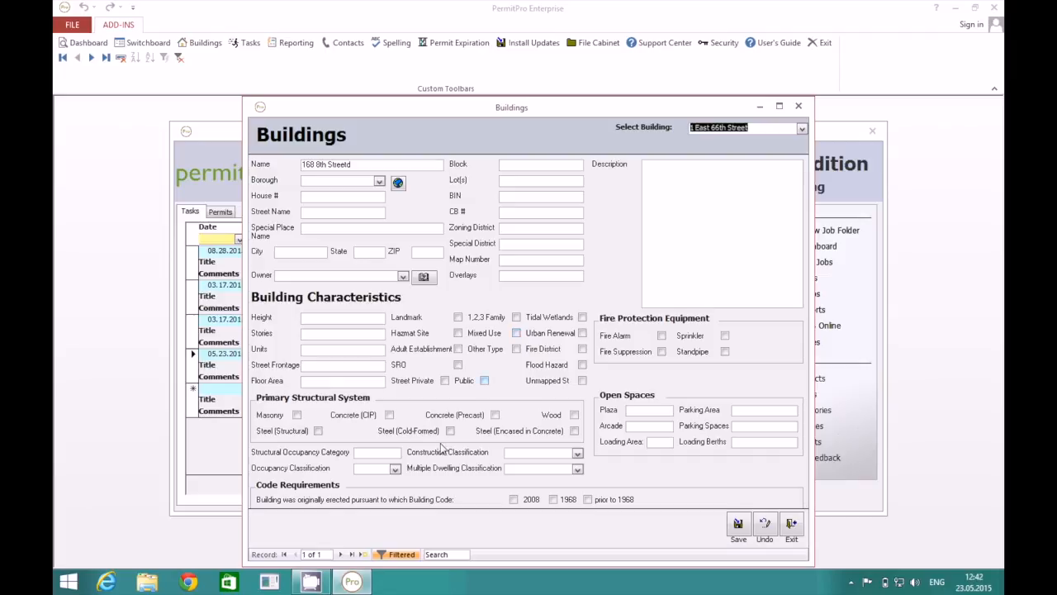
left_click(393, 558)
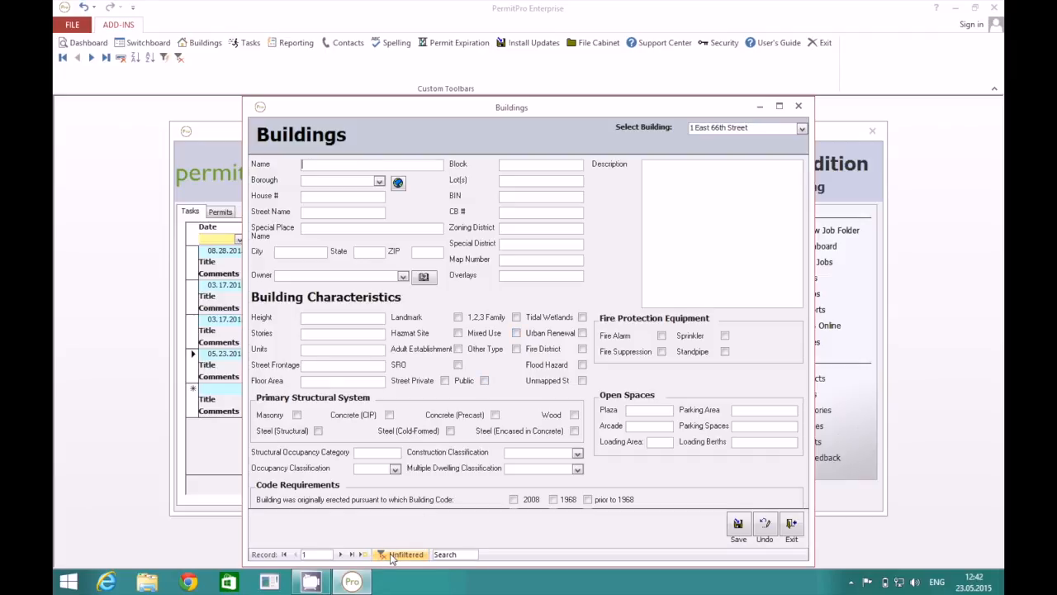
left_click(801, 128)
left_click(754, 217)
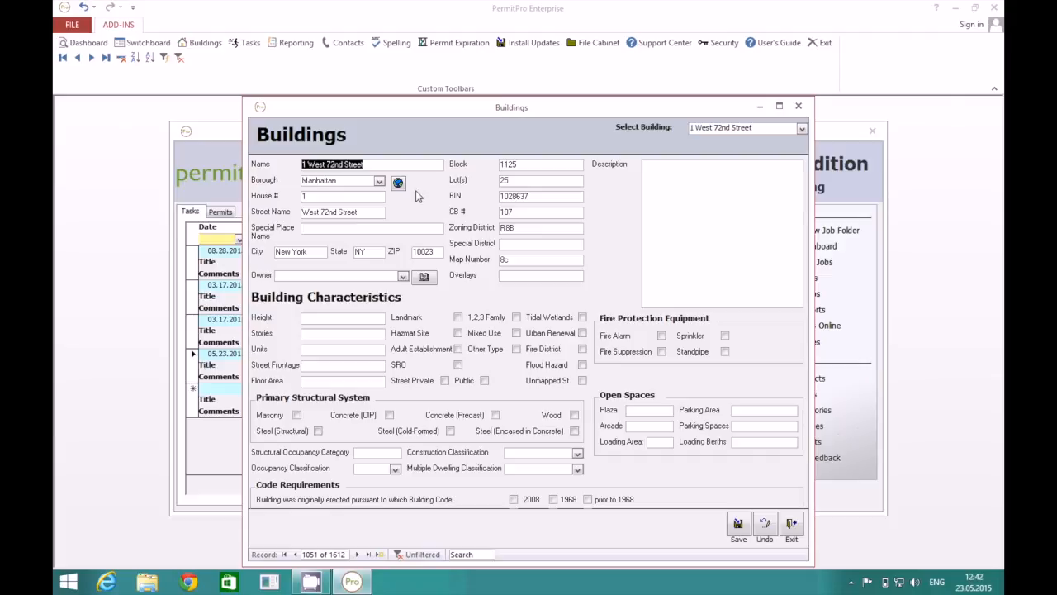
left_click(799, 106)
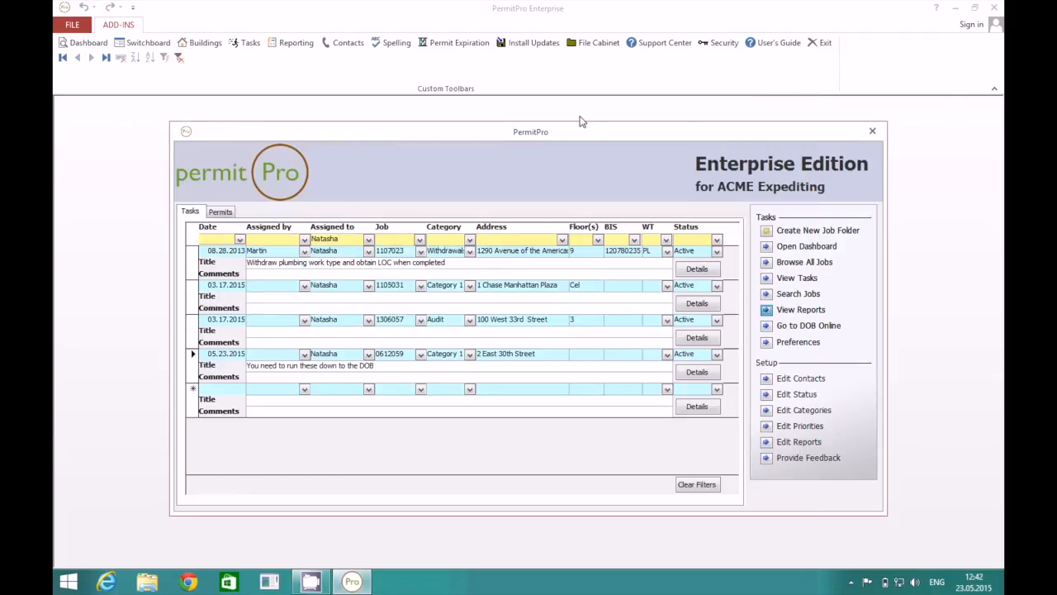
left_click(229, 216)
left_click(190, 213)
Open the job dashboard on its Work Types tab.
left_click(82, 43)
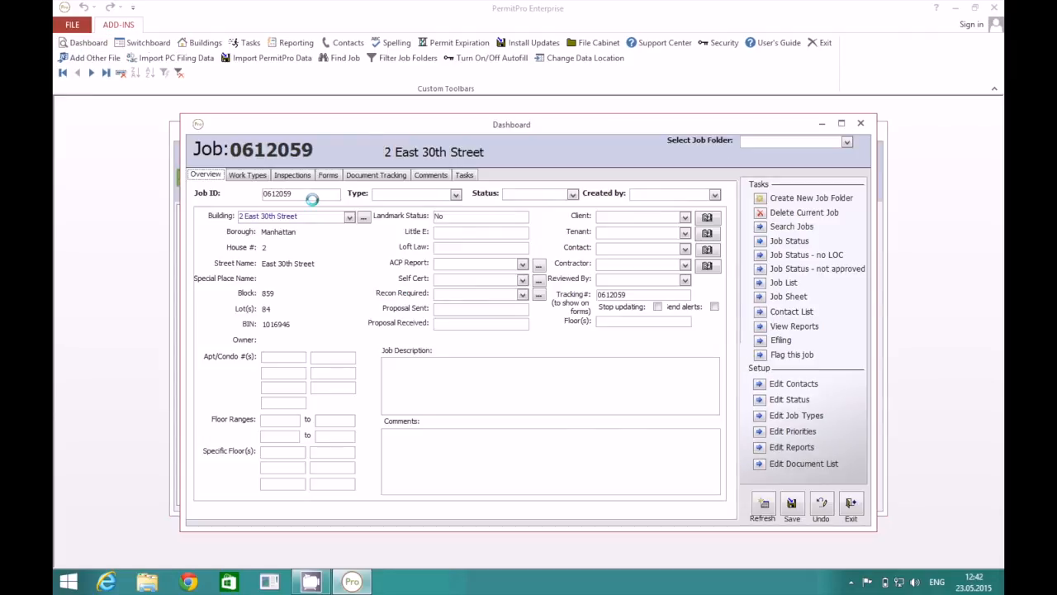
left_click(251, 181)
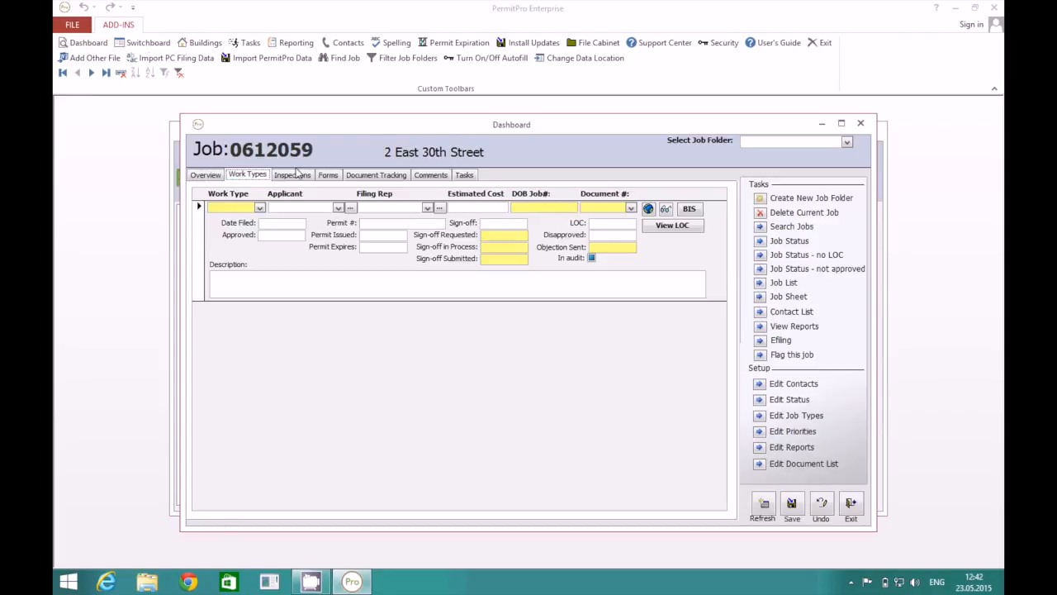
left_click(206, 175)
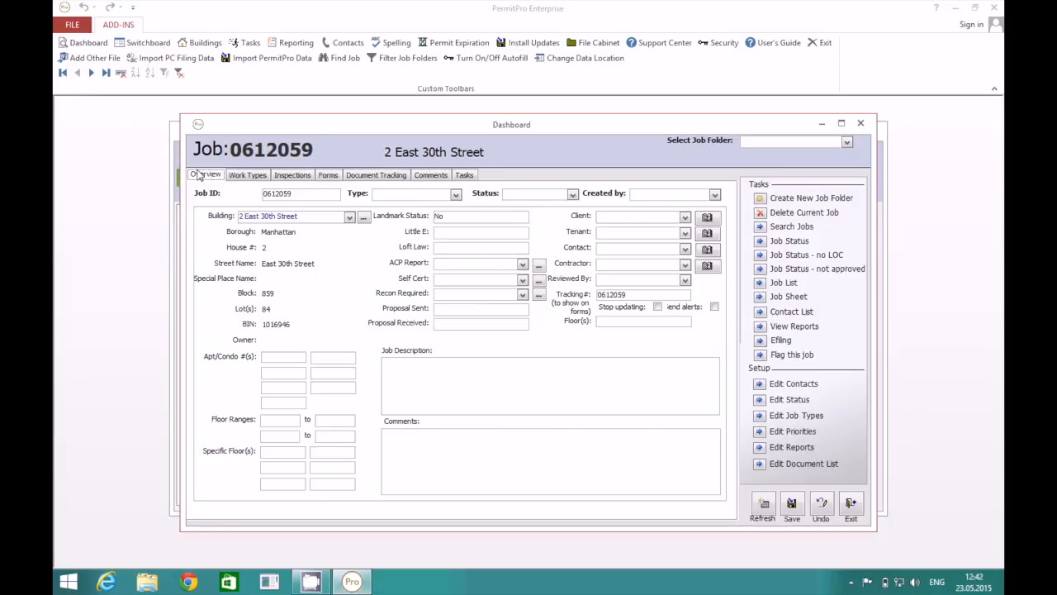
left_click(258, 176)
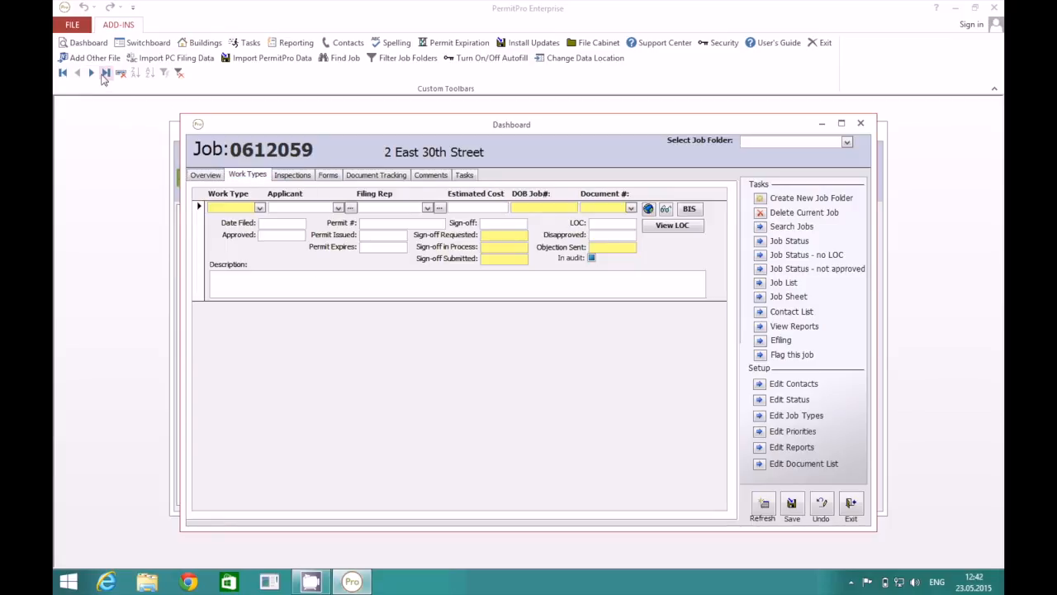
left_click(93, 74)
left_click(93, 73)
left_click(93, 73)
left_click(93, 74)
left_click(92, 74)
left_click(93, 73)
left_click(92, 73)
left_click(93, 73)
left_click(92, 73)
left_click(93, 73)
left_click(93, 74)
left_click(93, 73)
left_click(92, 73)
left_click(104, 74)
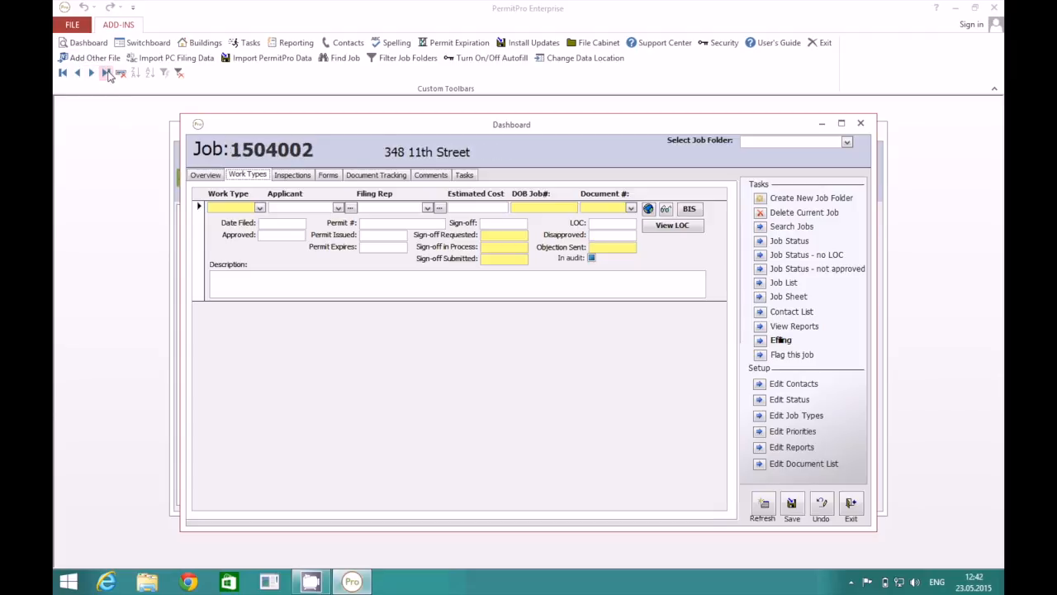
left_click(79, 73)
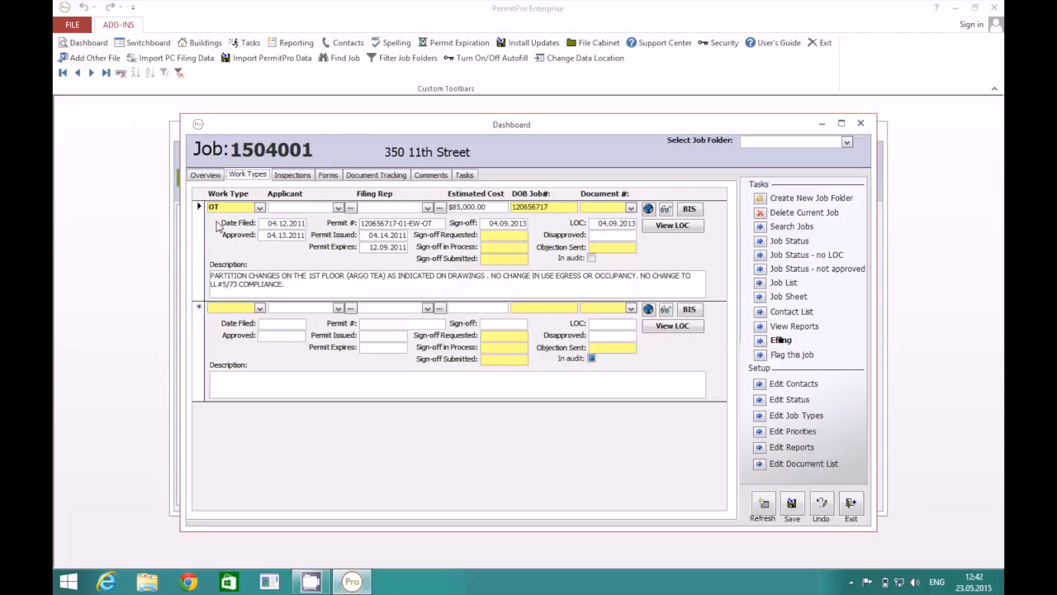
Check the job's DOB BIS information, close it, and reopen the dashboard on job 0612059.
left_click(688, 211)
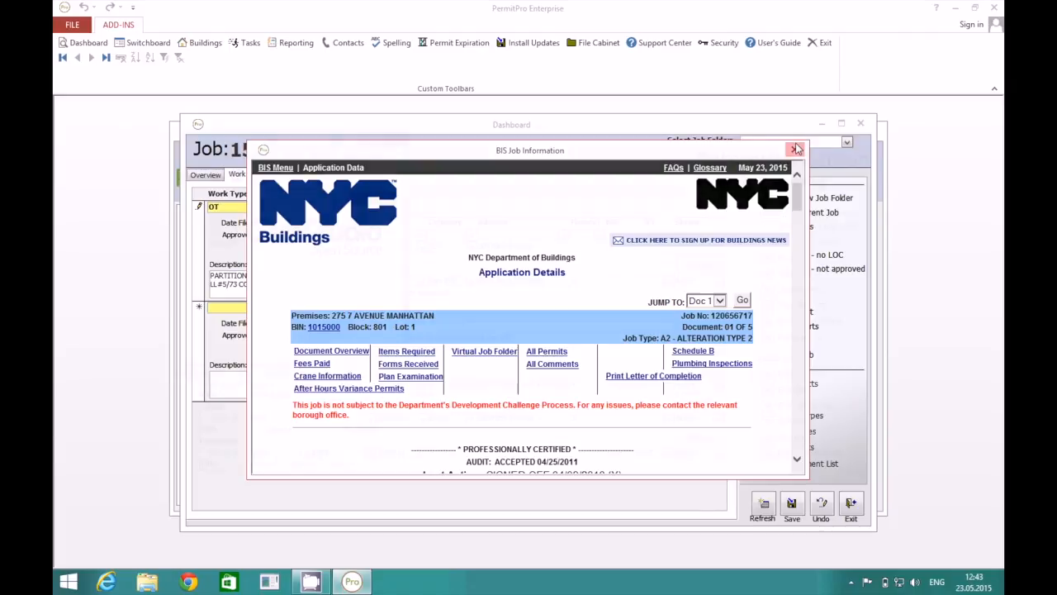
left_click(795, 150)
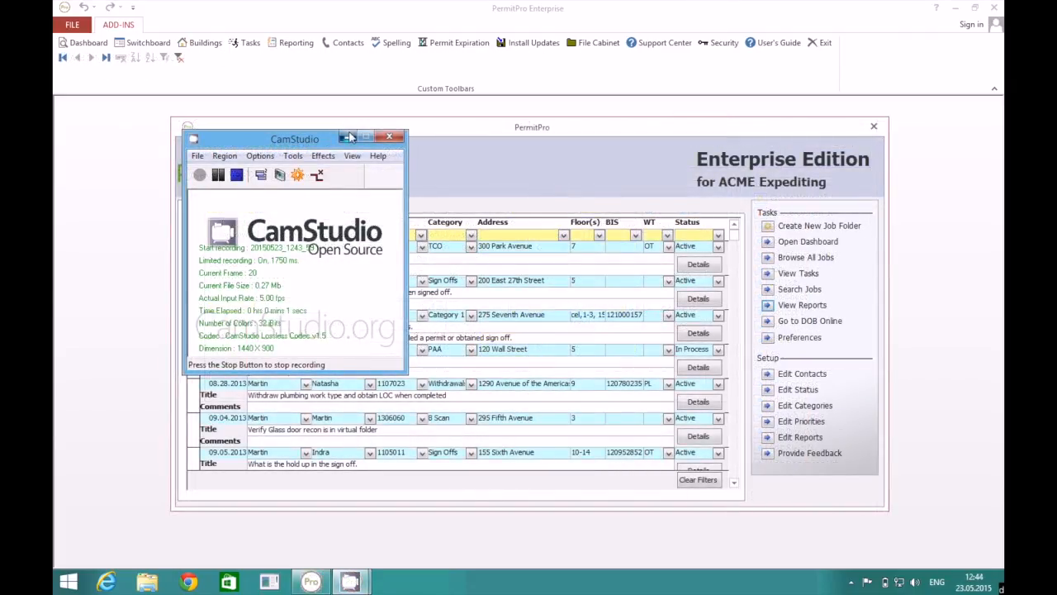
left_click(350, 137)
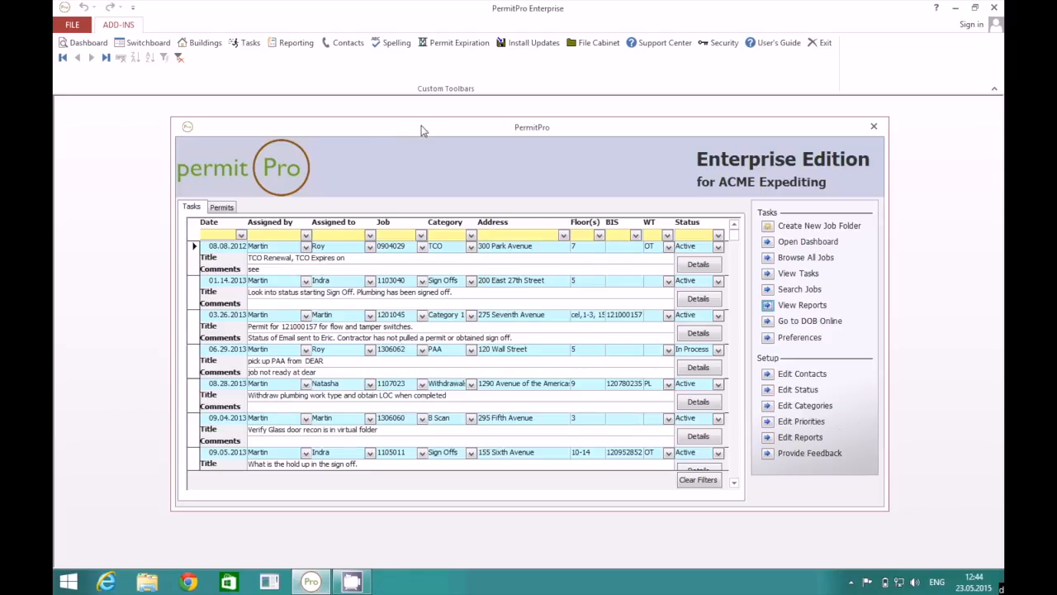
left_click(97, 47)
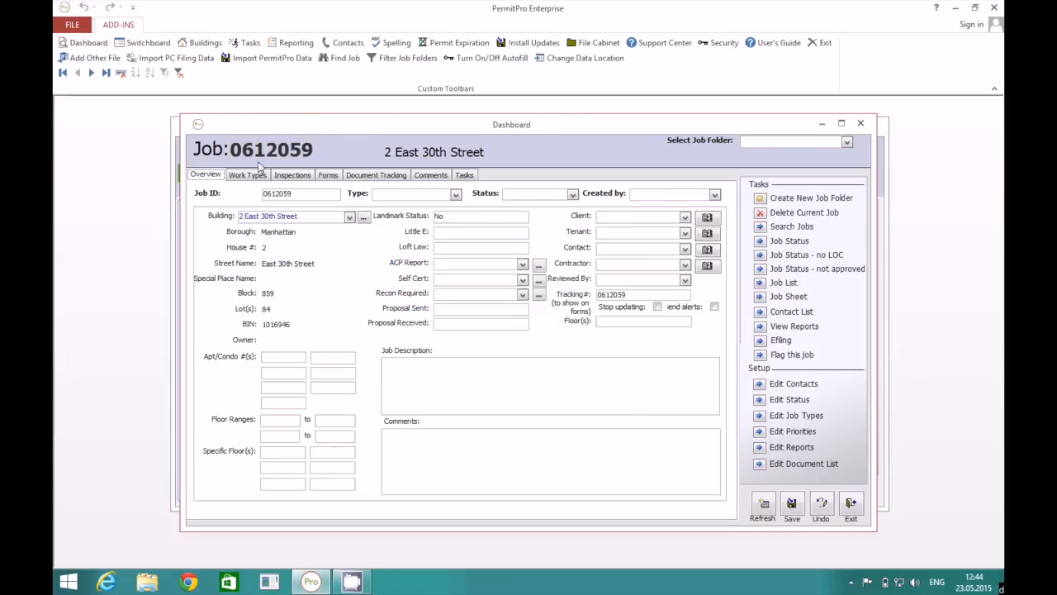
left_click(105, 74)
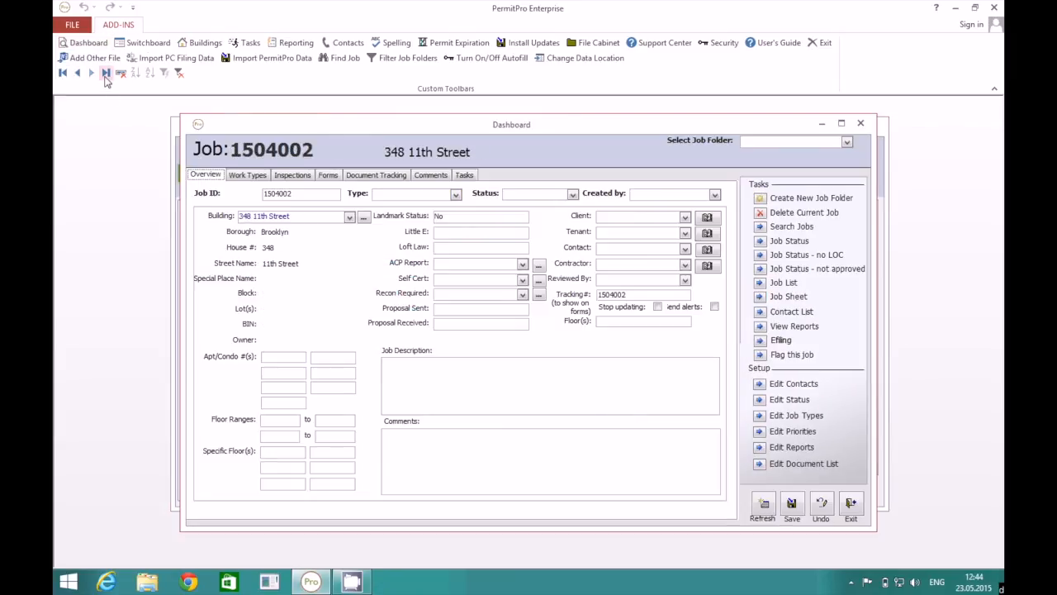
left_click(248, 176)
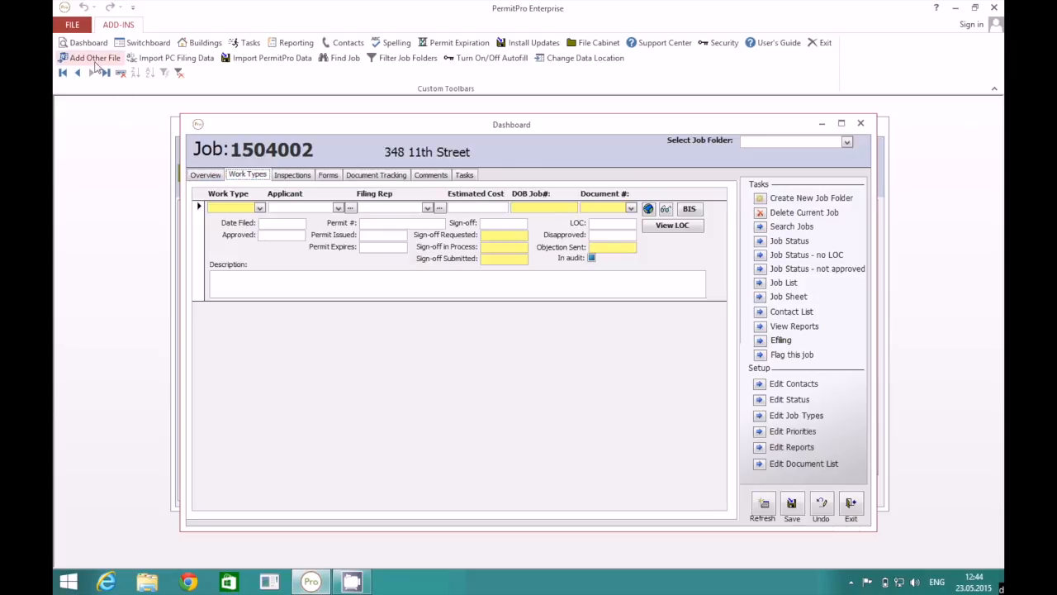
left_click(78, 73)
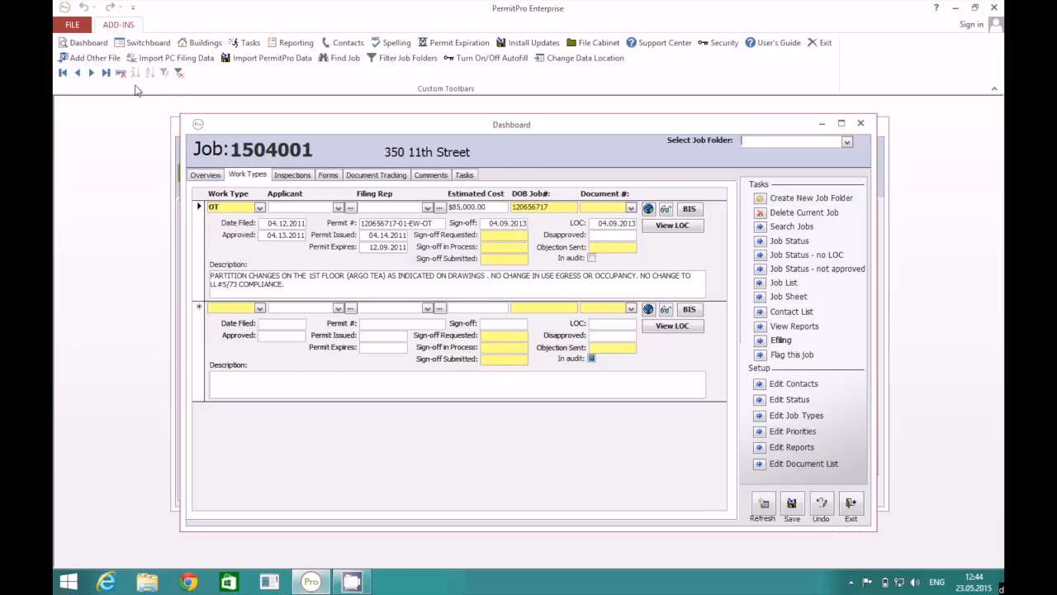
left_click(79, 73)
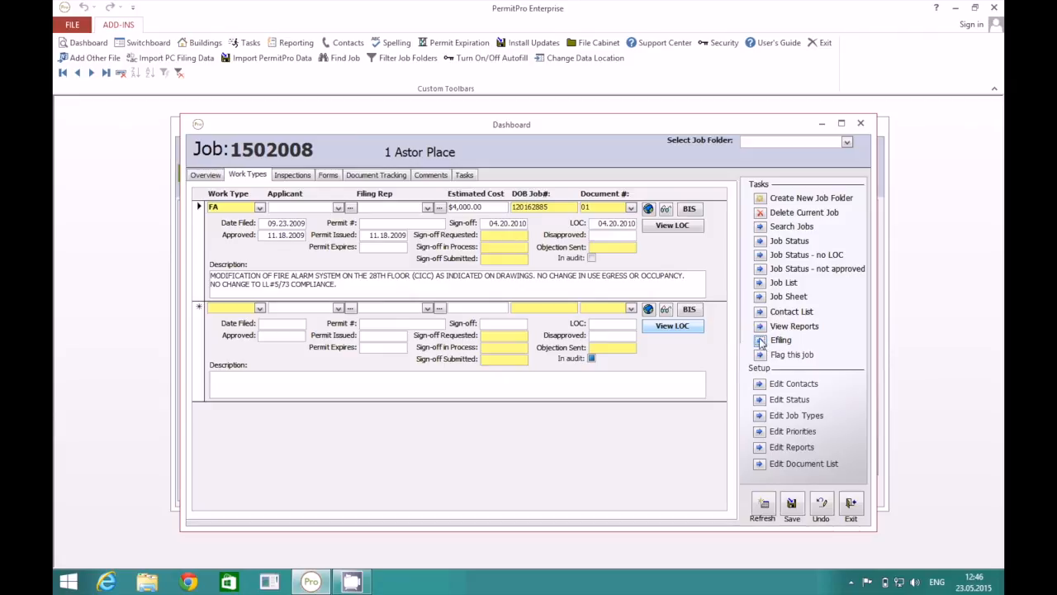
Mark job 1502008's FA work type for e-filing and send it to the Development Hub login page.
left_click(761, 342)
left_click(630, 197)
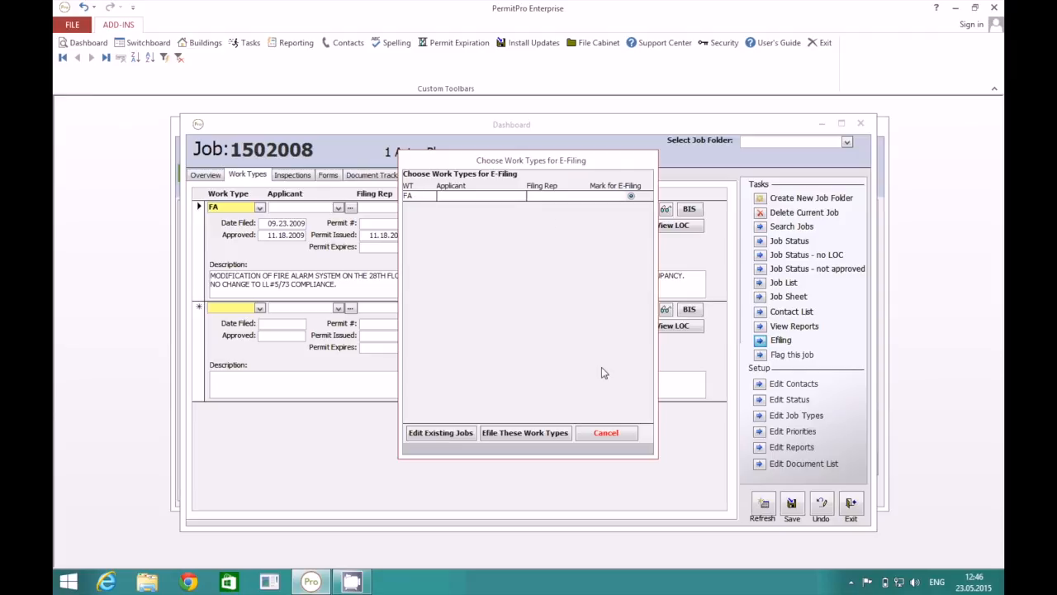
left_click(539, 432)
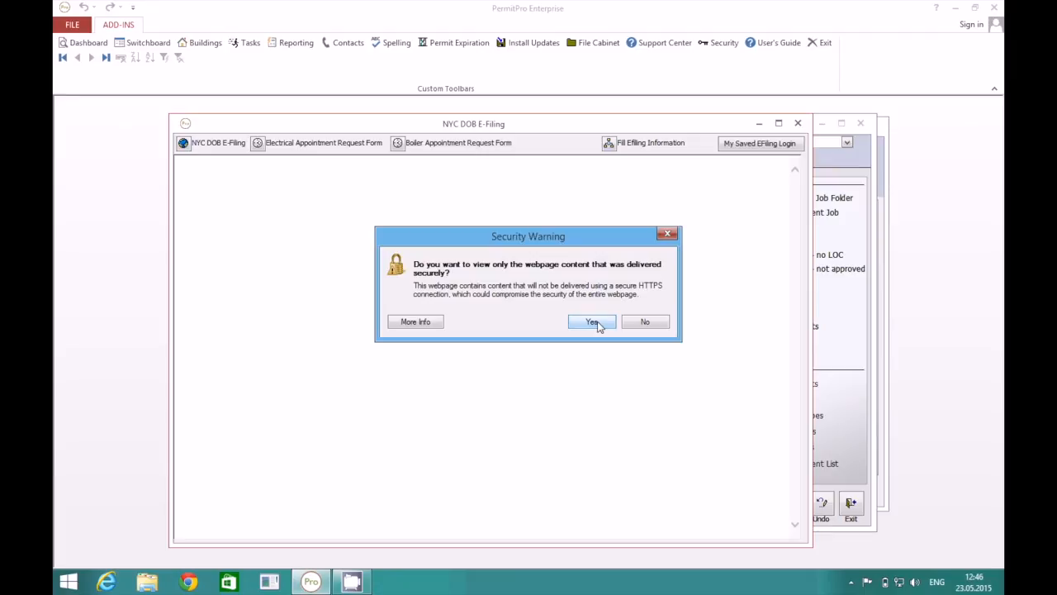
left_click(591, 322)
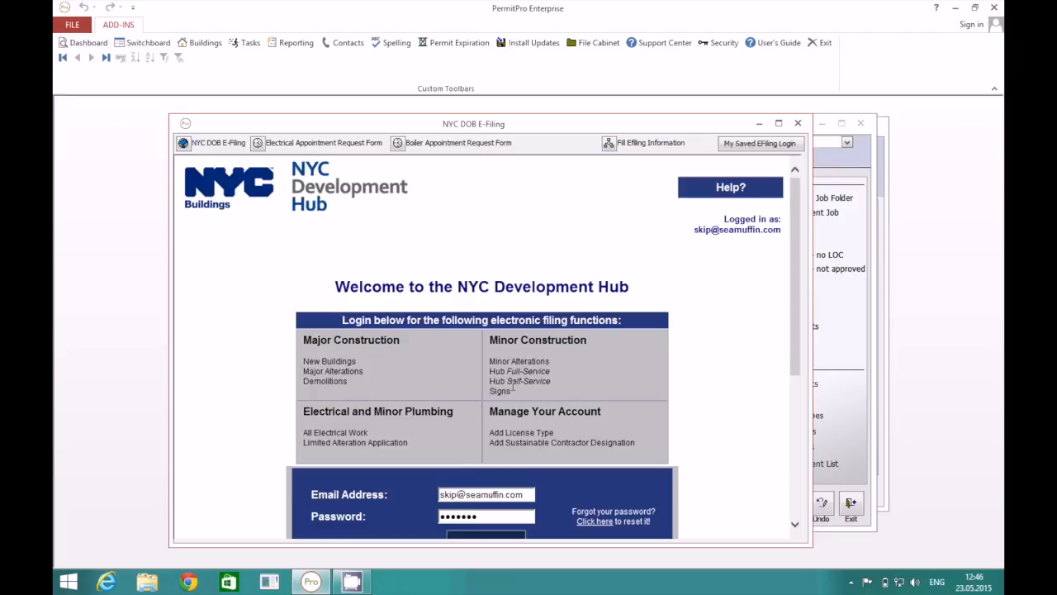
left_click(793, 510)
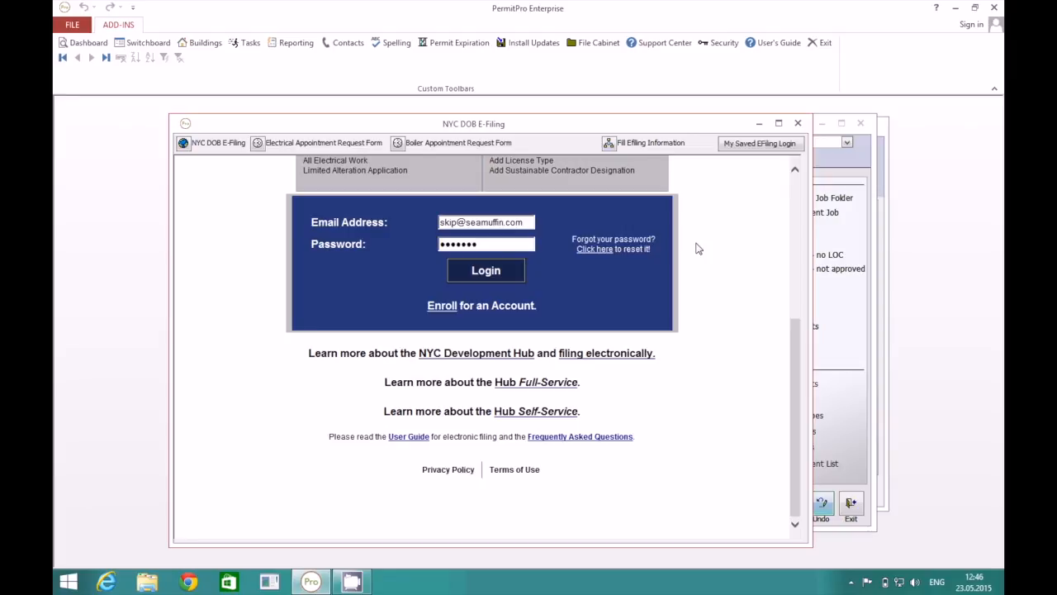
Log in with the saved e-filing login and begin a new job application under Job Applications.
left_click(752, 145)
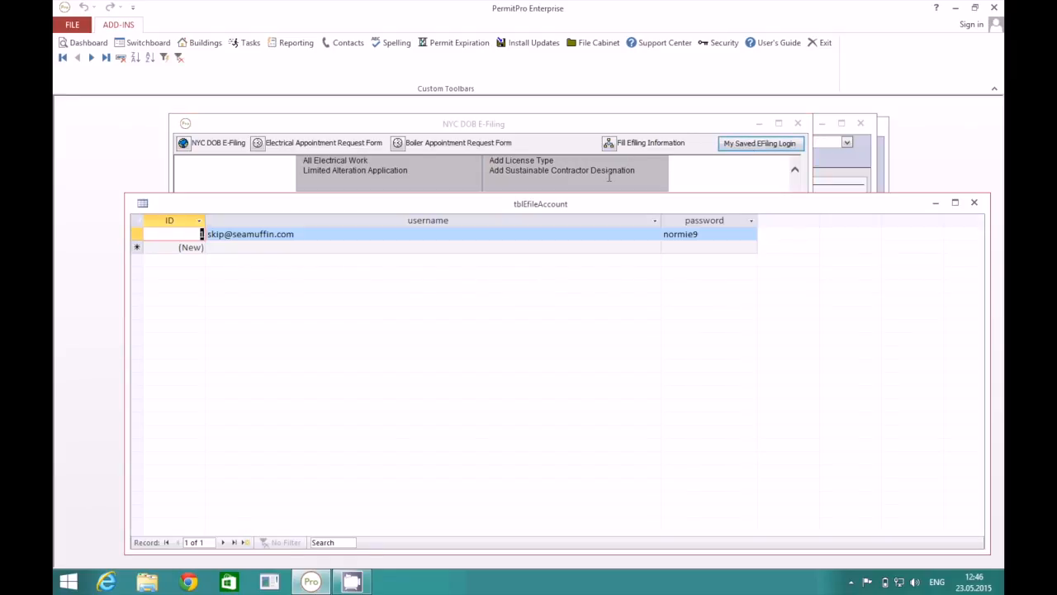
left_click(974, 202)
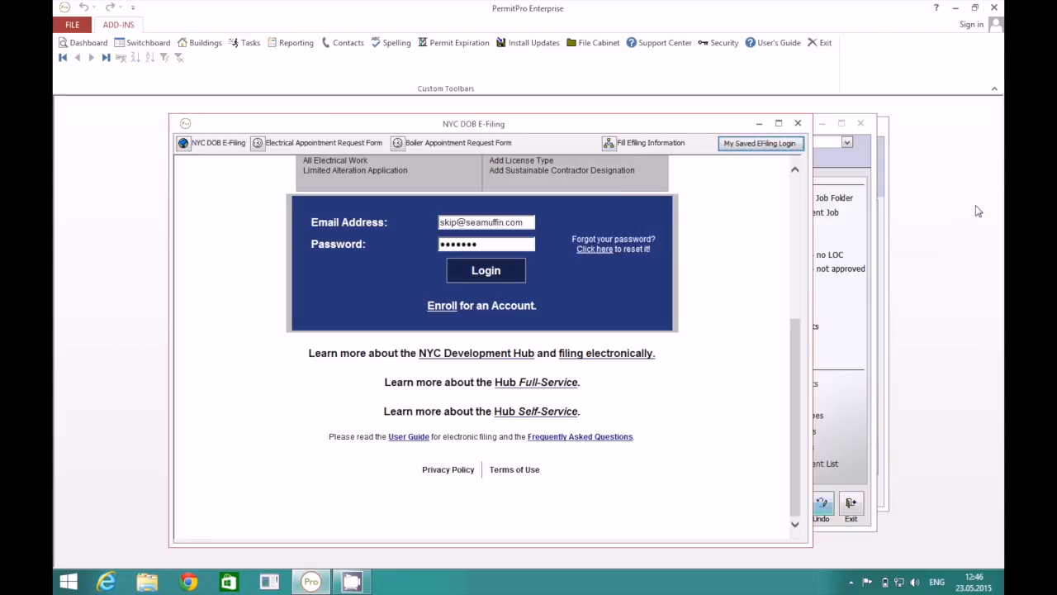
left_click(496, 272)
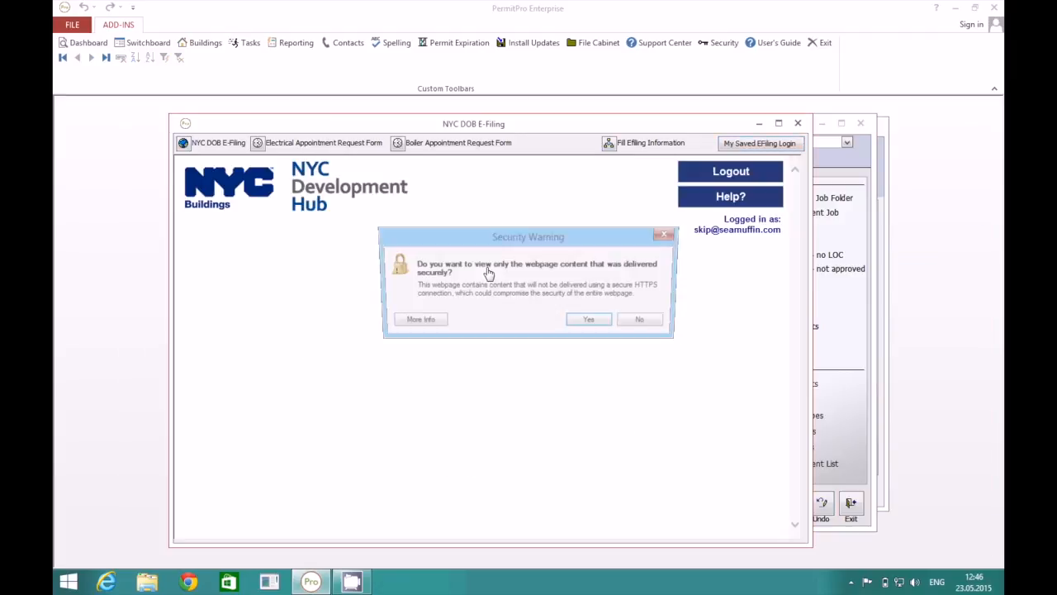
left_click(588, 322)
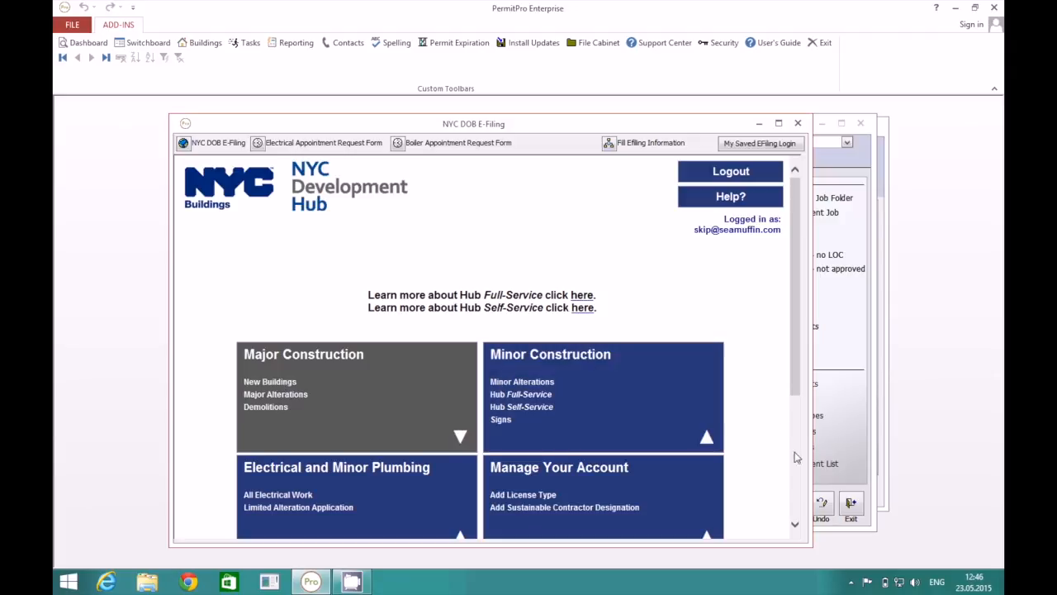
left_click(797, 490)
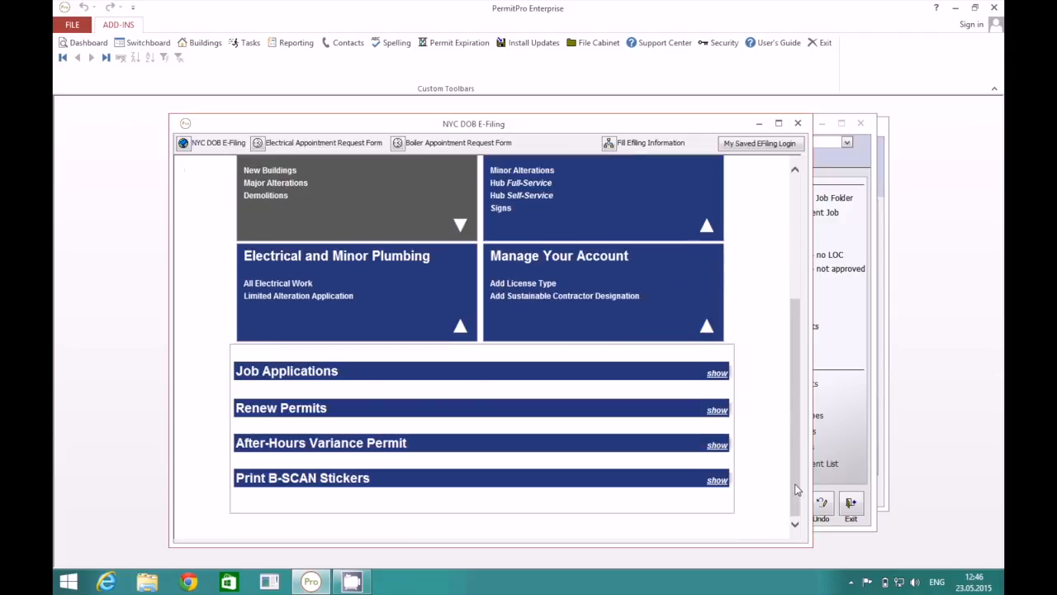
left_click(716, 373)
left_click(507, 415)
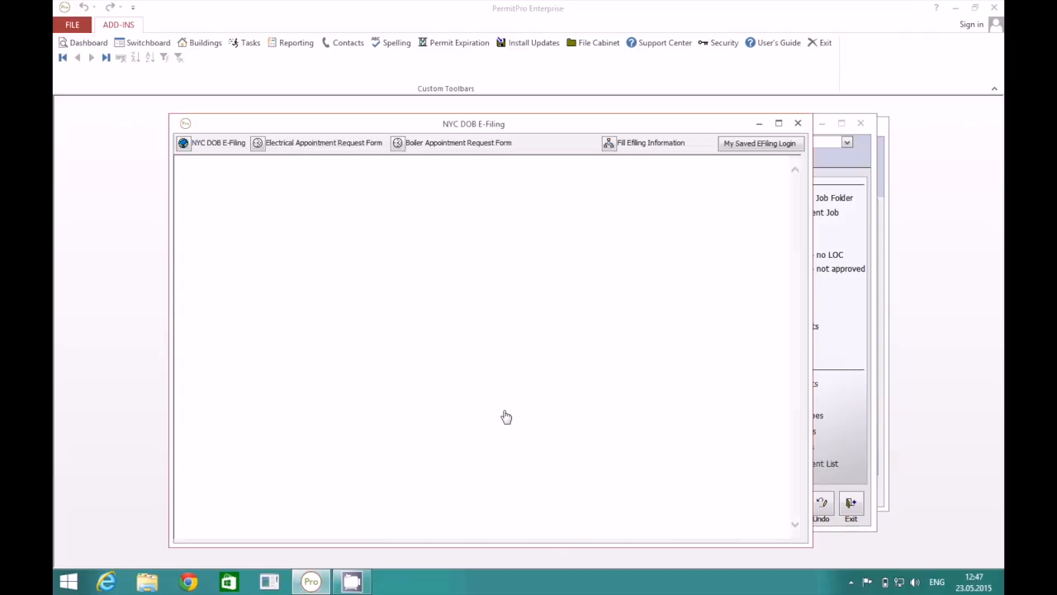
Continue past the initial details and script error to load the prefilled Alteration 2 Plan/Work Application.
left_click(591, 320)
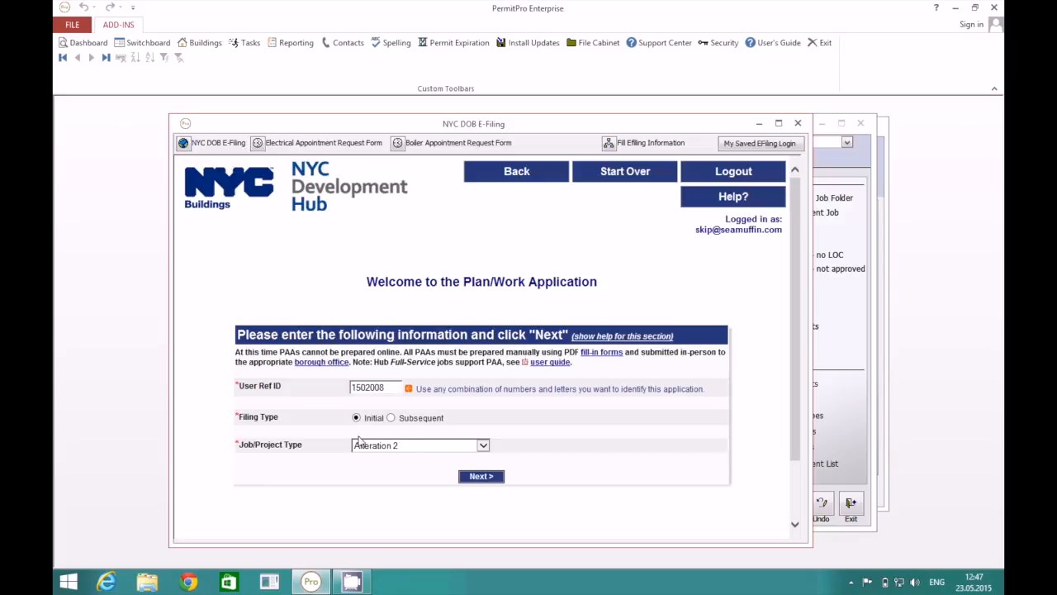
left_click(481, 478)
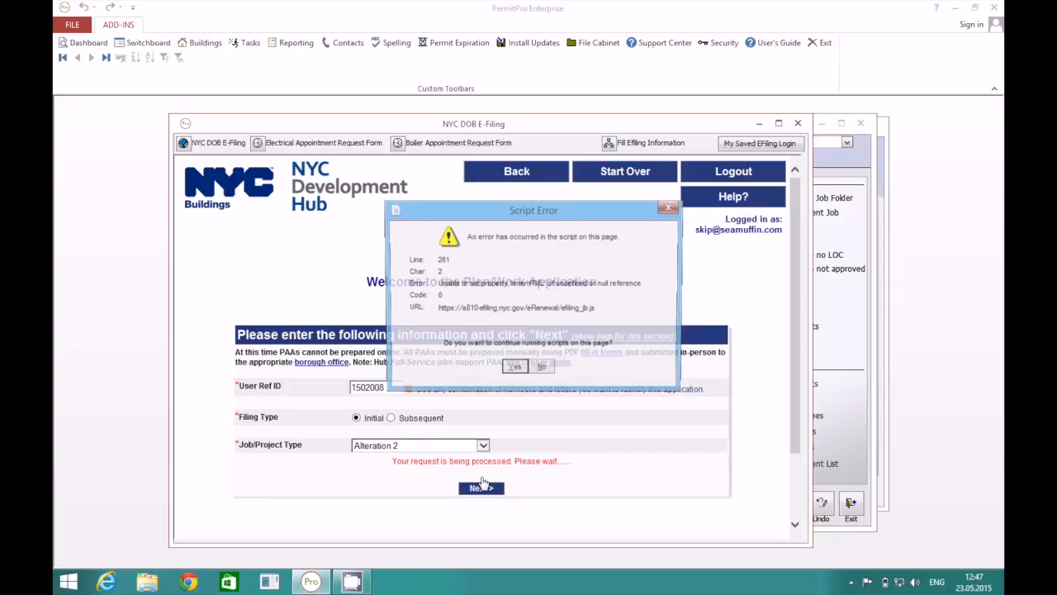
left_click(517, 370)
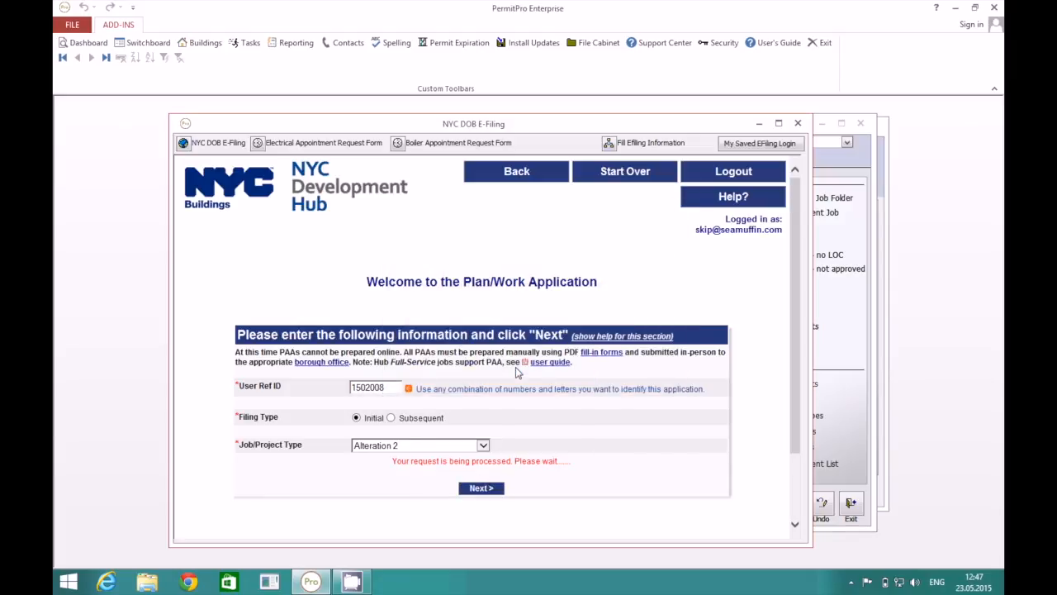
left_click(589, 322)
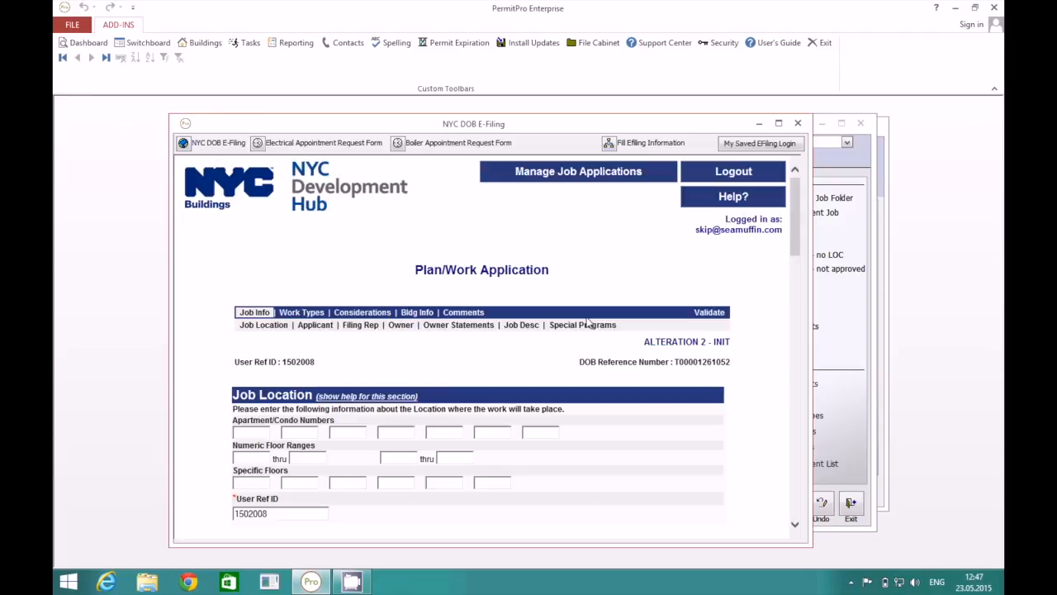
scroll(559, 356, "down", 3)
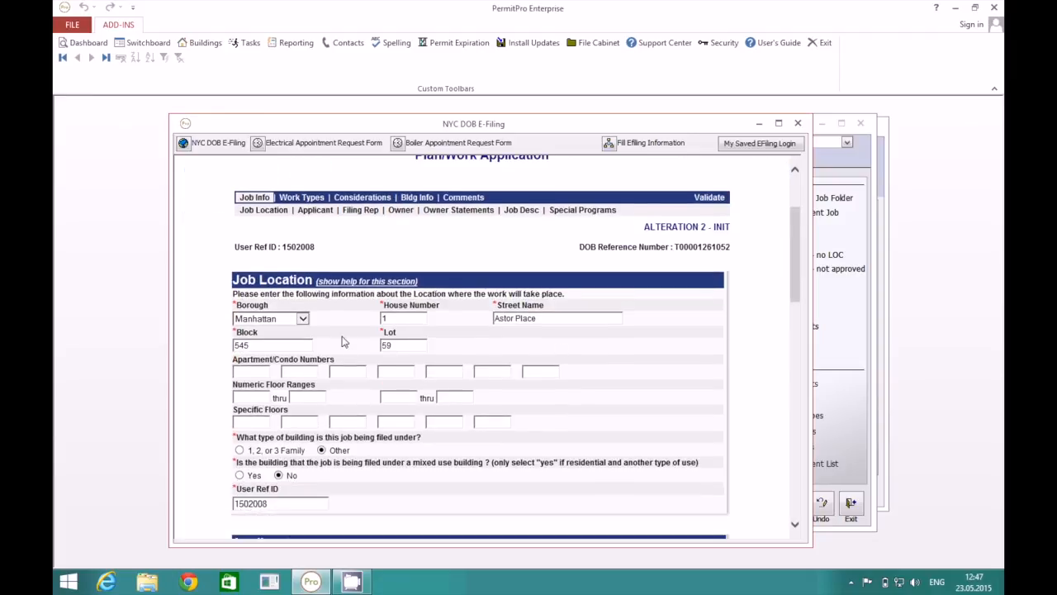
scroll(384, 368, "down", 3)
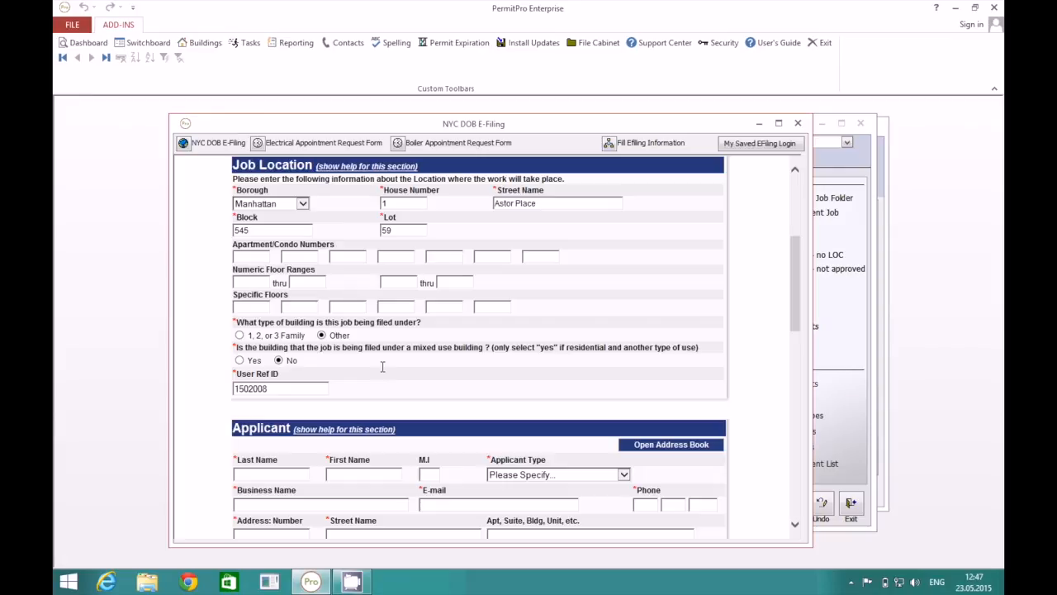
scroll(382, 366, "down", 15)
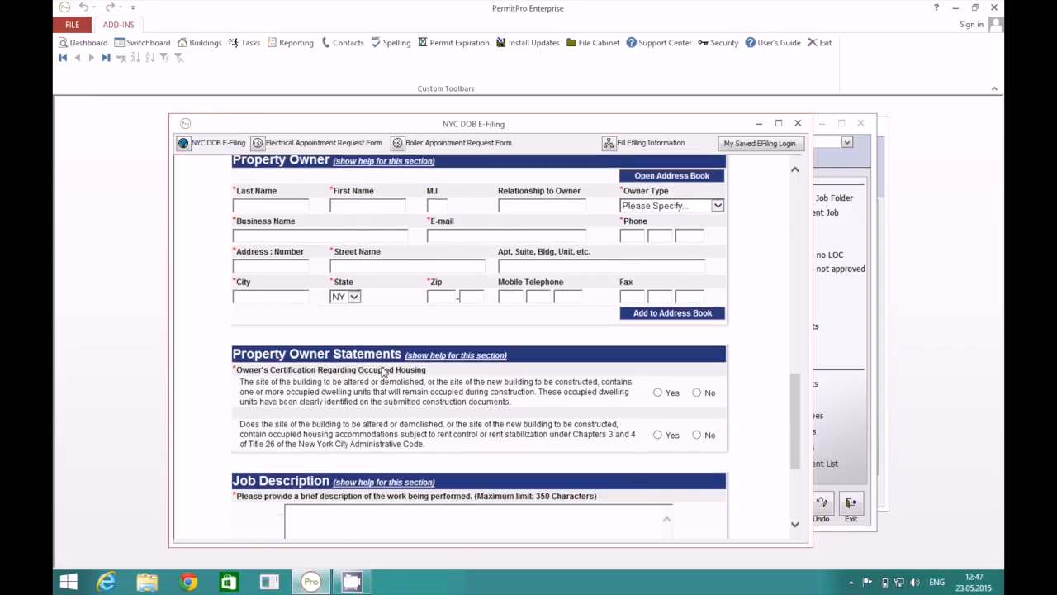
scroll(382, 369, "down", 5)
scroll(383, 367, "up", 20)
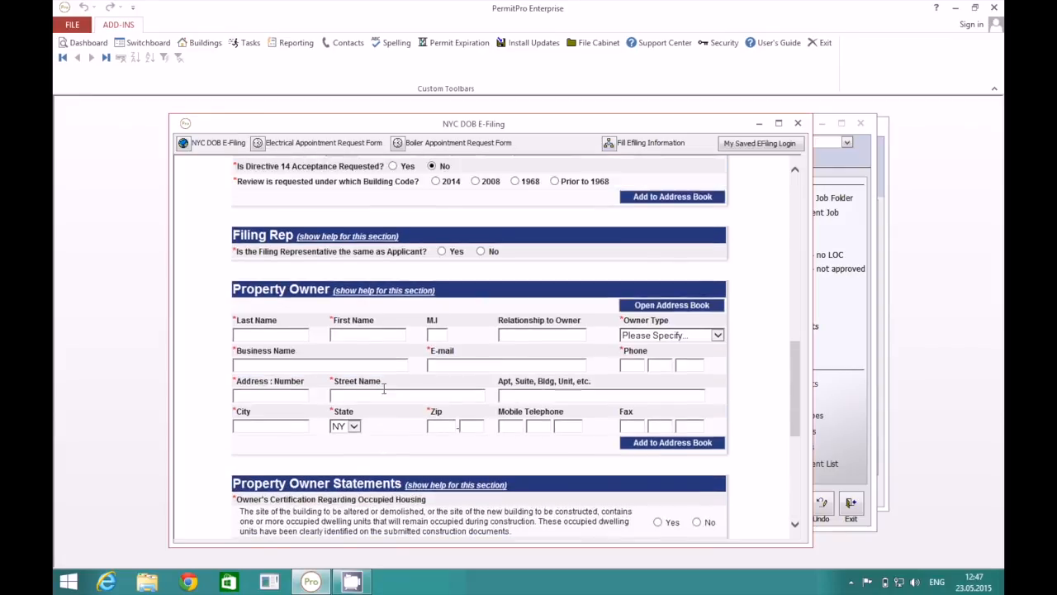
left_click(797, 124)
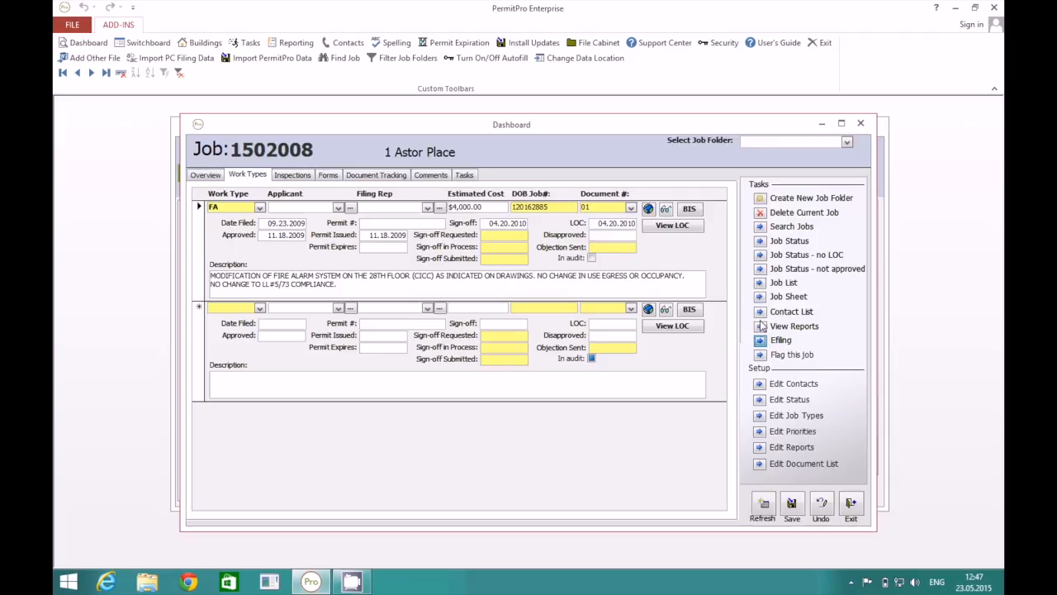
Open the Support Center, expand and collapse Leave a message, exit it, and open the User's Guide.
left_click(661, 47)
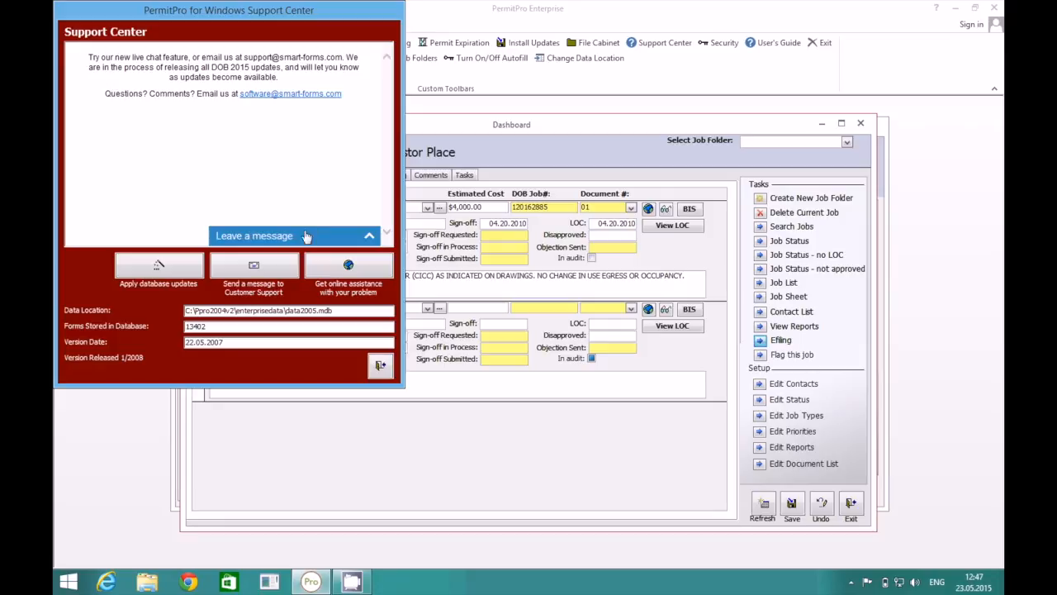
left_click(298, 238)
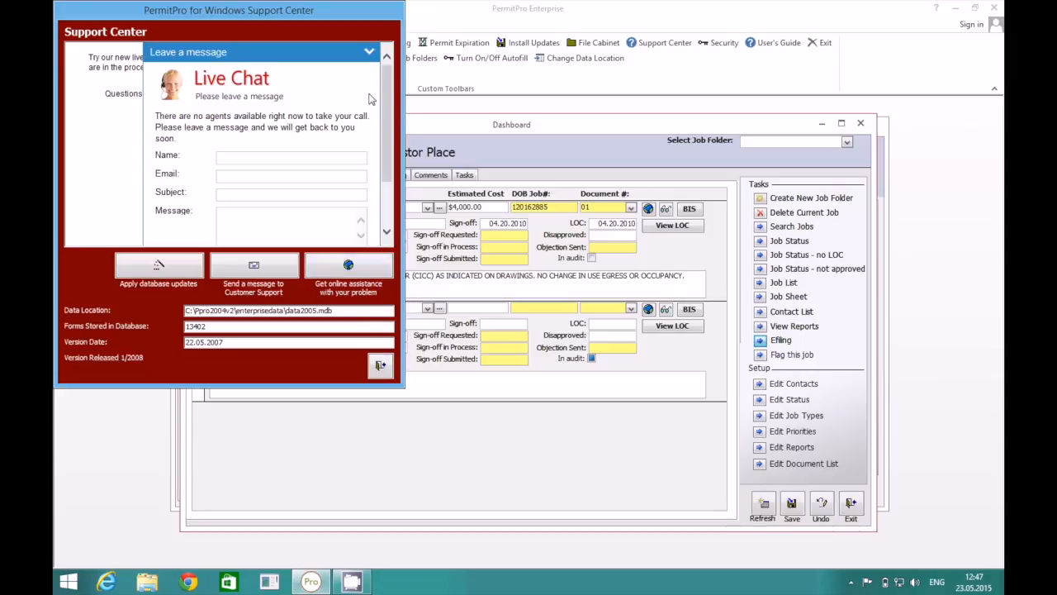
left_click(368, 53)
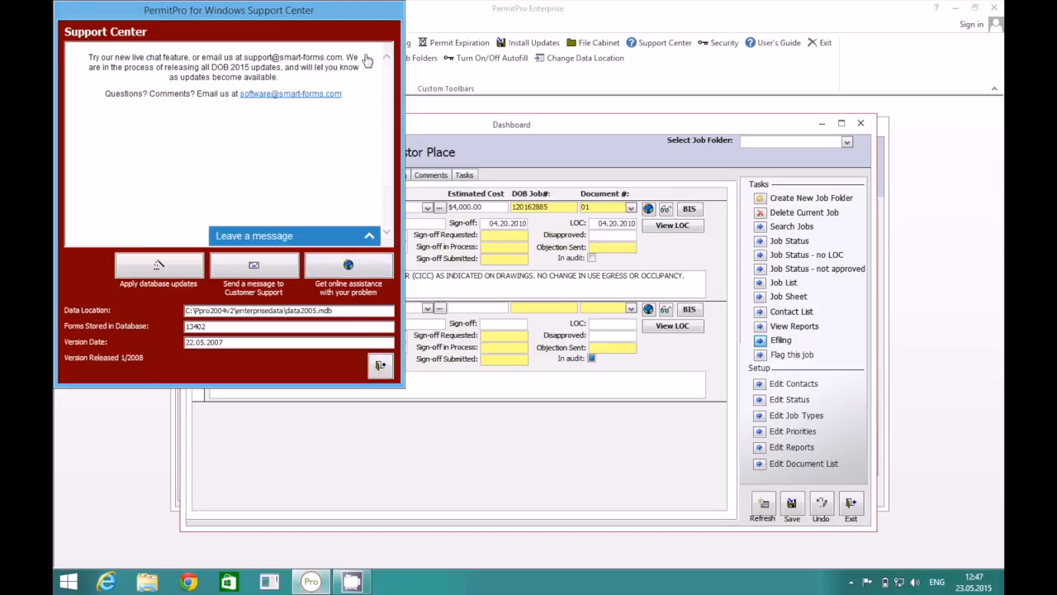
left_click(380, 367)
left_click(773, 42)
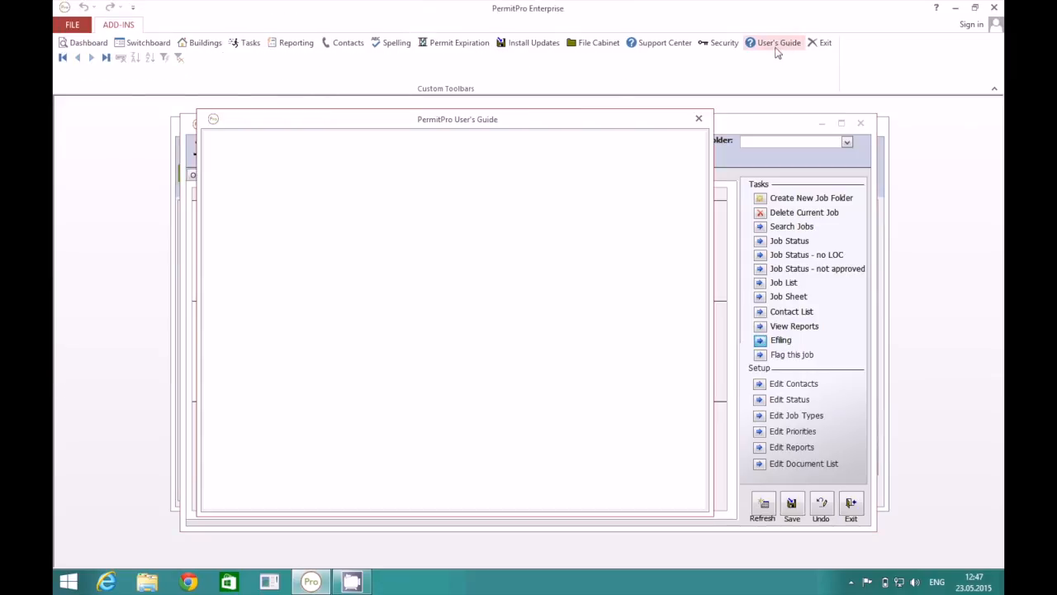
Close the User's Guide and show the hidden notification area icons.
left_click(698, 120)
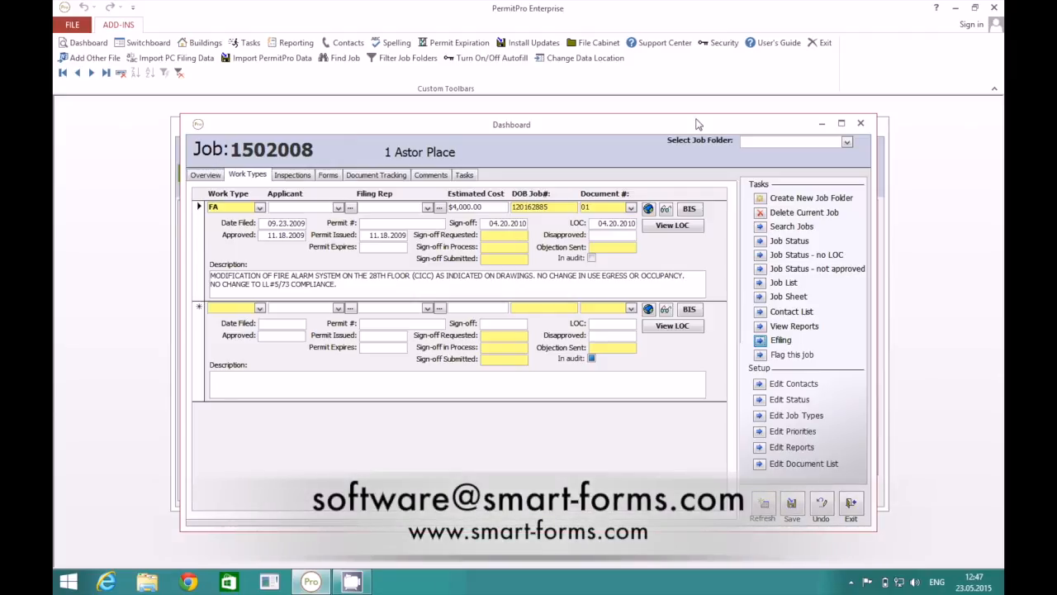
left_click(851, 582)
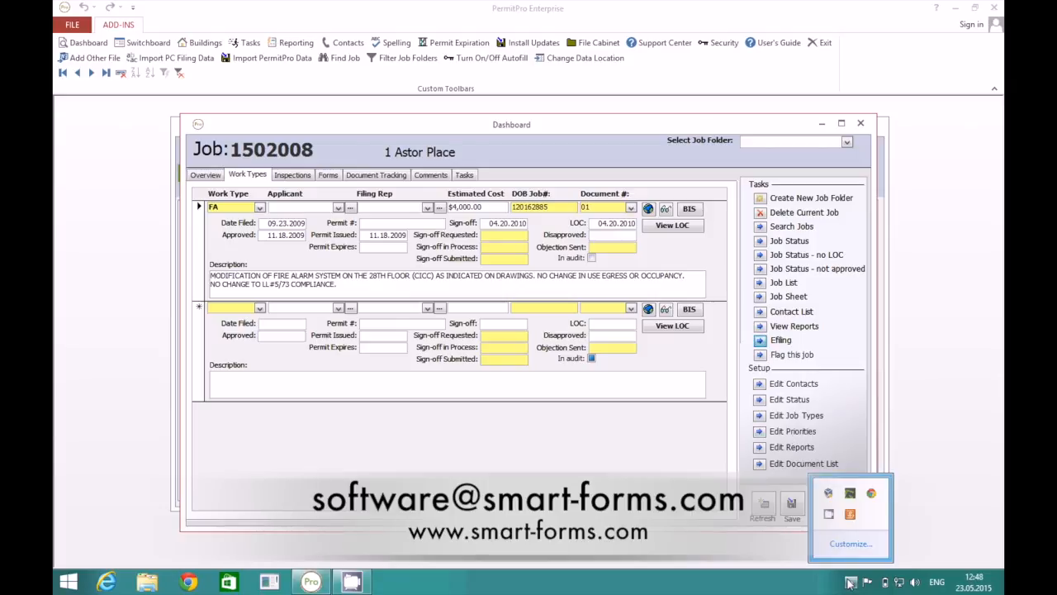